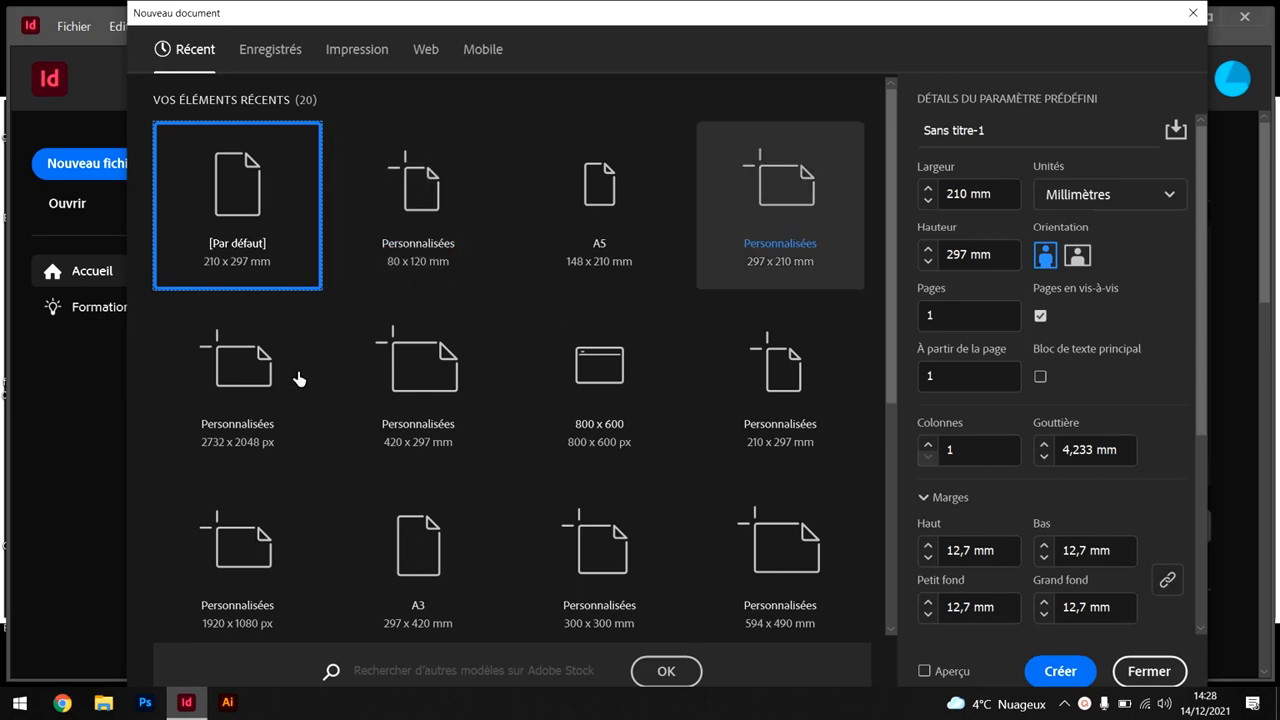
Create a new default A4 document in landscape orientation, 297 x 210 mm
click(1078, 257)
click(1072, 670)
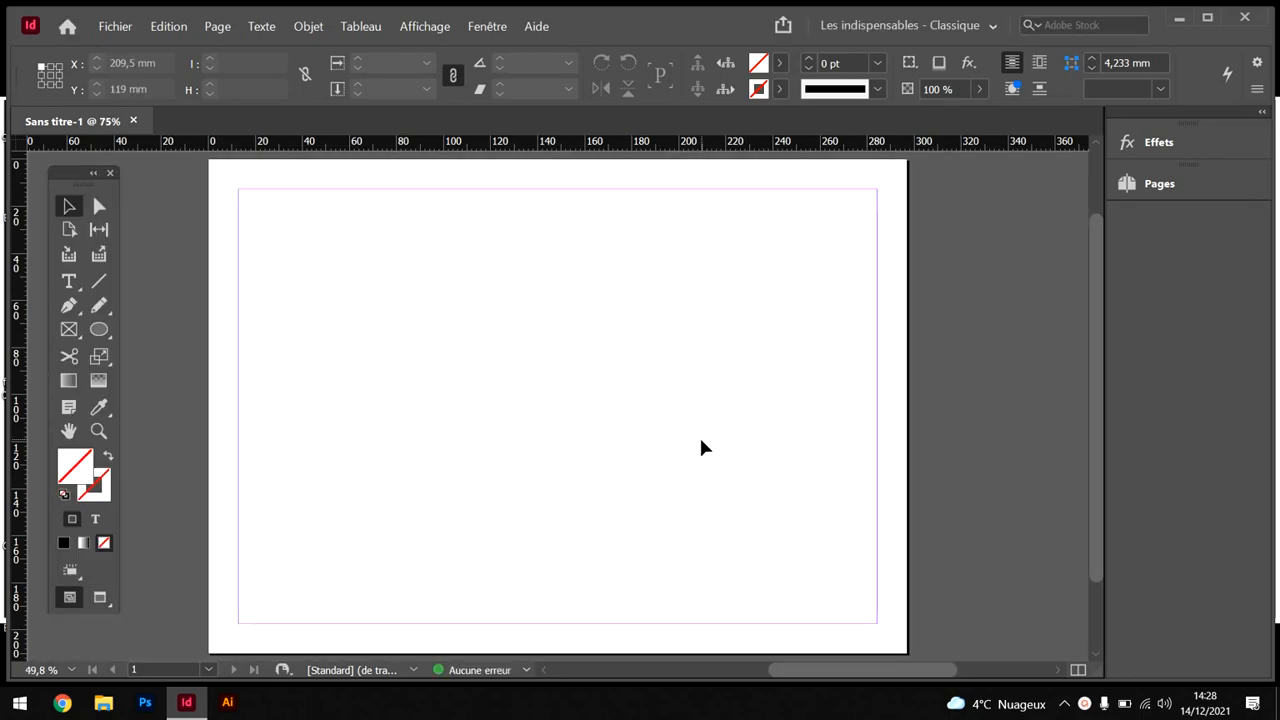
Switch the blank page to preview display and back to normal display to check its margins
scroll(702, 441, down, 1)
scroll(702, 441, up, 2)
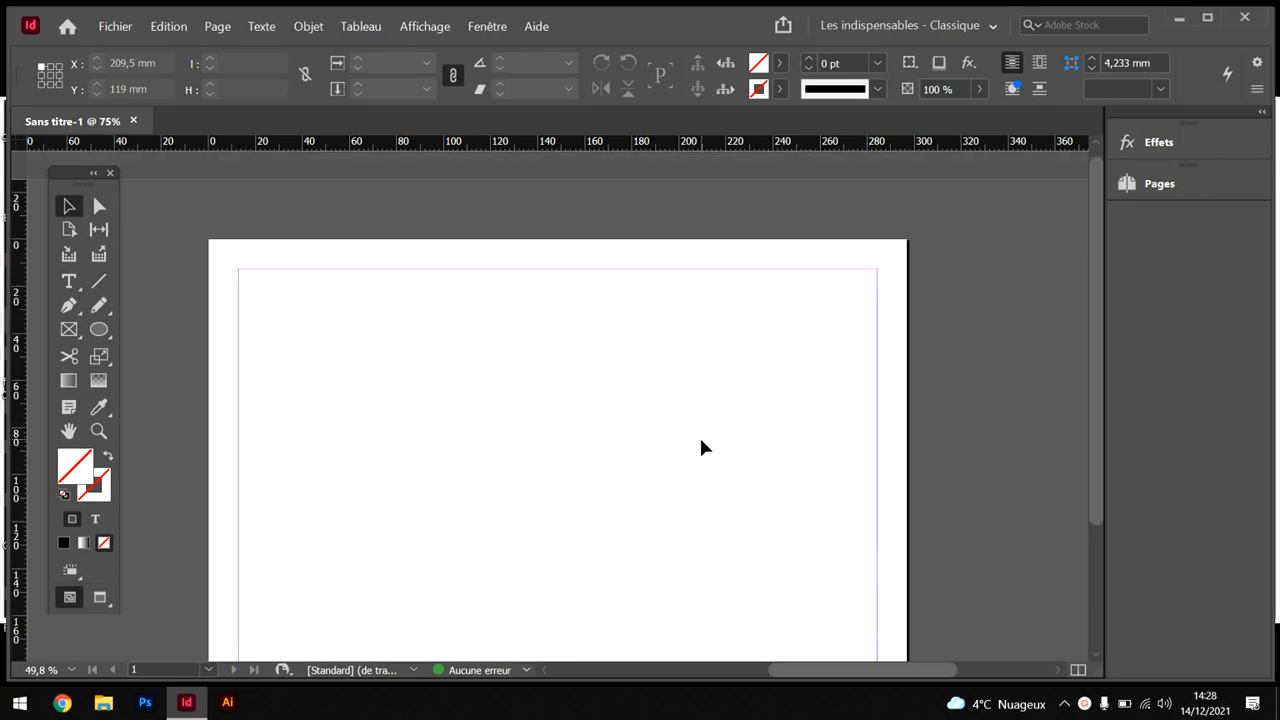
key(w)
scroll(701, 447, down, 2)
scroll(701, 447, up, 1)
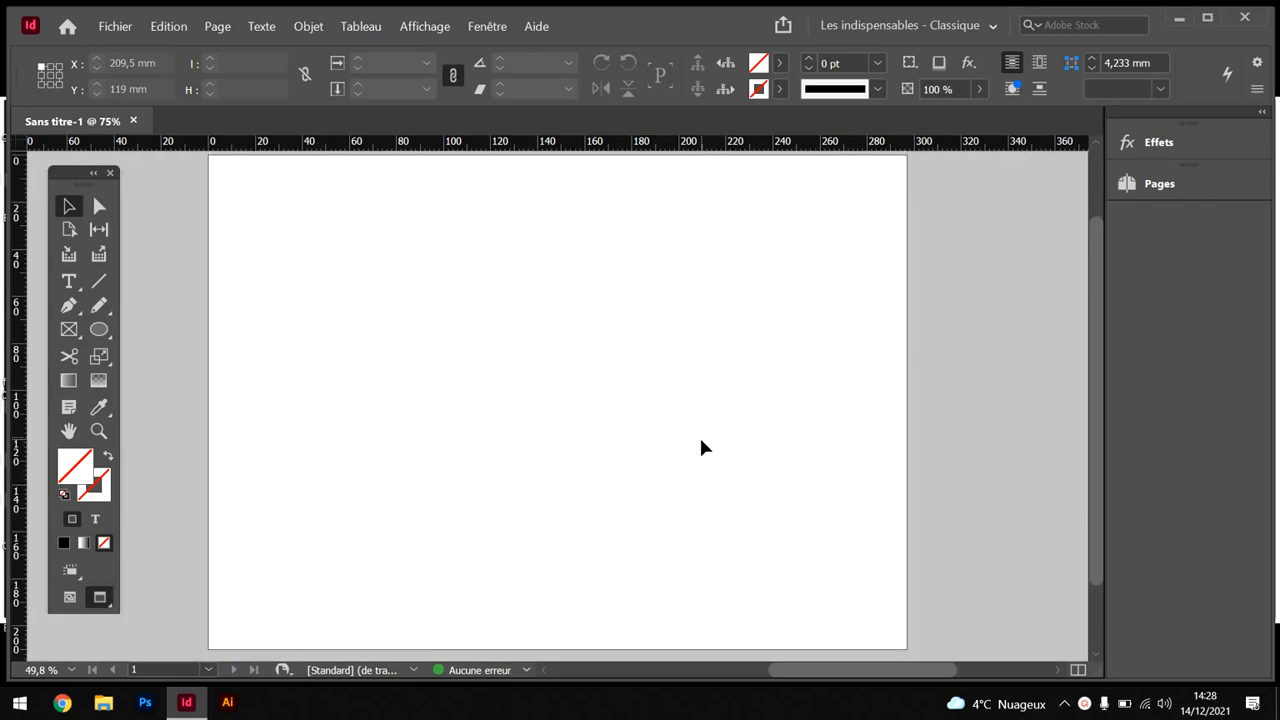
key(w)
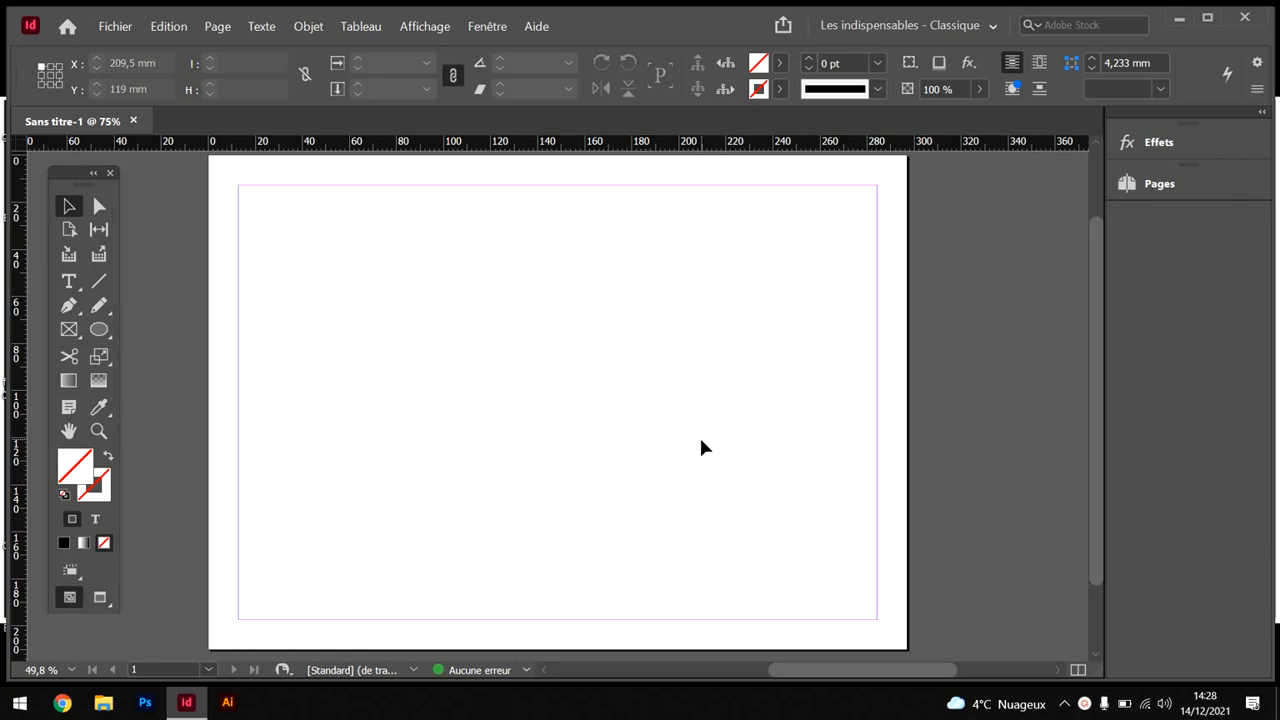
key(ctrl+minus)
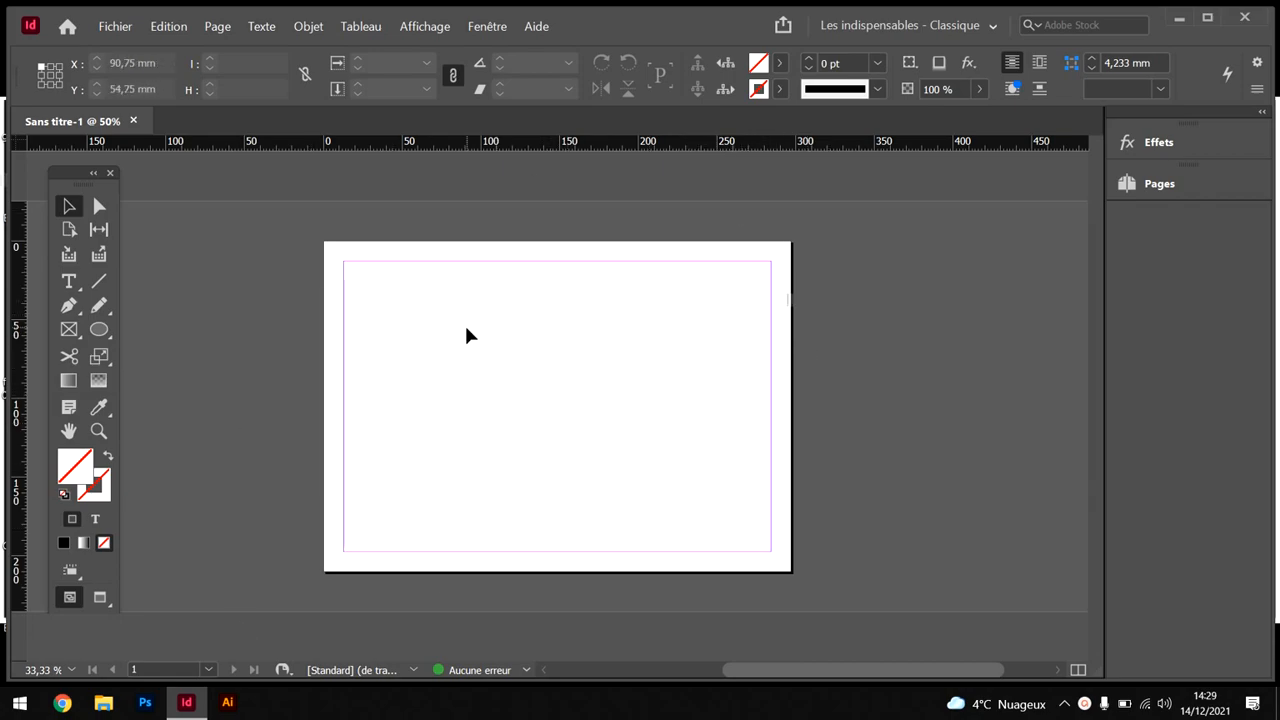
Set up page guides with 10 rows and 10 columns fitted to the margins
click(181, 30)
mouse_move(217, 27)
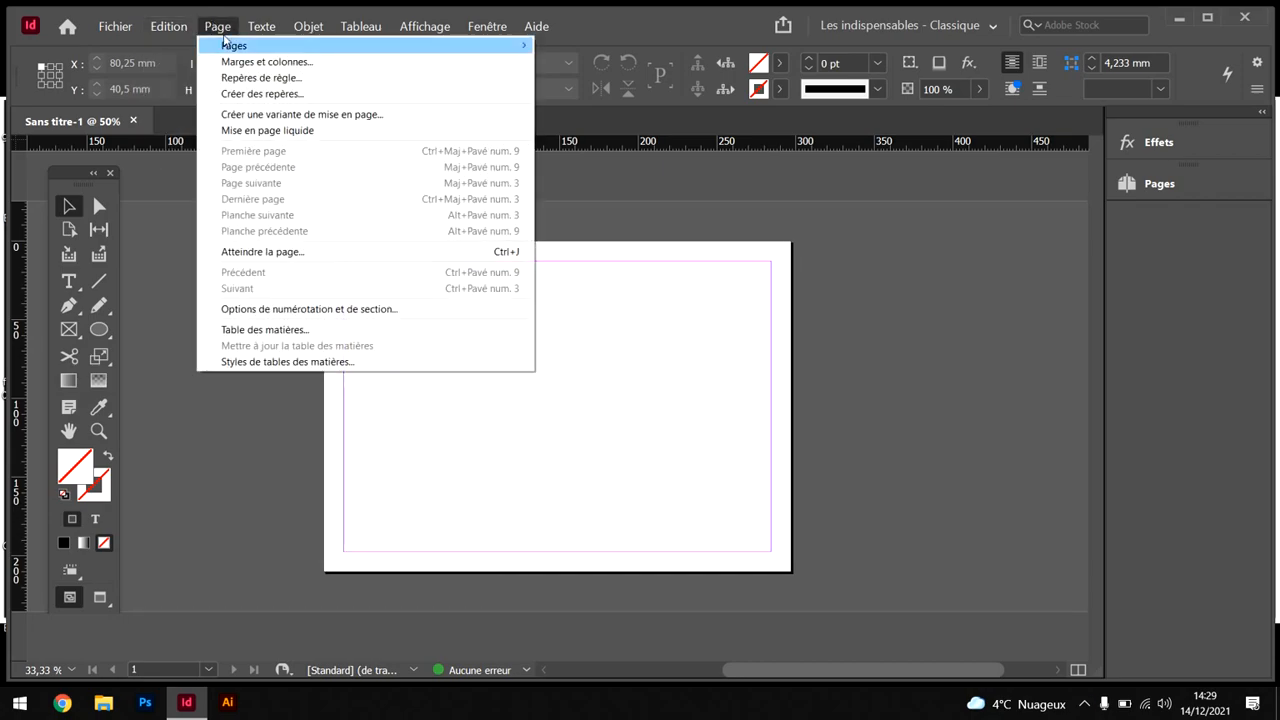
click(262, 94)
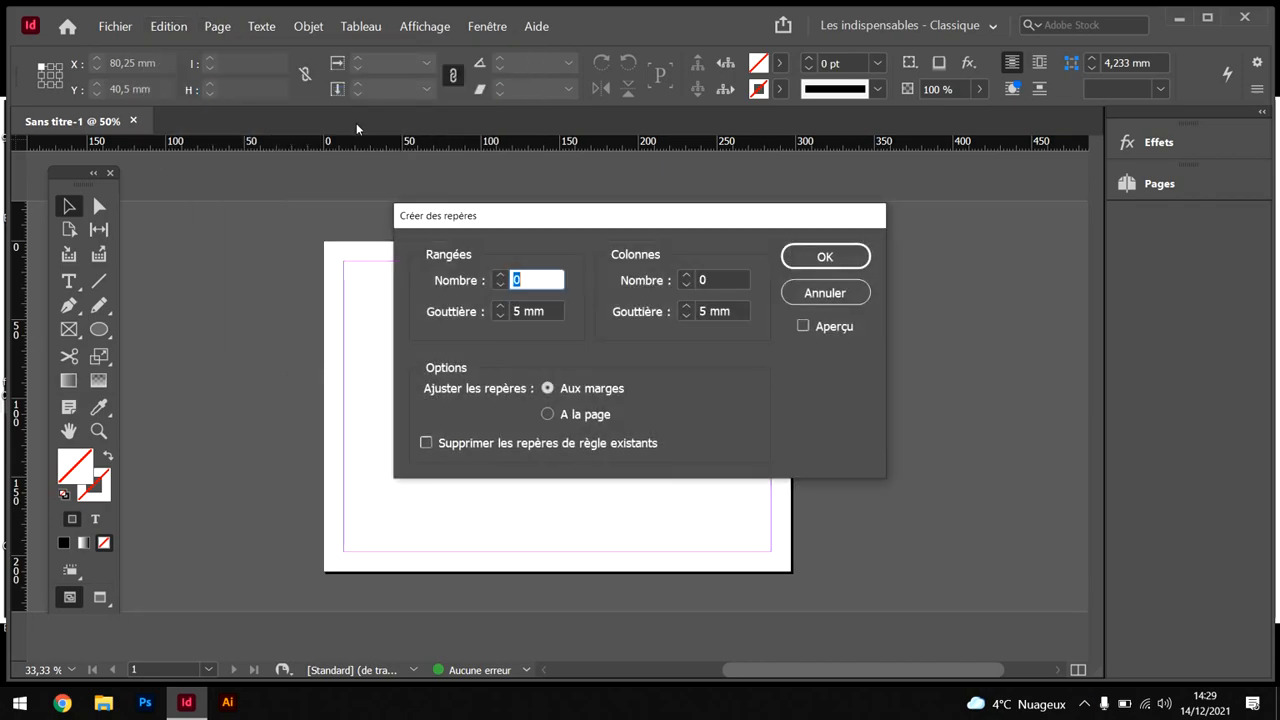
click(500, 276)
click(500, 276)
click(500, 277)
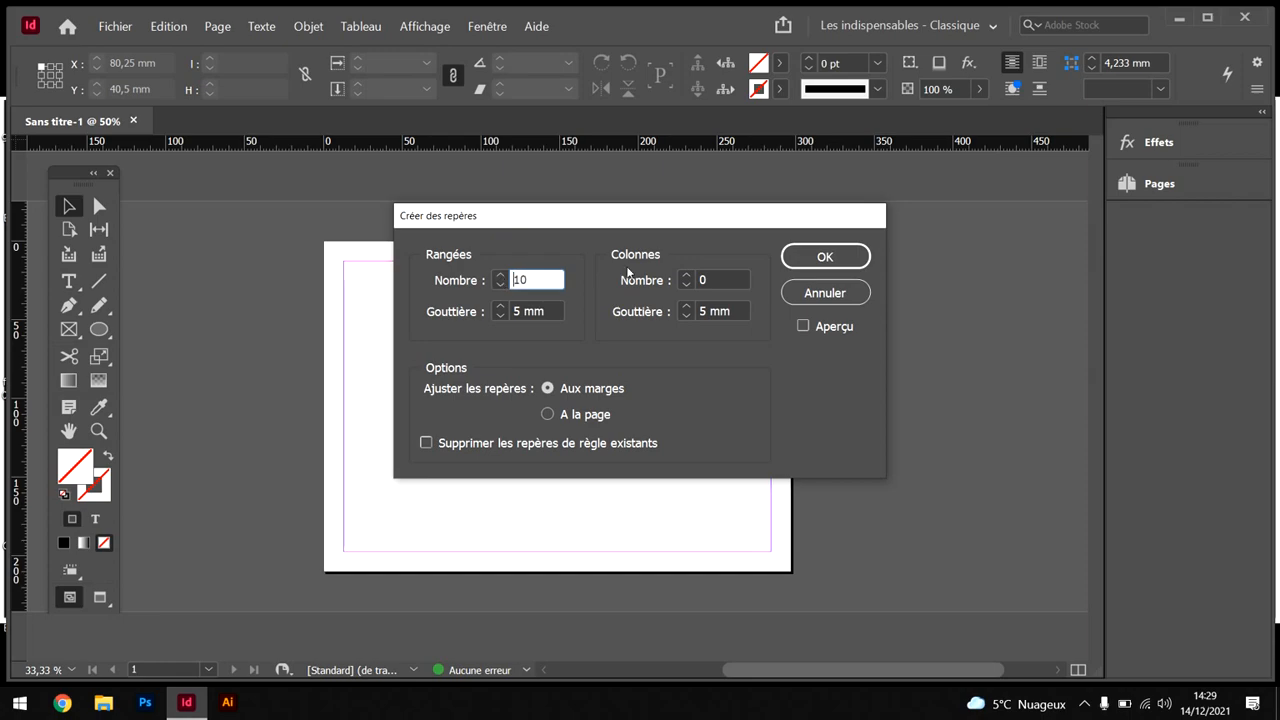
click(686, 276)
click(686, 276)
click(686, 276)
click(686, 276)
click(686, 276)
click(686, 276)
click(686, 276)
Reduce the column and row gutters of the guides to about 2 mm and create the guides
click(687, 315)
click(501, 316)
click(501, 316)
click(501, 316)
click(825, 257)
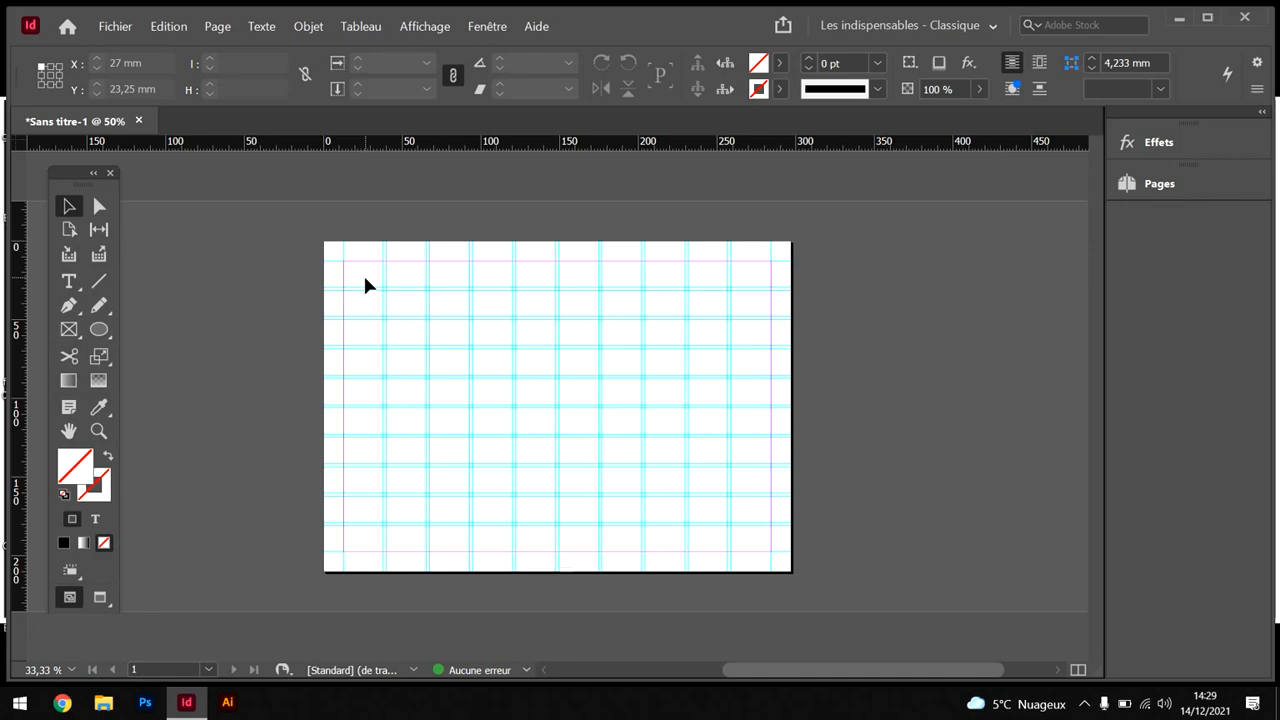
Activate the Type tool, and close and restore the floating toolbox
click(70, 283)
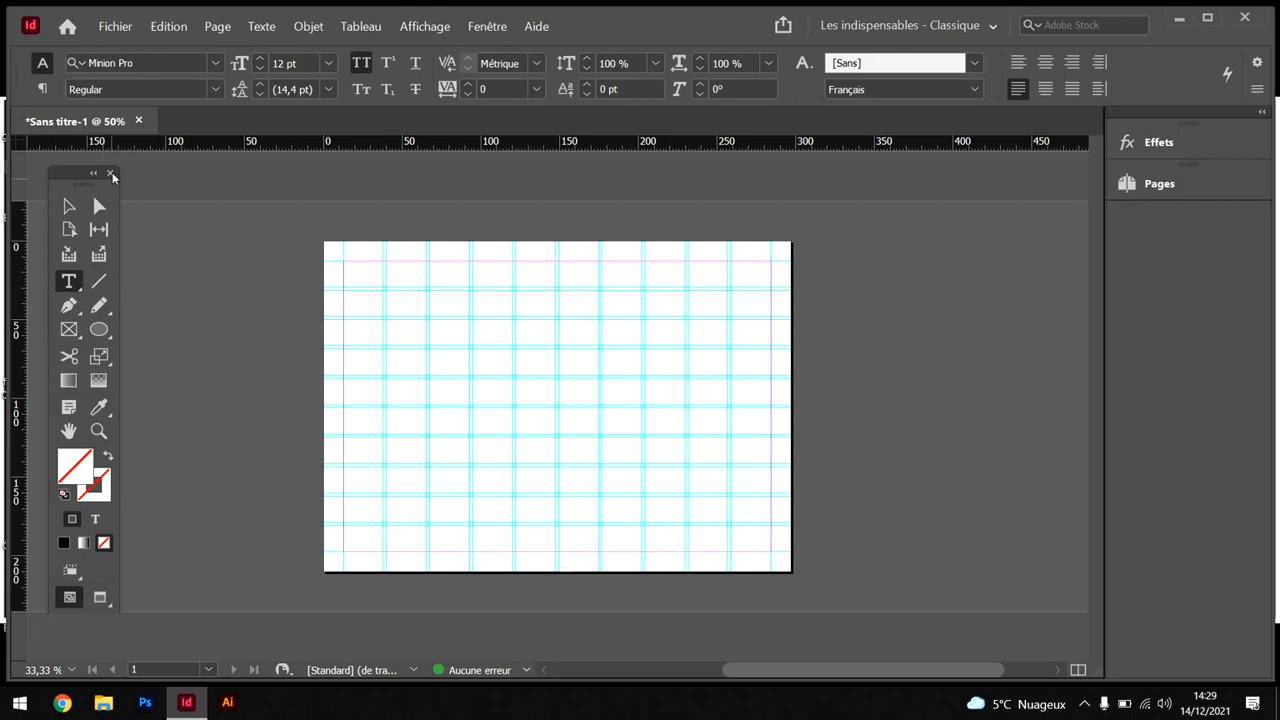
click(111, 173)
click(487, 27)
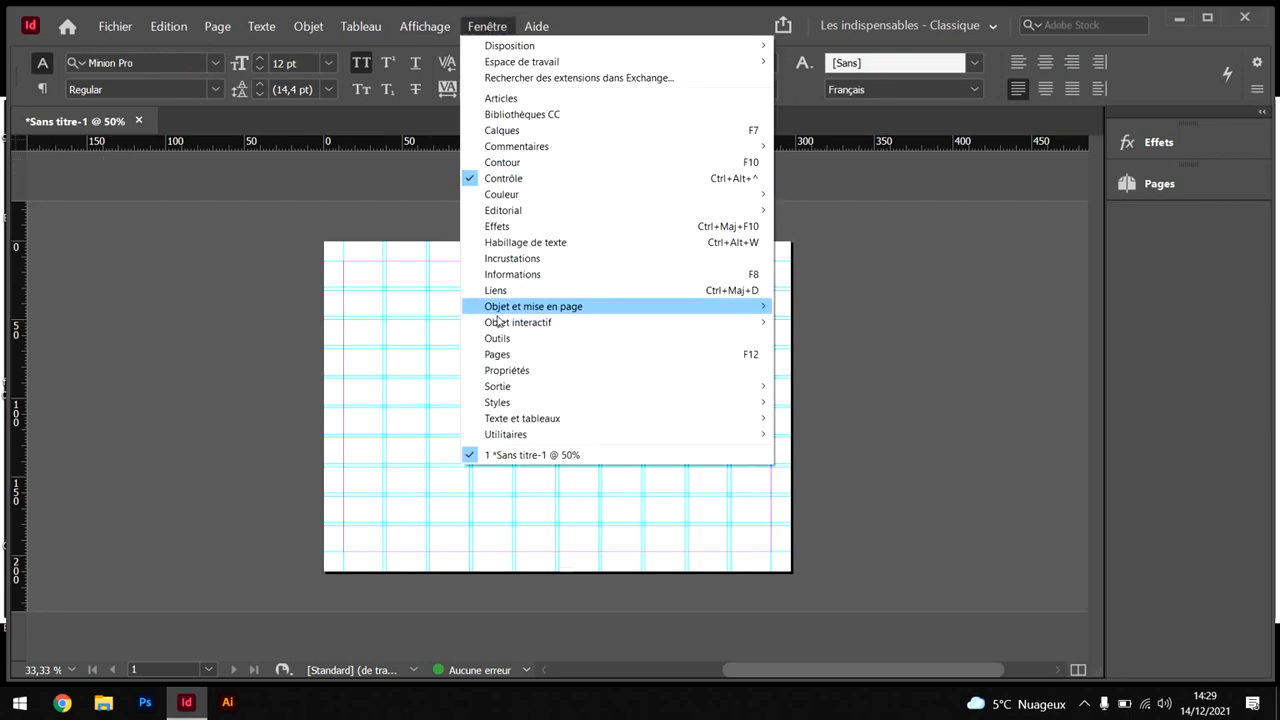
click(522, 340)
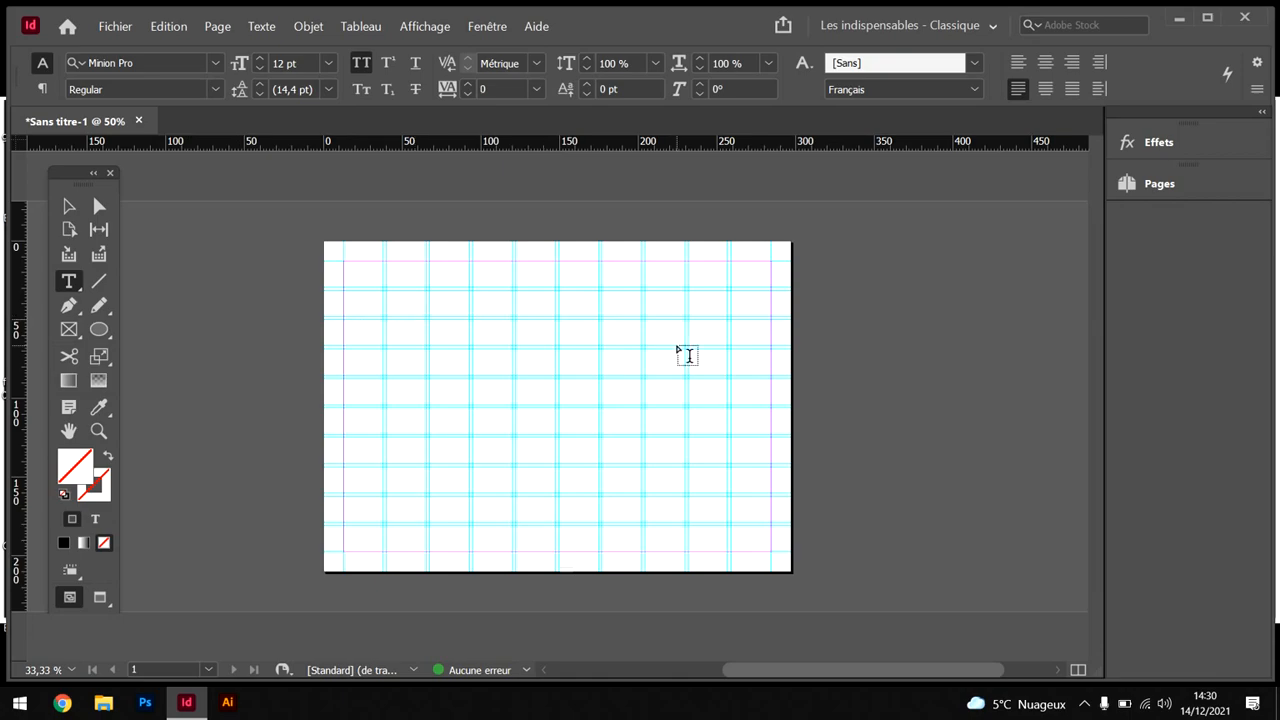
Draw a text frame about 80 x 35 mm at the page's upper right margin, containing HARRY POTTER - LA COUPE DE FEU
drag(646, 320, 786, 378)
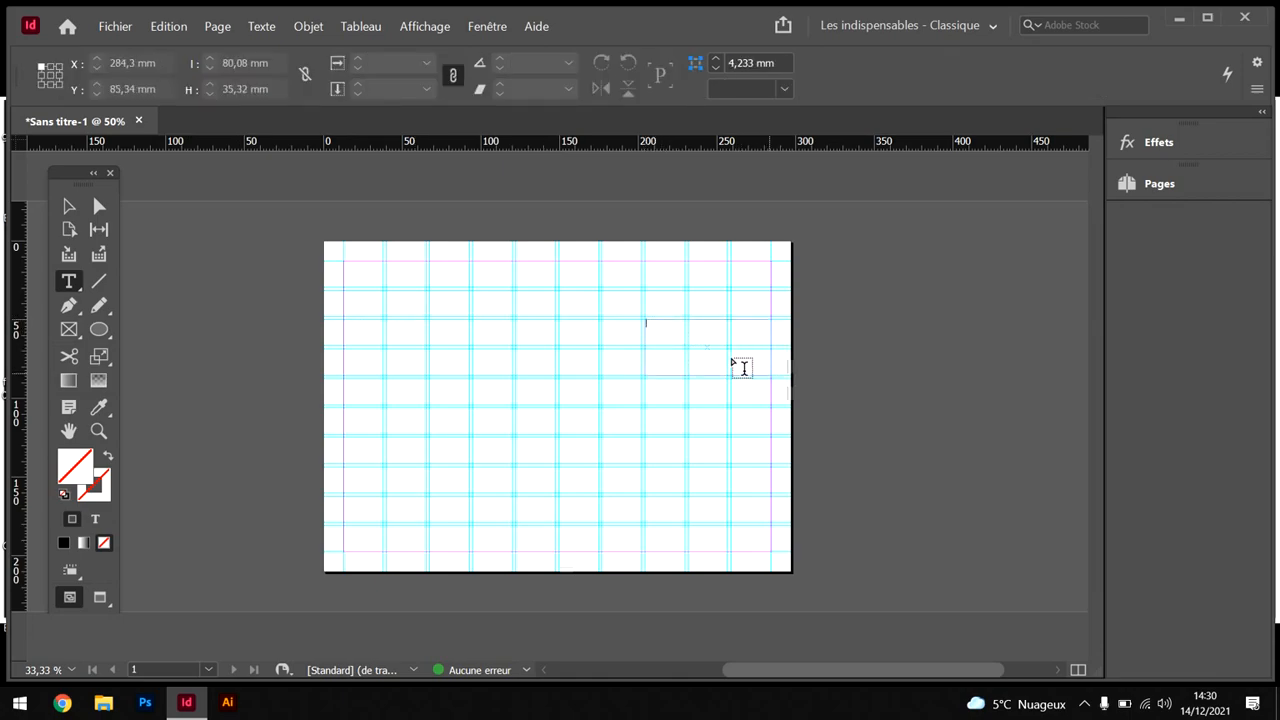
text(dfgdfgdfgdfg)
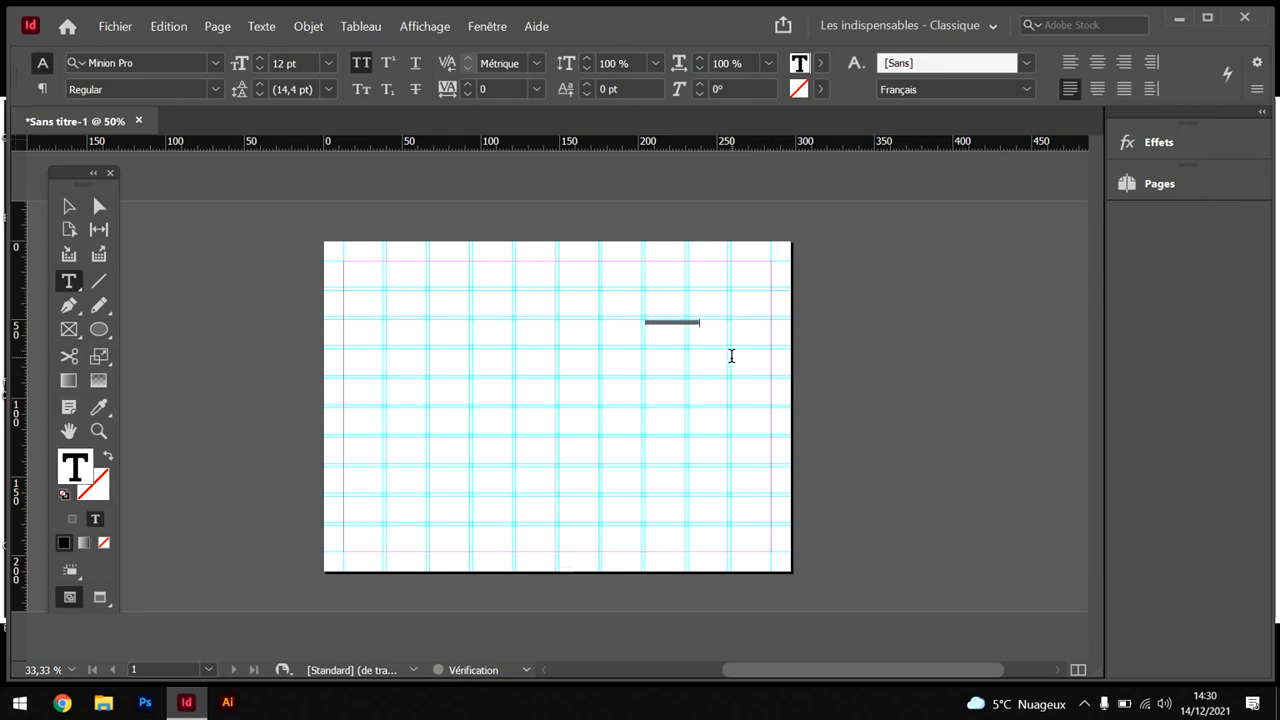
key(ctrl+equal)
key(ctrl+equal)
key(ctrl+equal)
key(ctrl+equal)
key(BackSpace)
key(BackSpace)
key(BackSpace)
key(BackSpace)
key(BackSpace)
key(BackSpace)
key(BackSpace)
text(POTTER -)
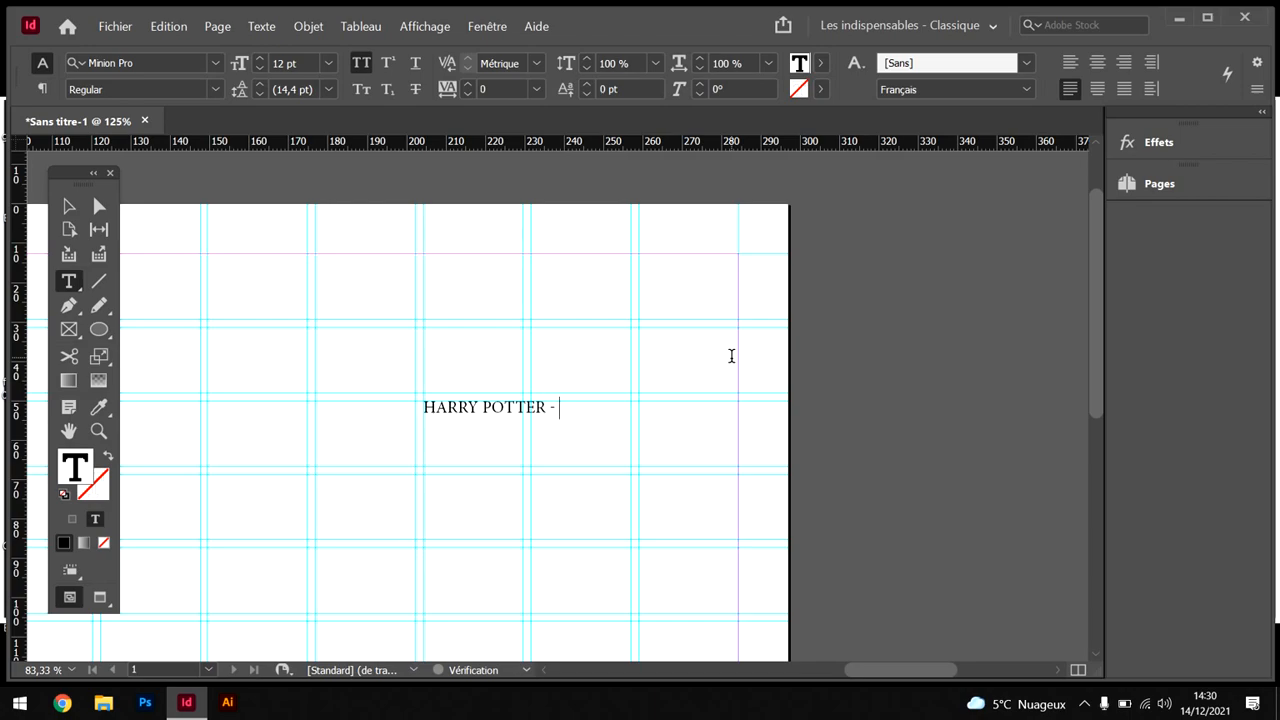
text( LA COUPE DE FEU)
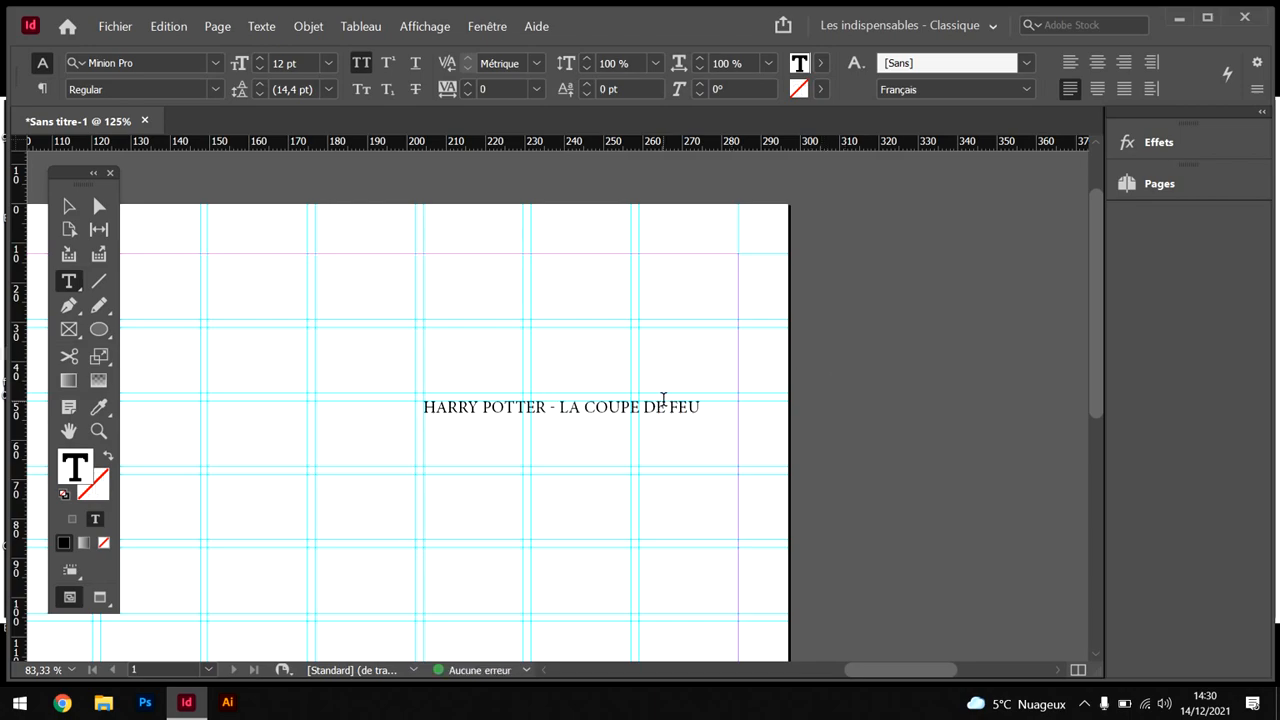
Format the title in Great Friend - Personal Use at 24 pt and select its text frame
triple_click(664, 403)
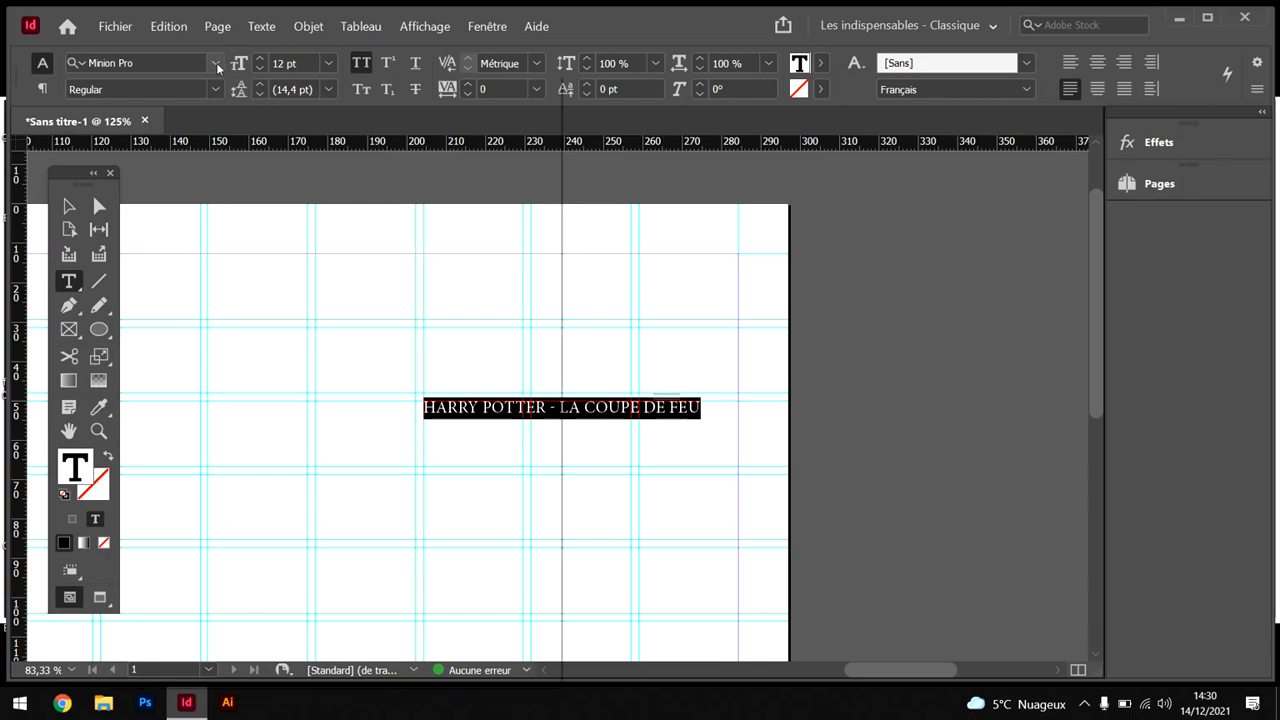
click(216, 62)
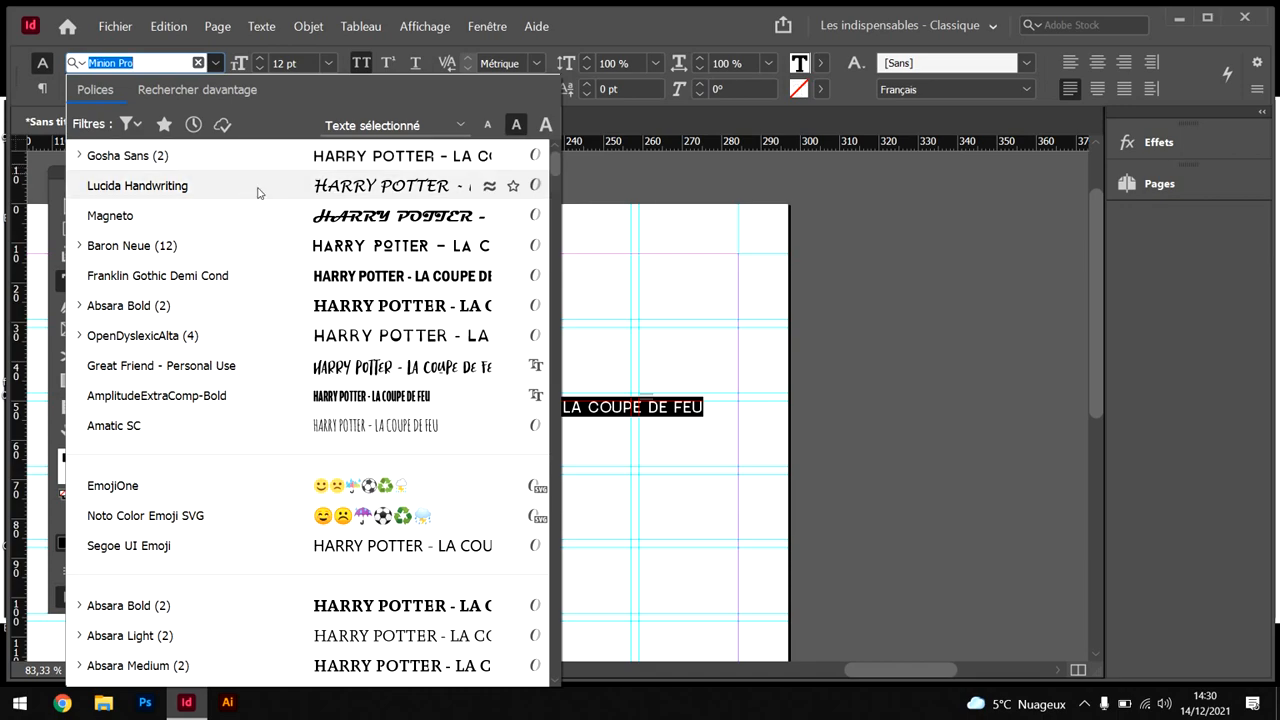
click(332, 369)
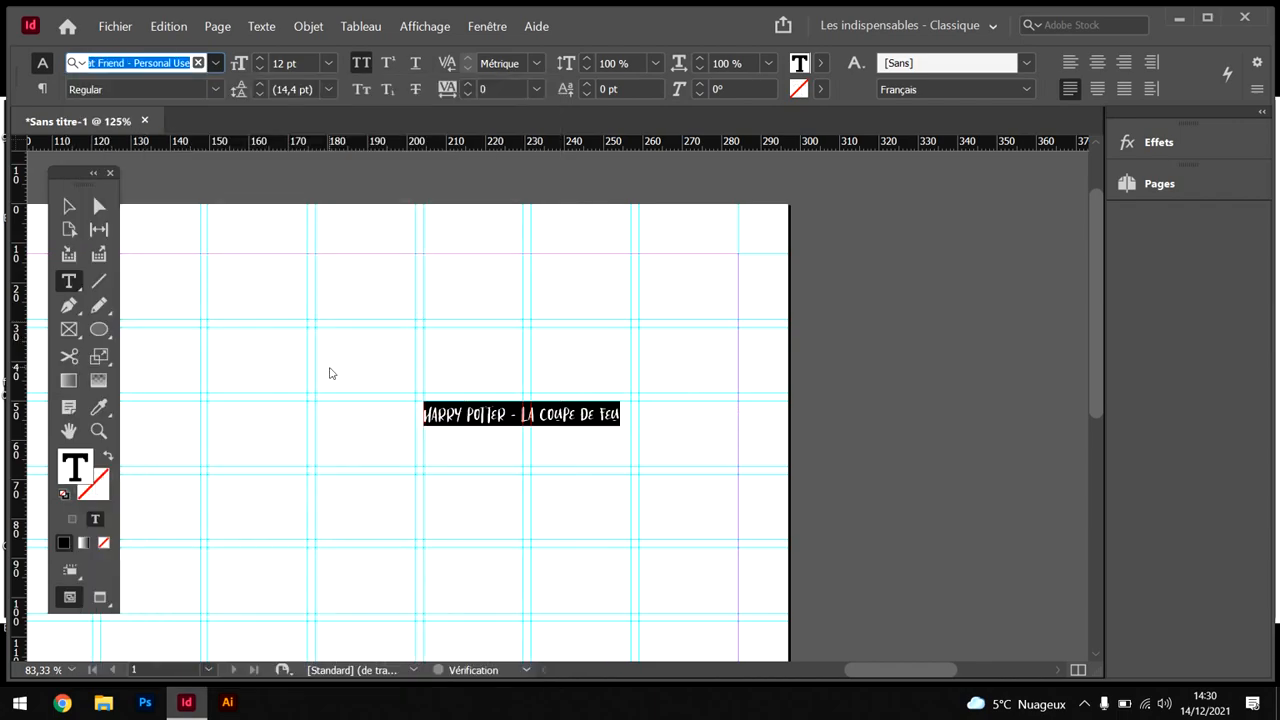
click(328, 63)
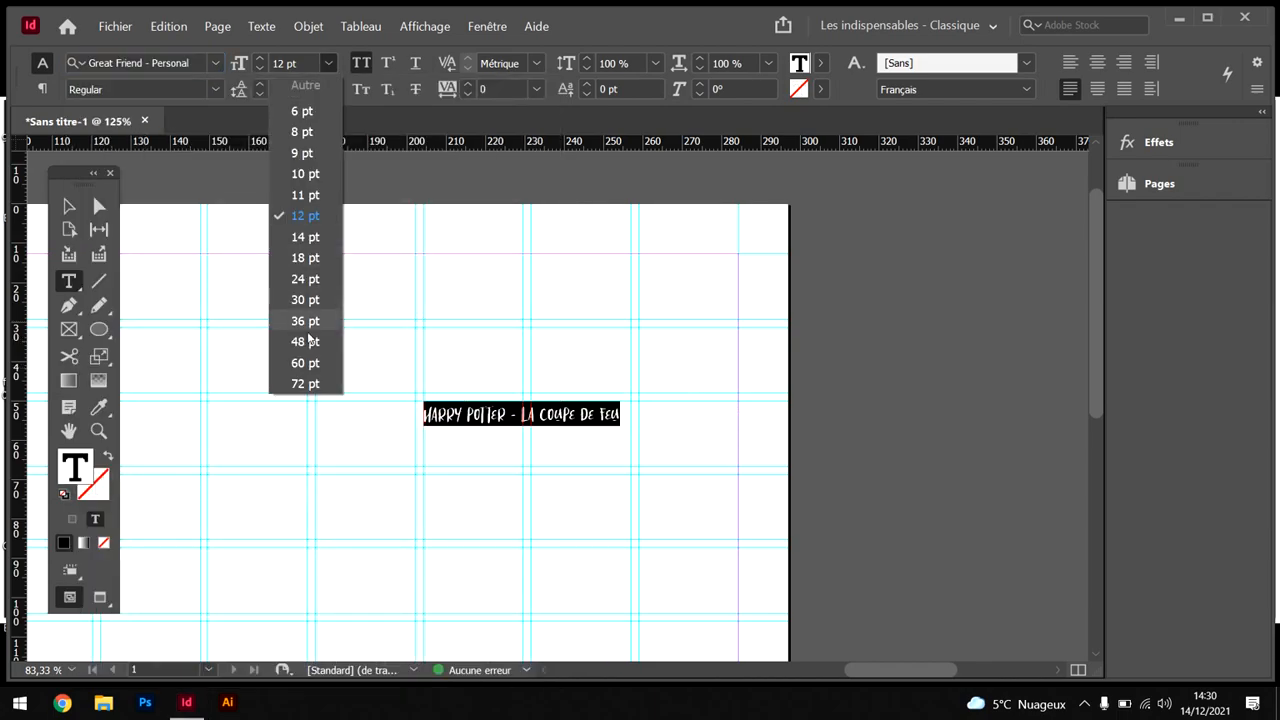
click(305, 342)
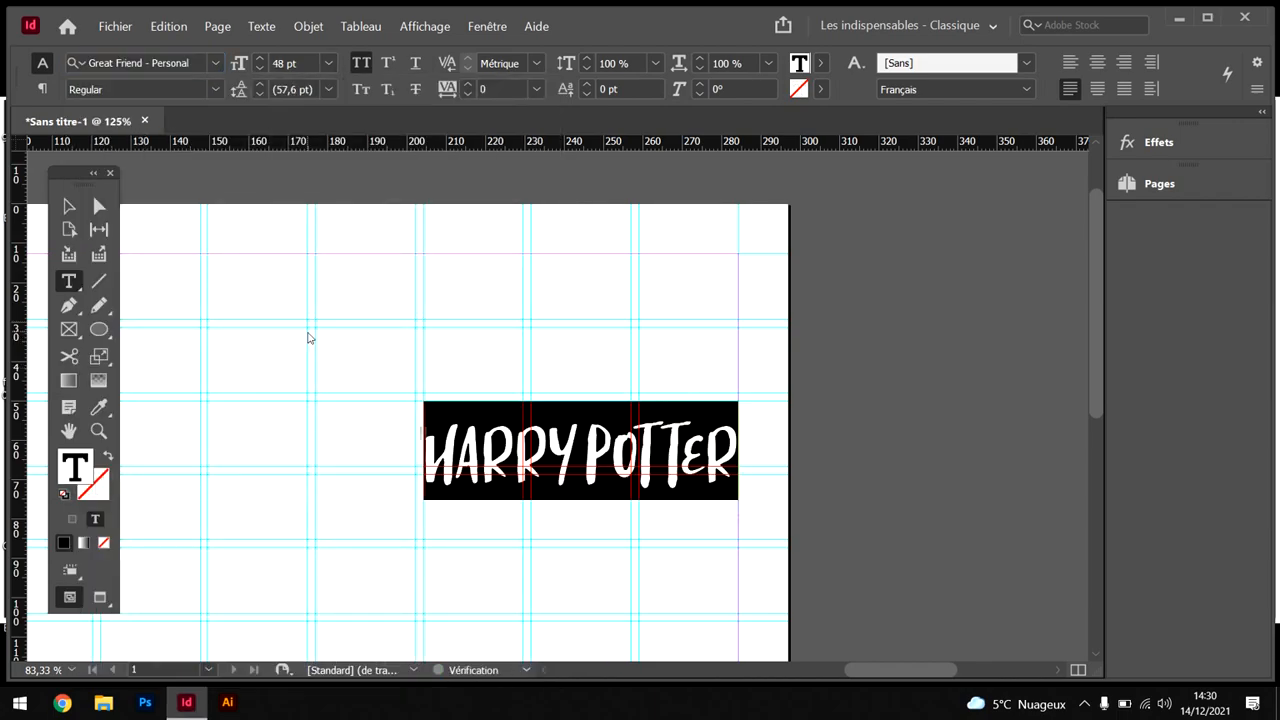
click(328, 63)
click(298, 281)
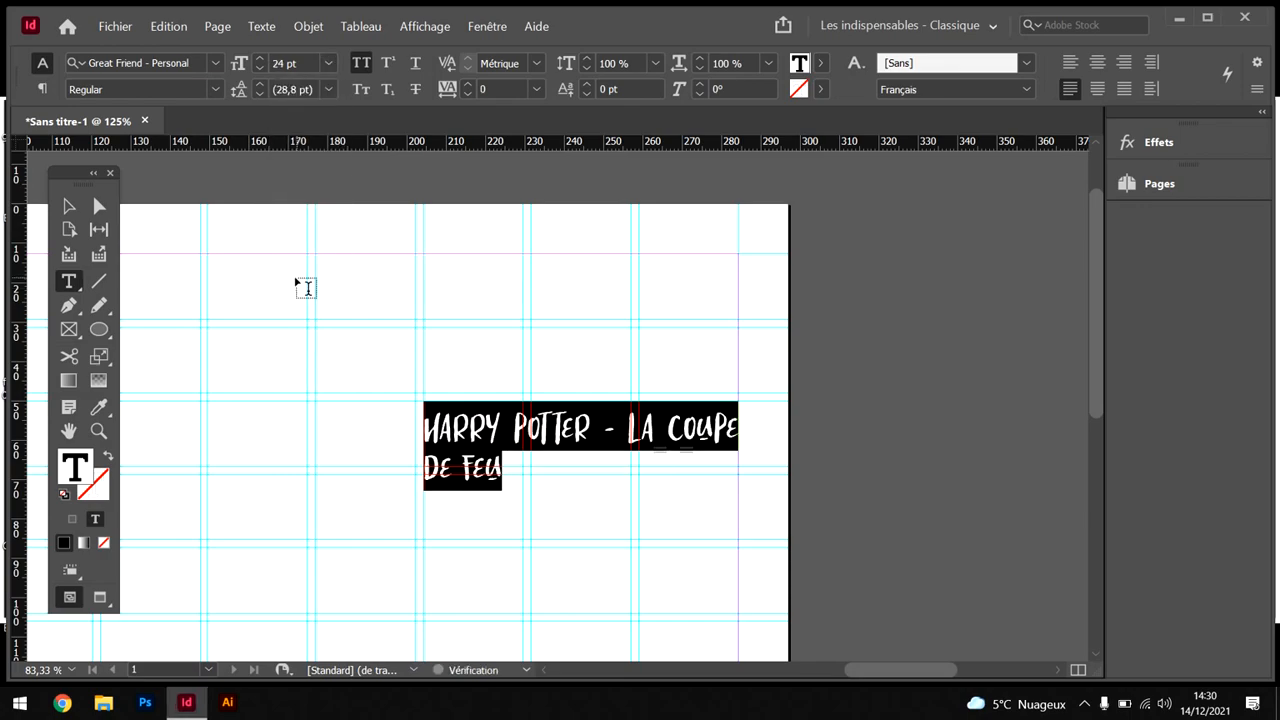
click(69, 206)
click(716, 487)
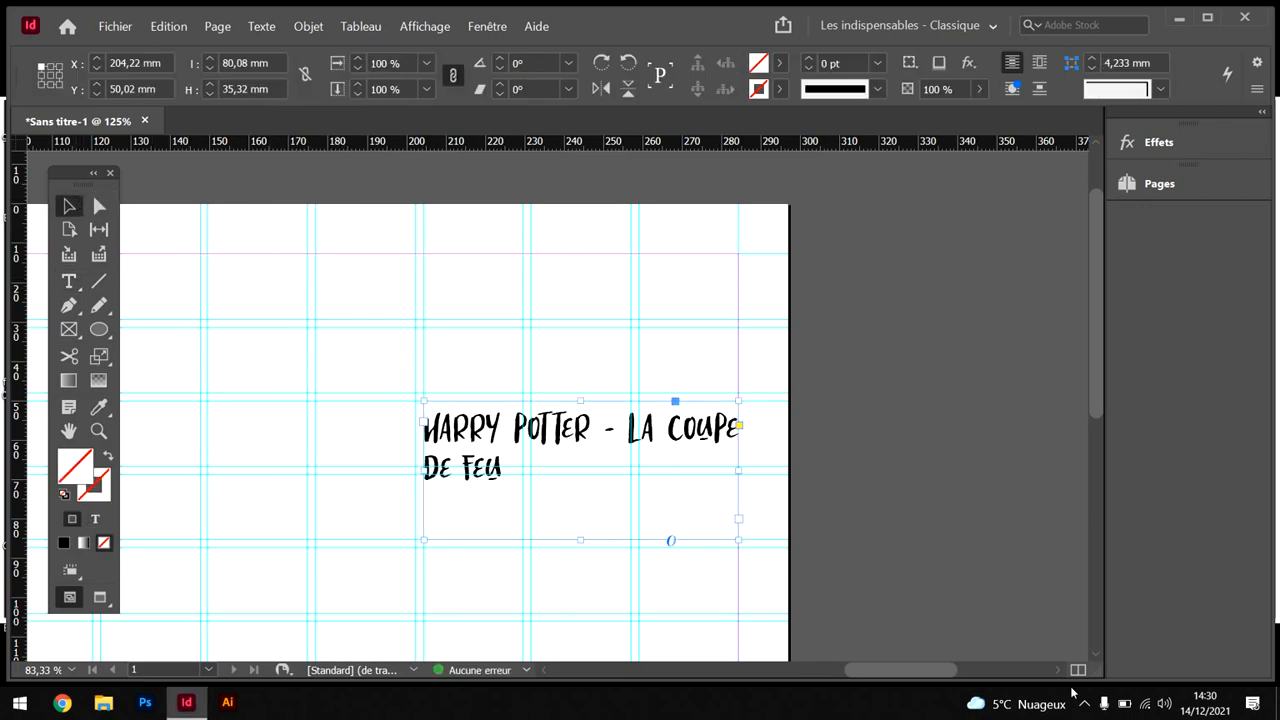
click(1084, 703)
click(1084, 670)
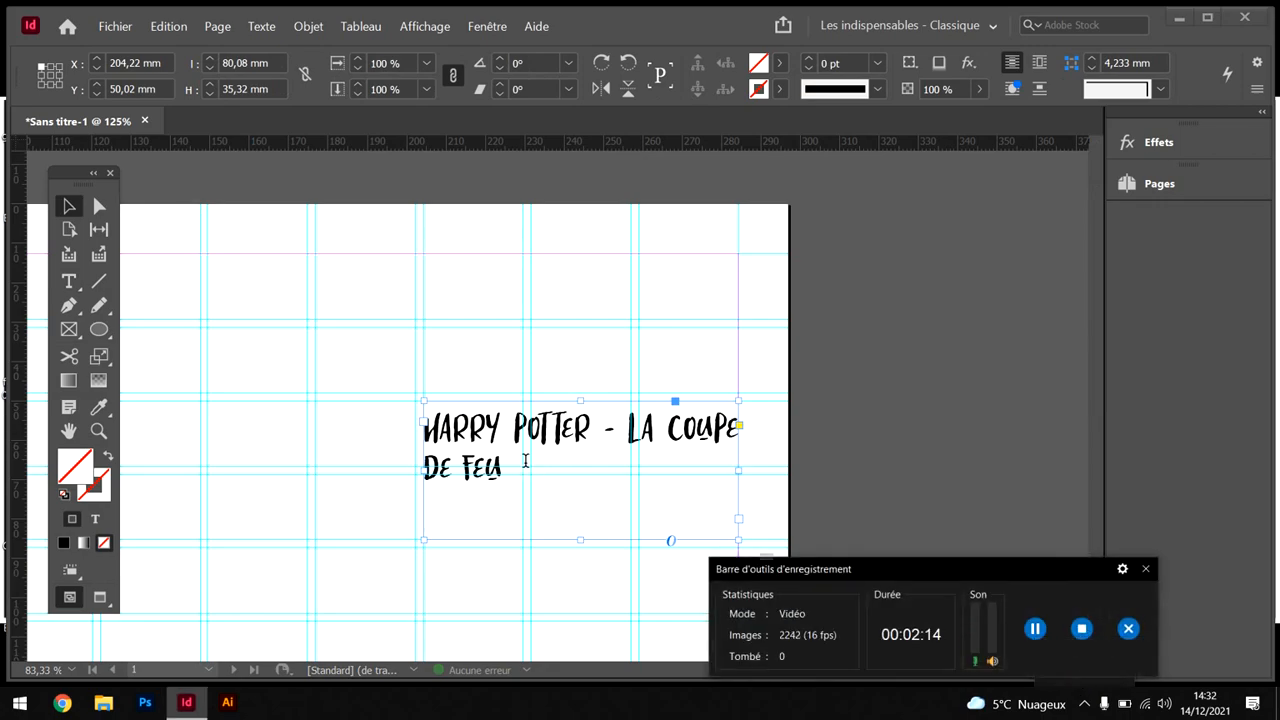
Remove the hyphen from the title and put LA COUPE DE FEU on its own line
triple_click(523, 458)
click(520, 458)
click(629, 428)
key(BackSpace)
key(BackSpace)
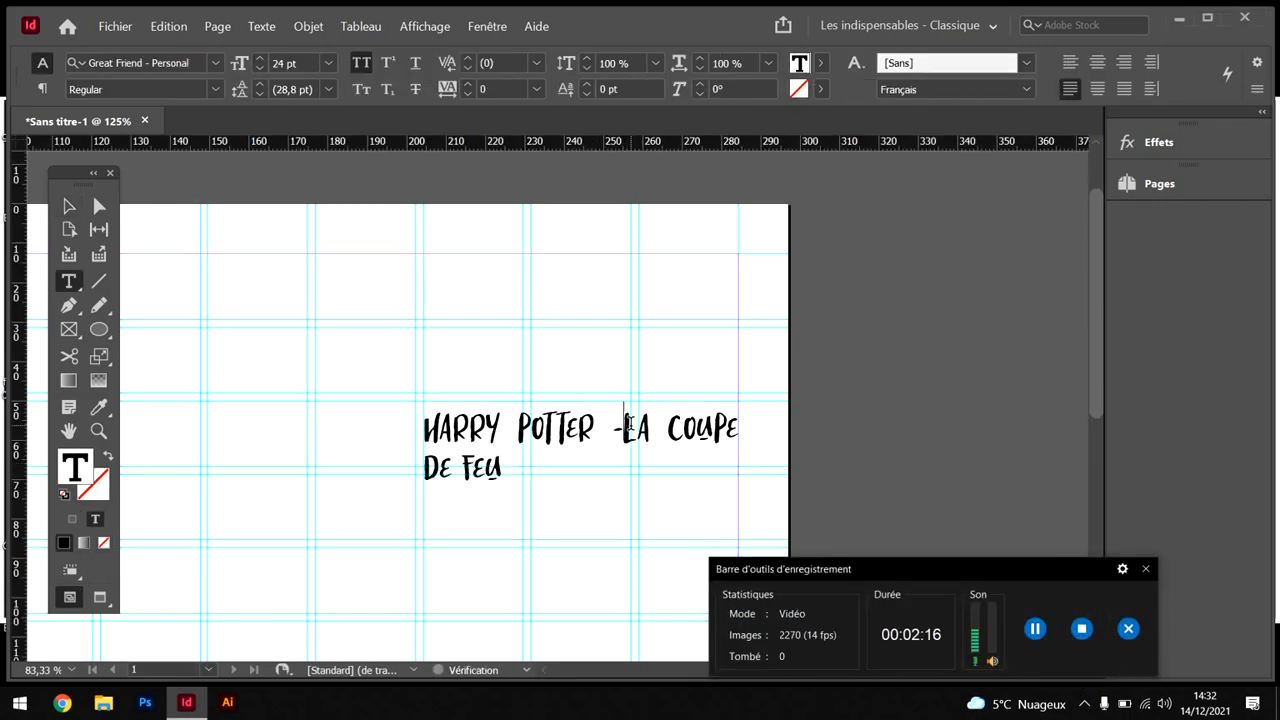
key(Return)
Right-align both lines of the title and deselect the frame
key(ctrl+a)
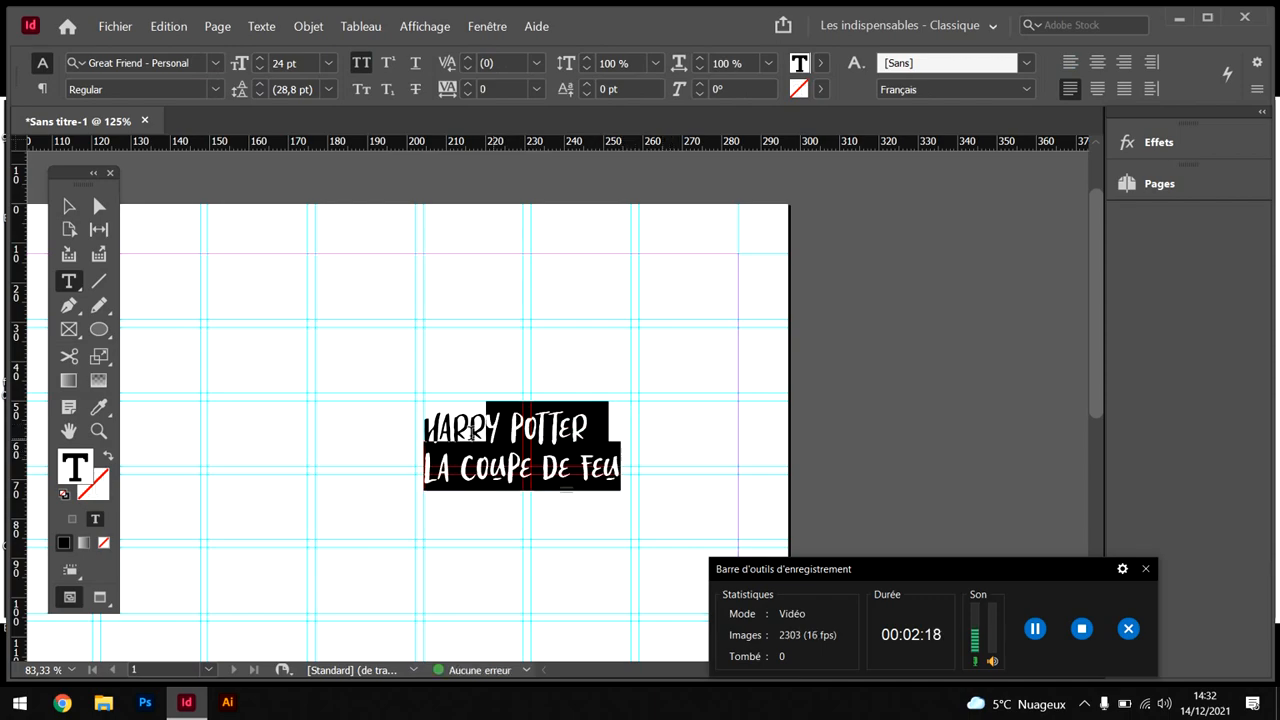
click(1095, 63)
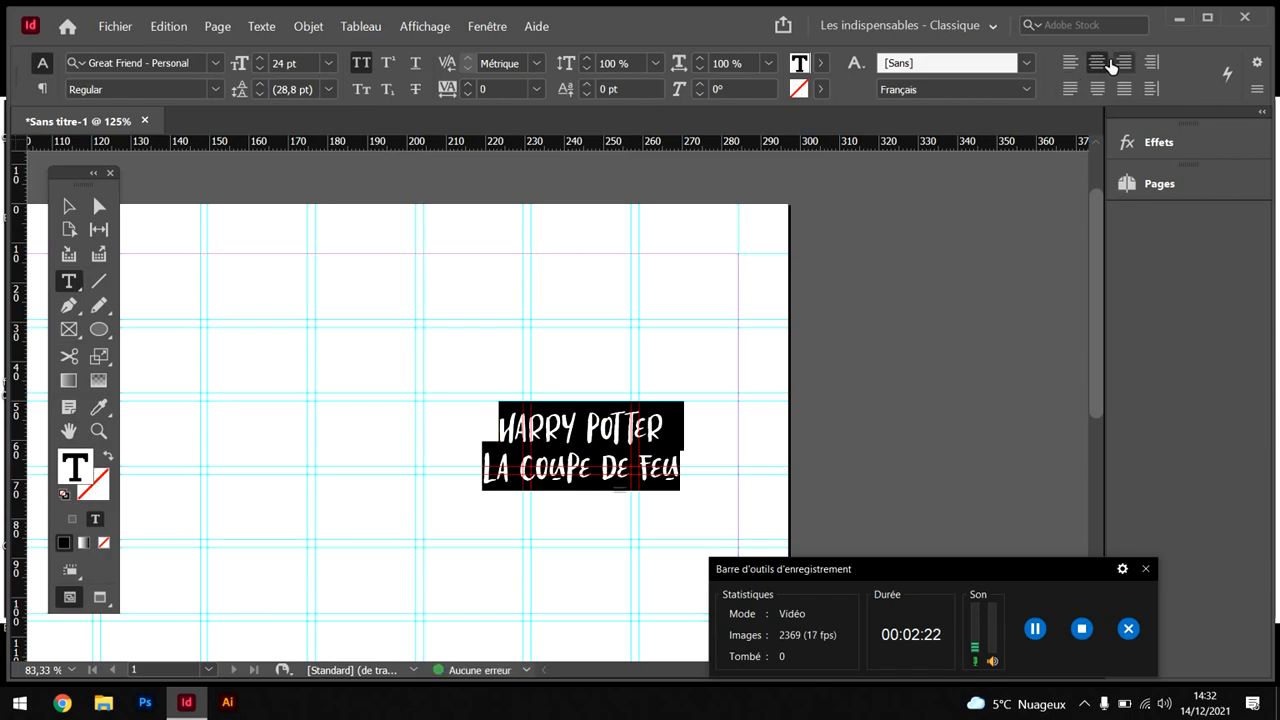
click(1125, 63)
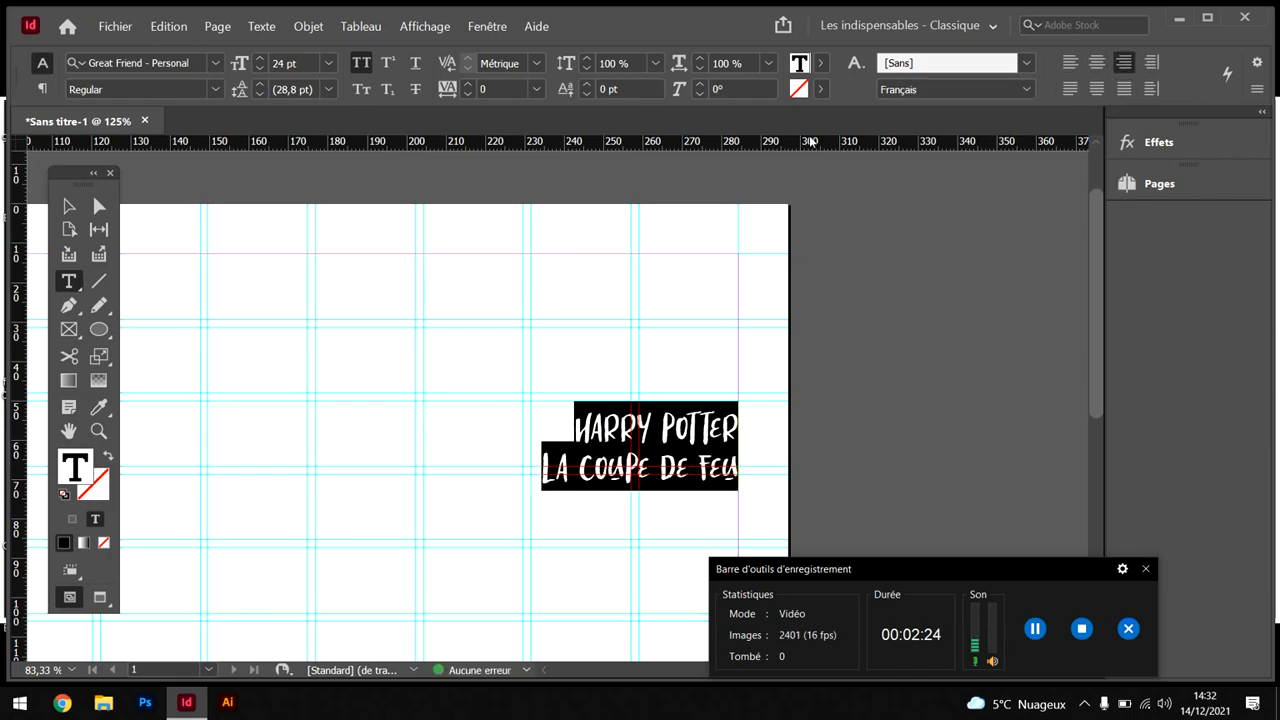
click(68, 206)
click(362, 297)
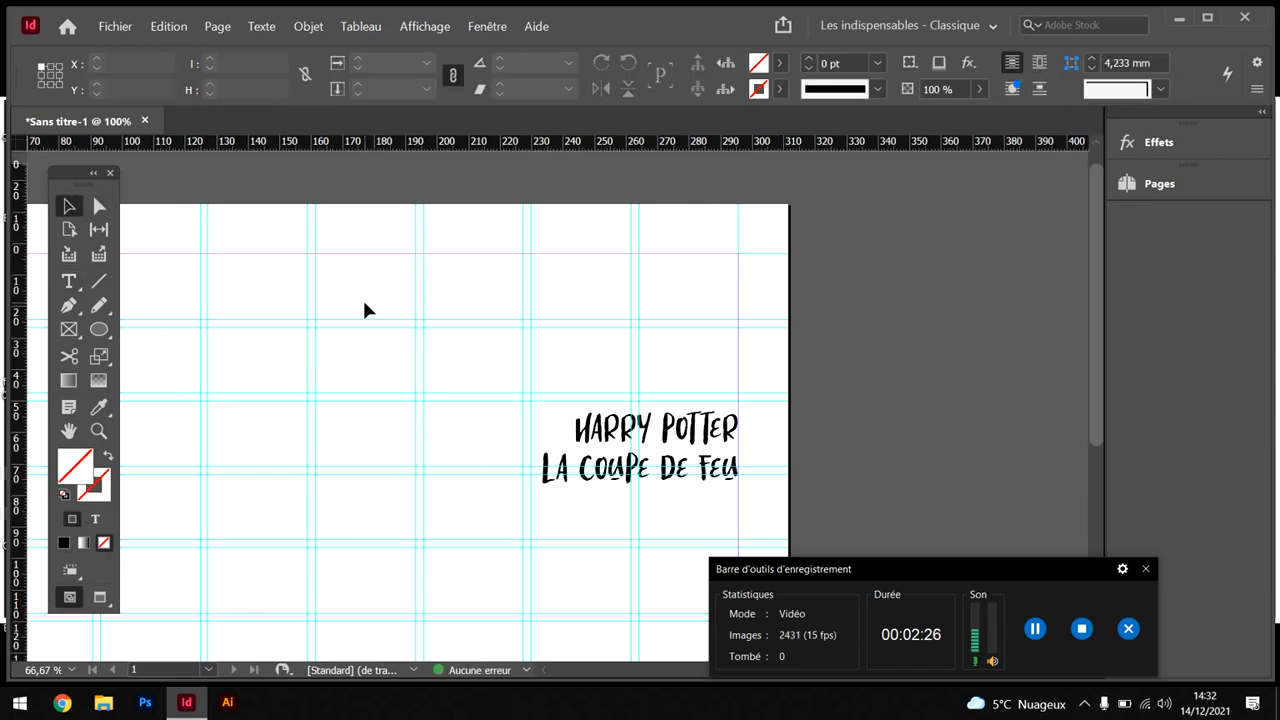
Duplicate the title frame lower on the page and replace the copy's text with JK ROWLING
key(ctrl+minus)
key(ctrl+minus)
scroll(364, 305, down, 3)
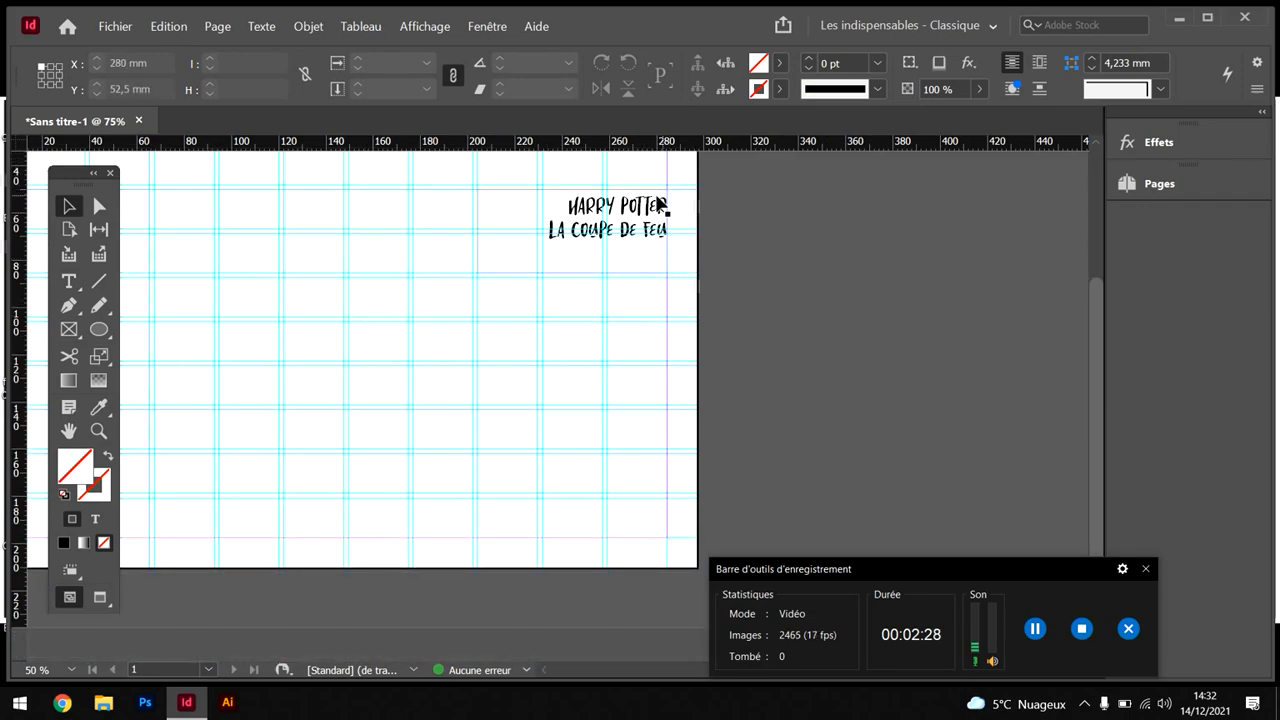
drag(652, 210, 628, 355)
triple_click(568, 370)
click(568, 370)
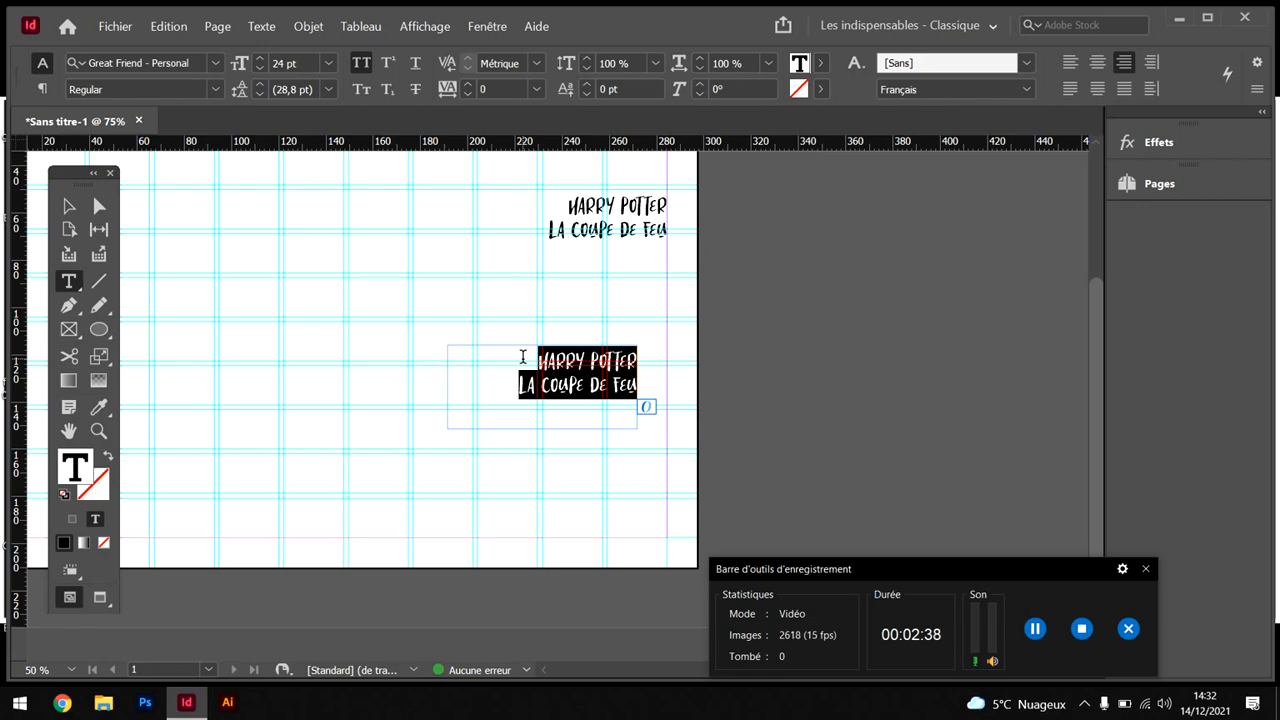
text(JK ROWLING)
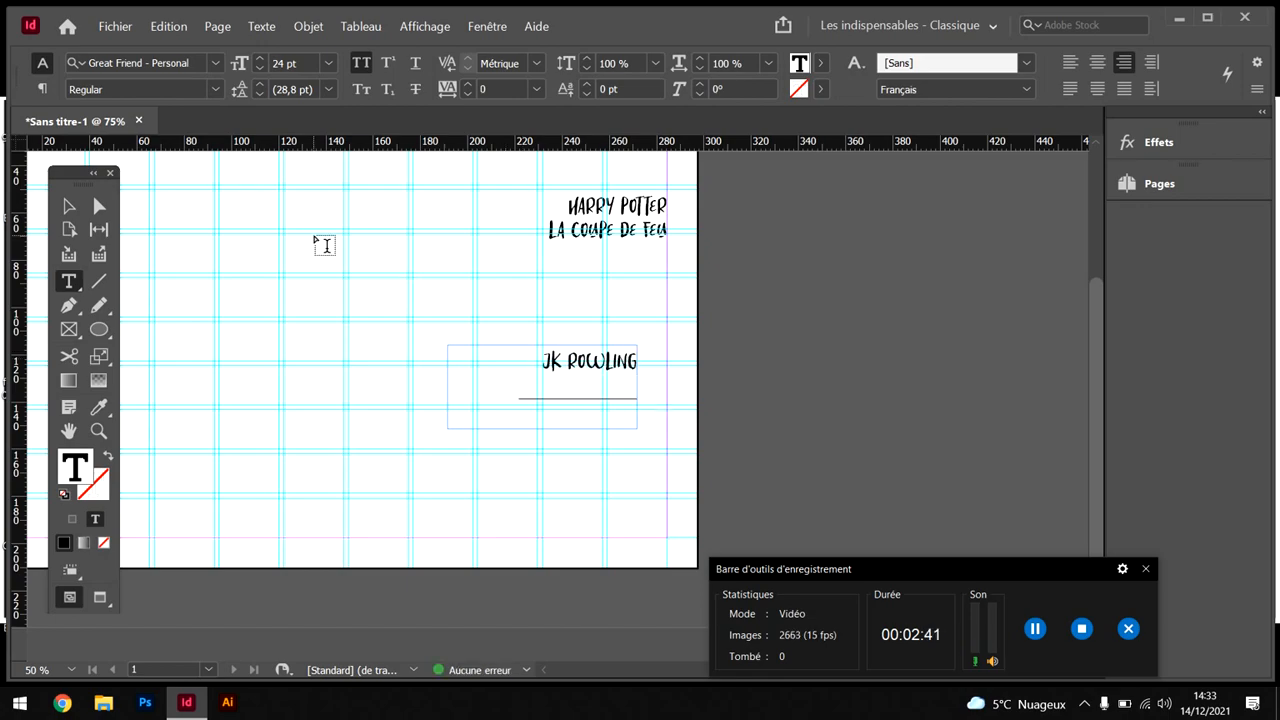
Move the JK ROWLING frame to the lower part of the page, against the right margin
click(68, 206)
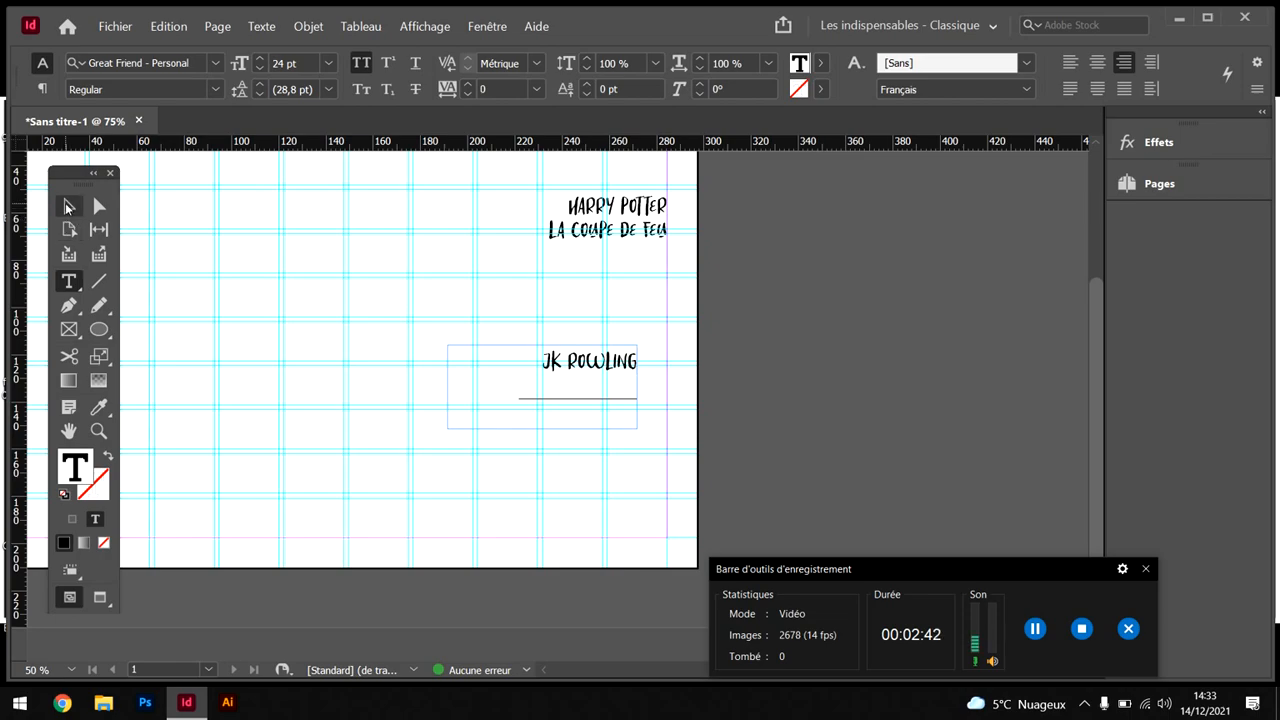
drag(612, 428, 617, 507)
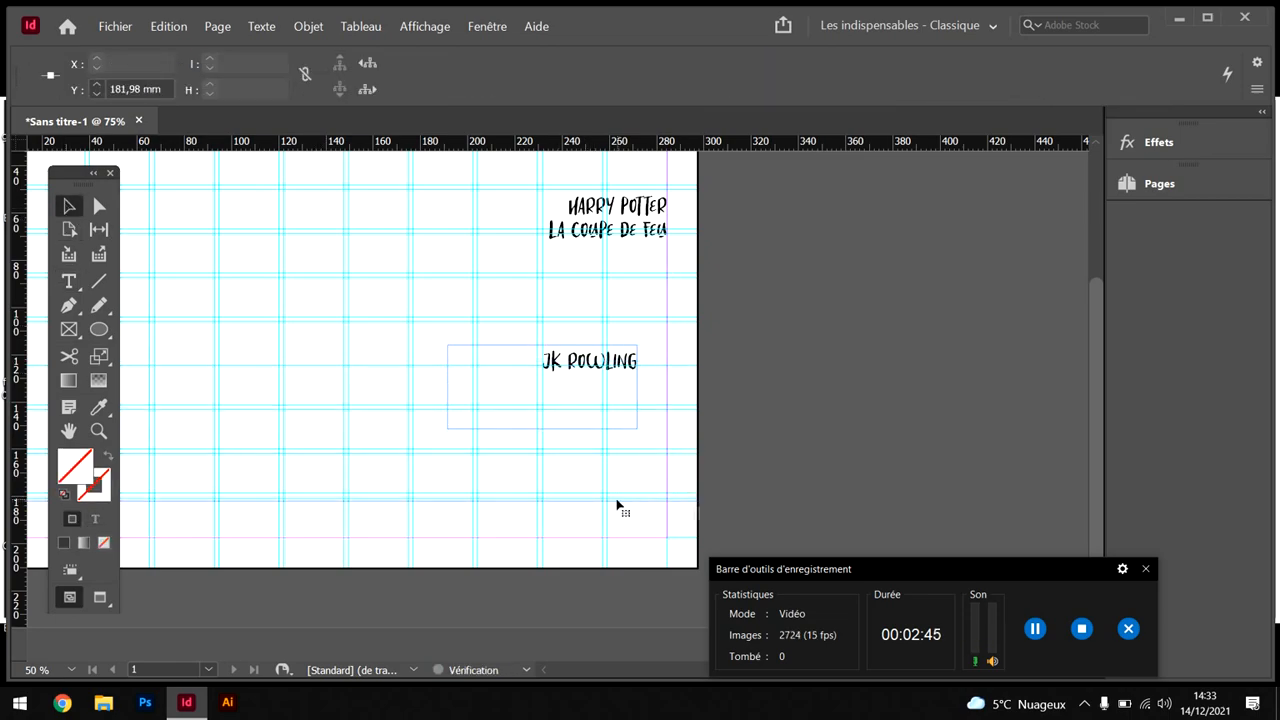
click(608, 372)
drag(588, 352, 609, 462)
Show the whole page in preview display without guides to check the layout
click(631, 409)
key(ctrl+minus)
key(ctrl+minus)
key(w)
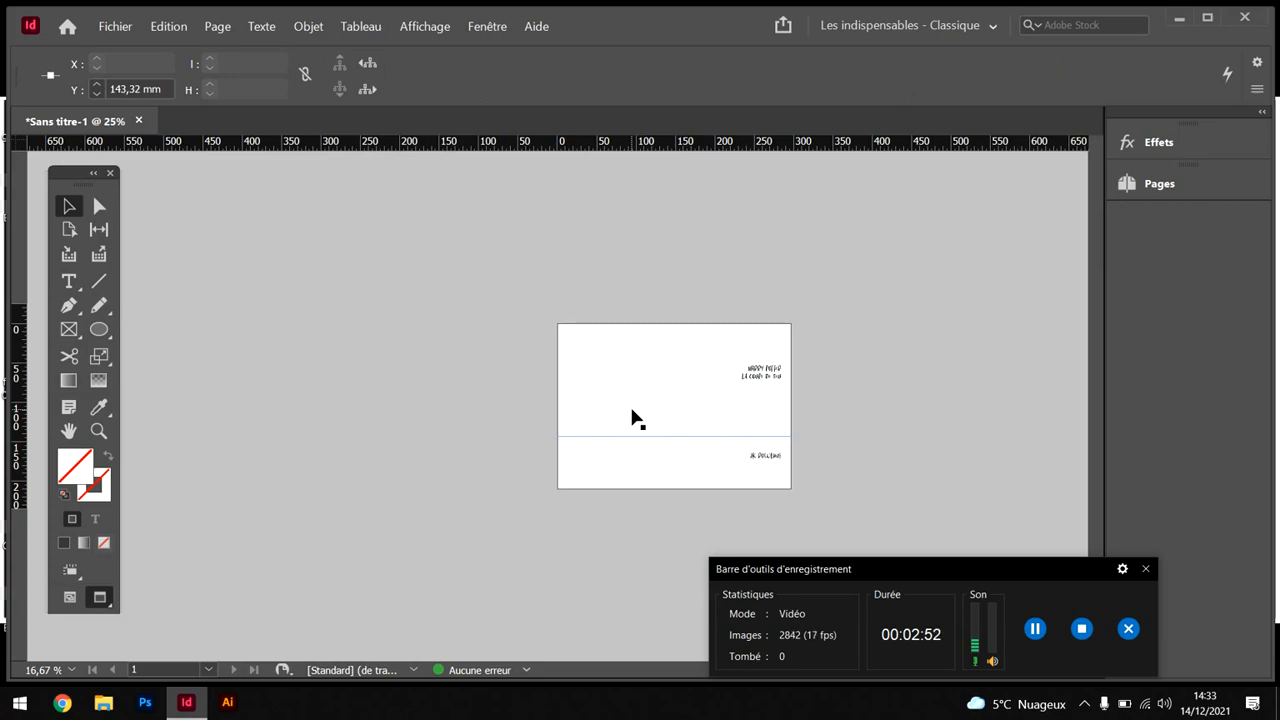
Leave preview display, draw a text frame about 80 mm wide from the left margin, level with the title, and fill it with placeholder text
key(ctrl+plus)
key(ctrl+plus)
click(441, 393)
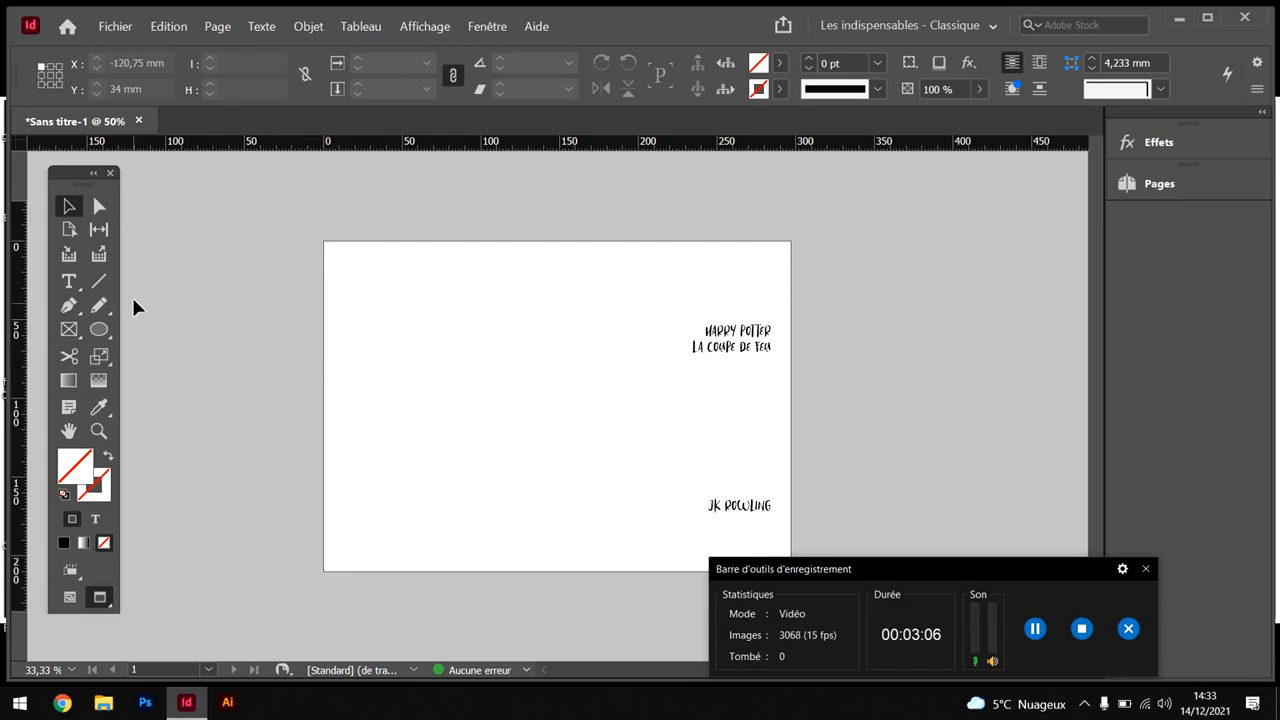
click(70, 281)
key(w)
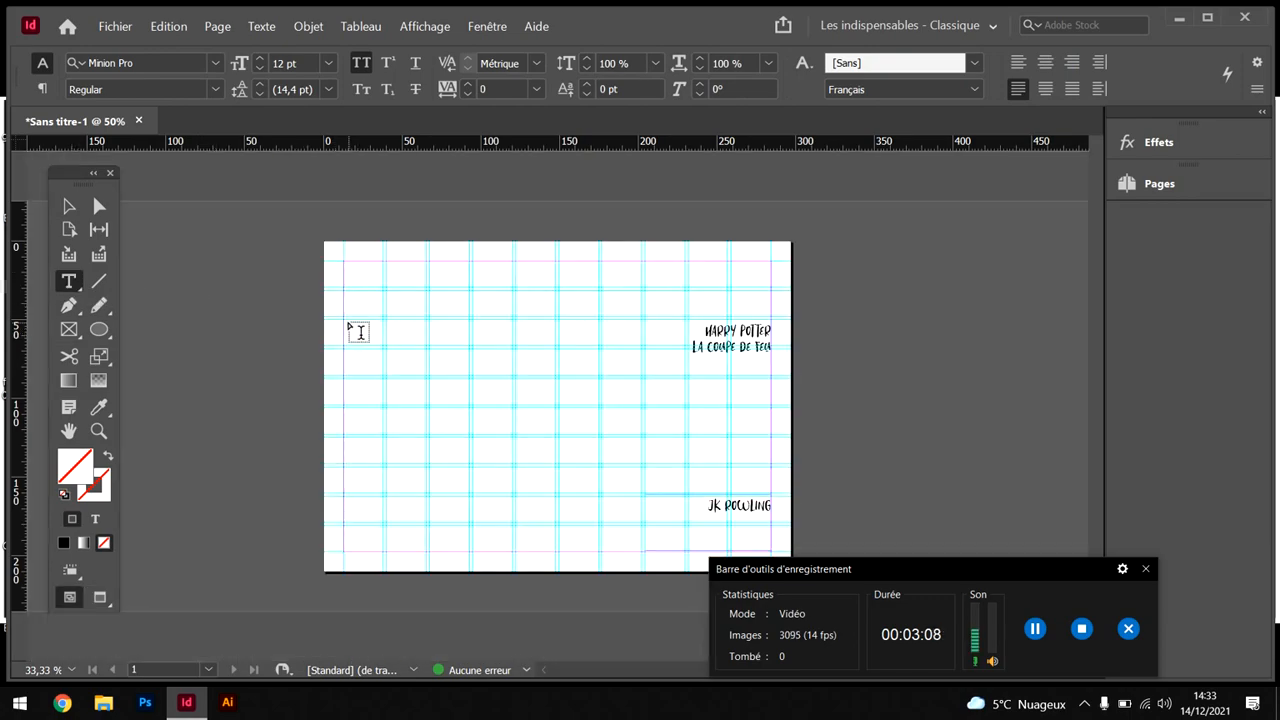
drag(349, 323, 467, 464)
click(262, 26)
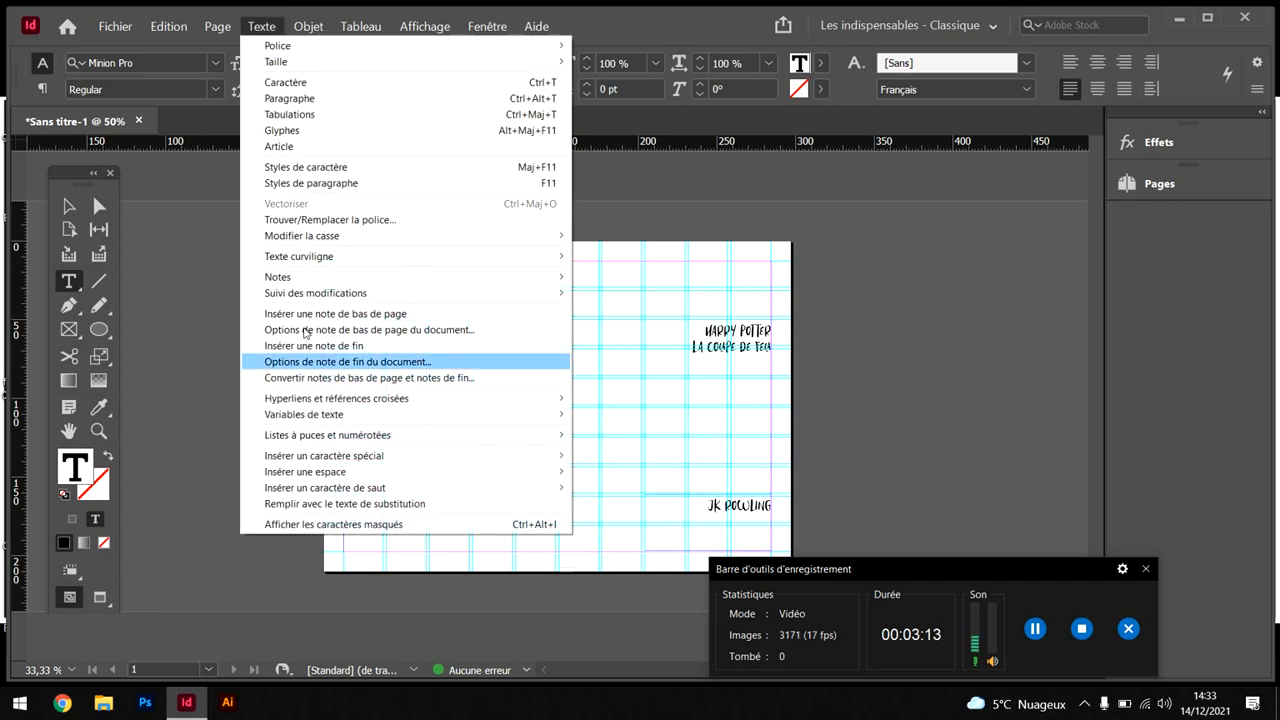
click(309, 504)
key(ctrl+equal)
key(ctrl+equal)
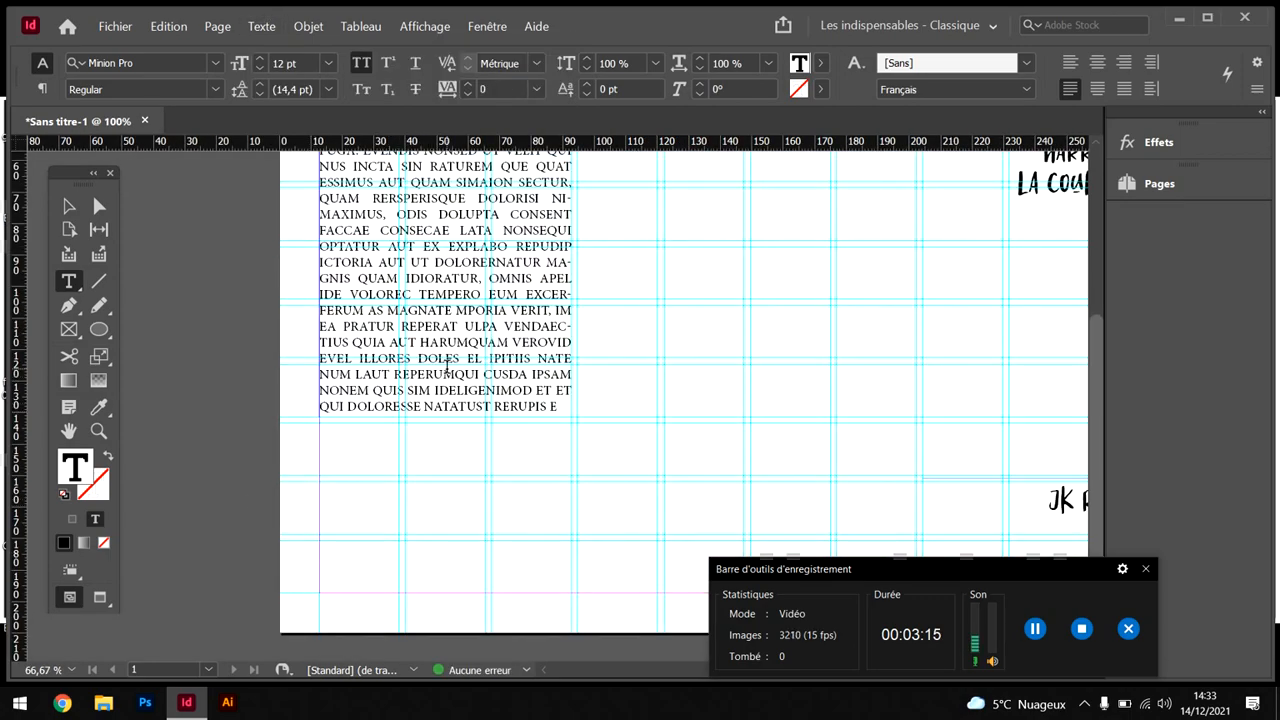
Set all the placeholder text to the Jokerman font, deselect the frame and view the whole page in preview display
key(ctrl+a)
click(214, 63)
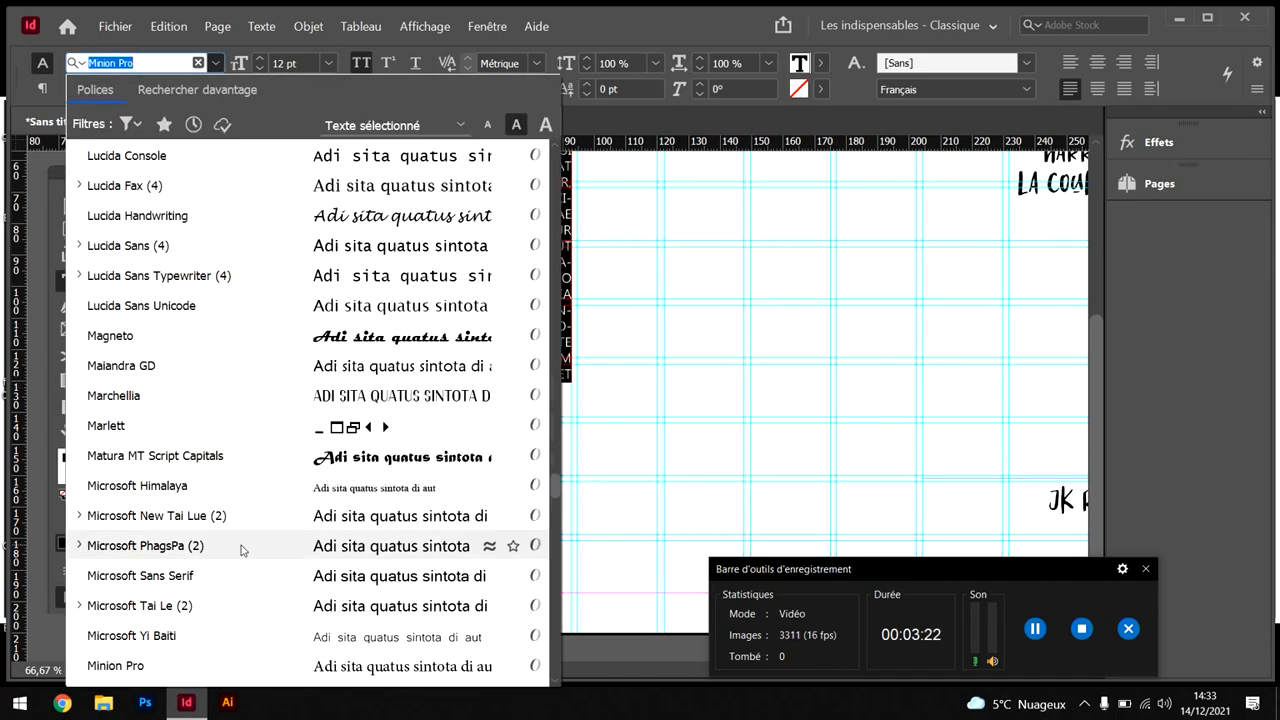
scroll(240, 546, up, 5)
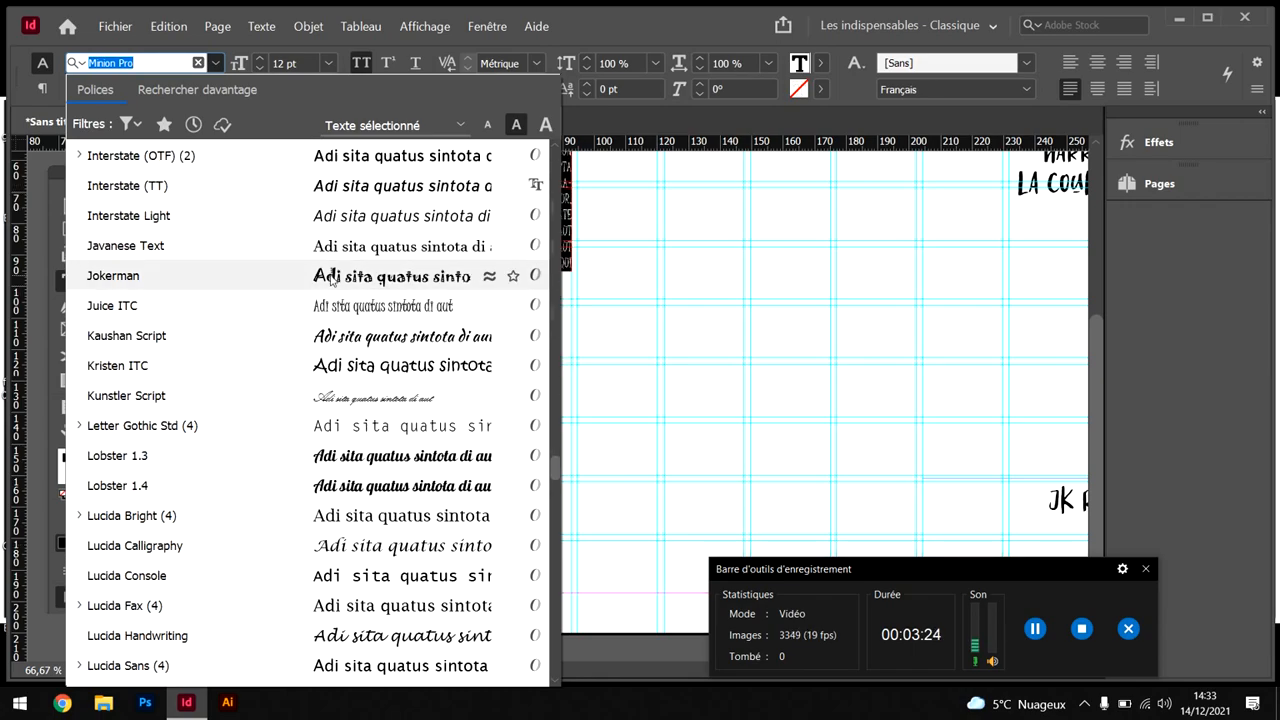
click(322, 277)
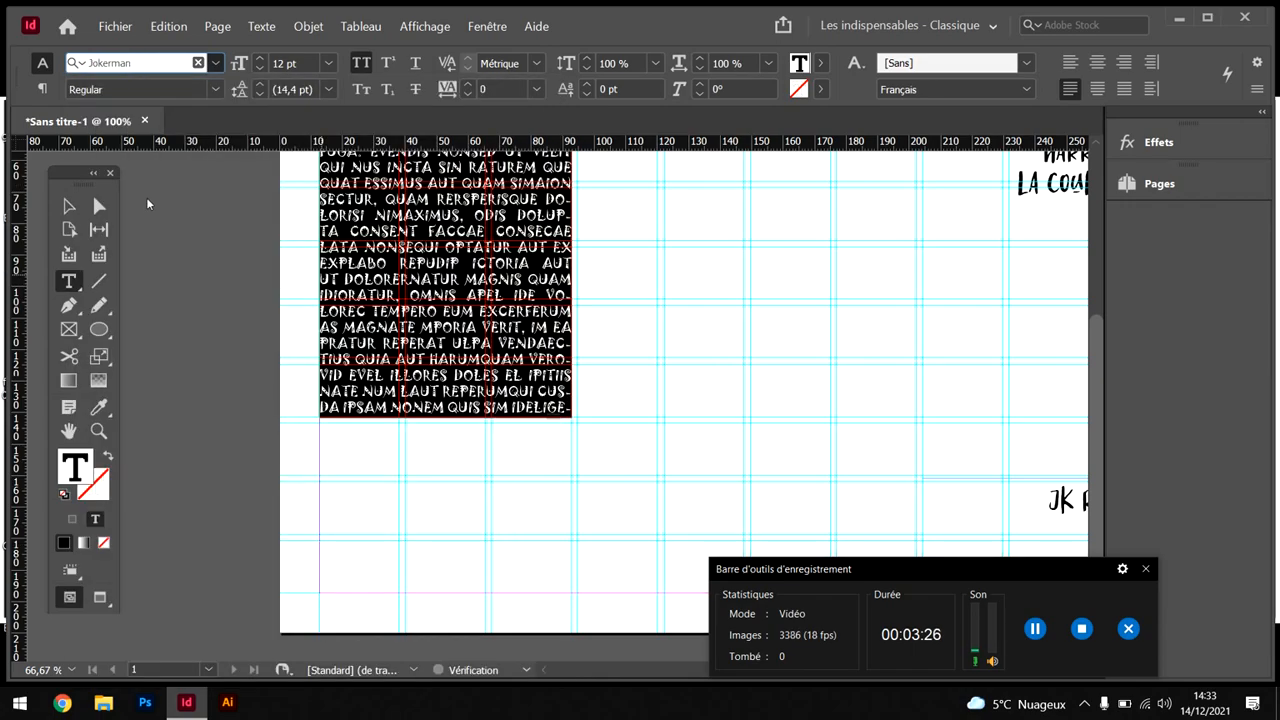
click(195, 290)
key(v)
key(ctrl+minus)
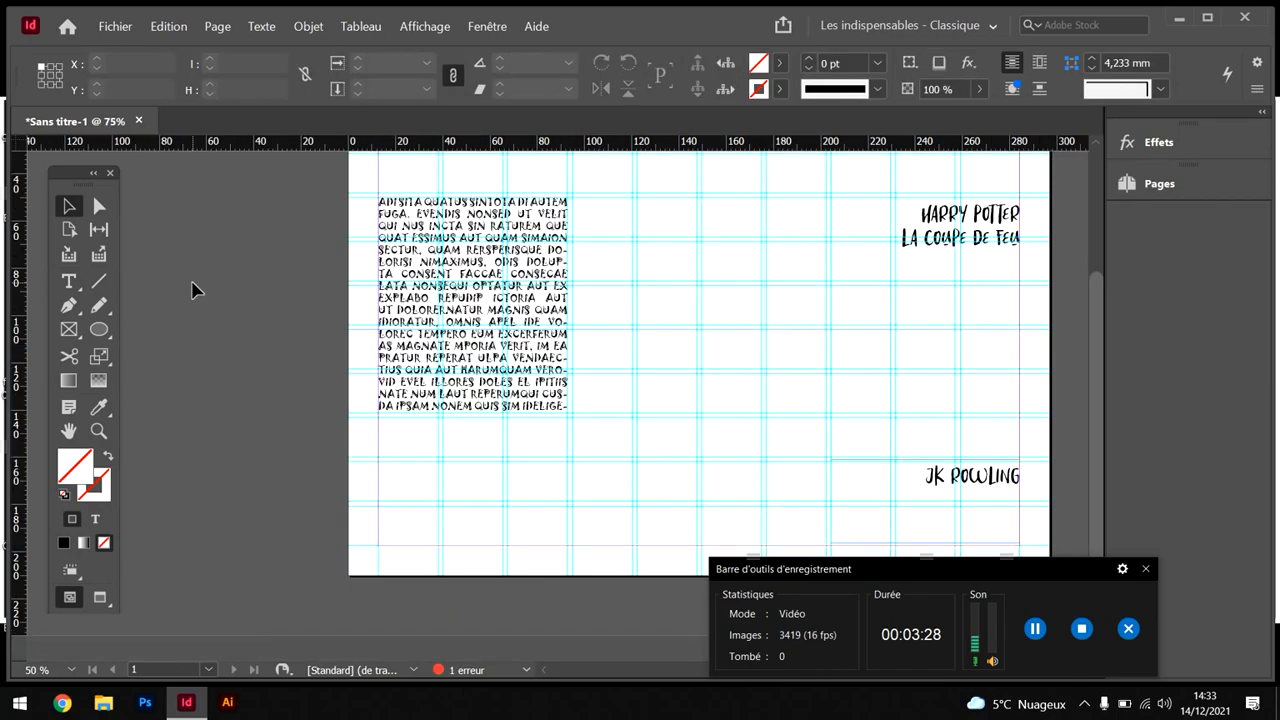
key(ctrl+minus)
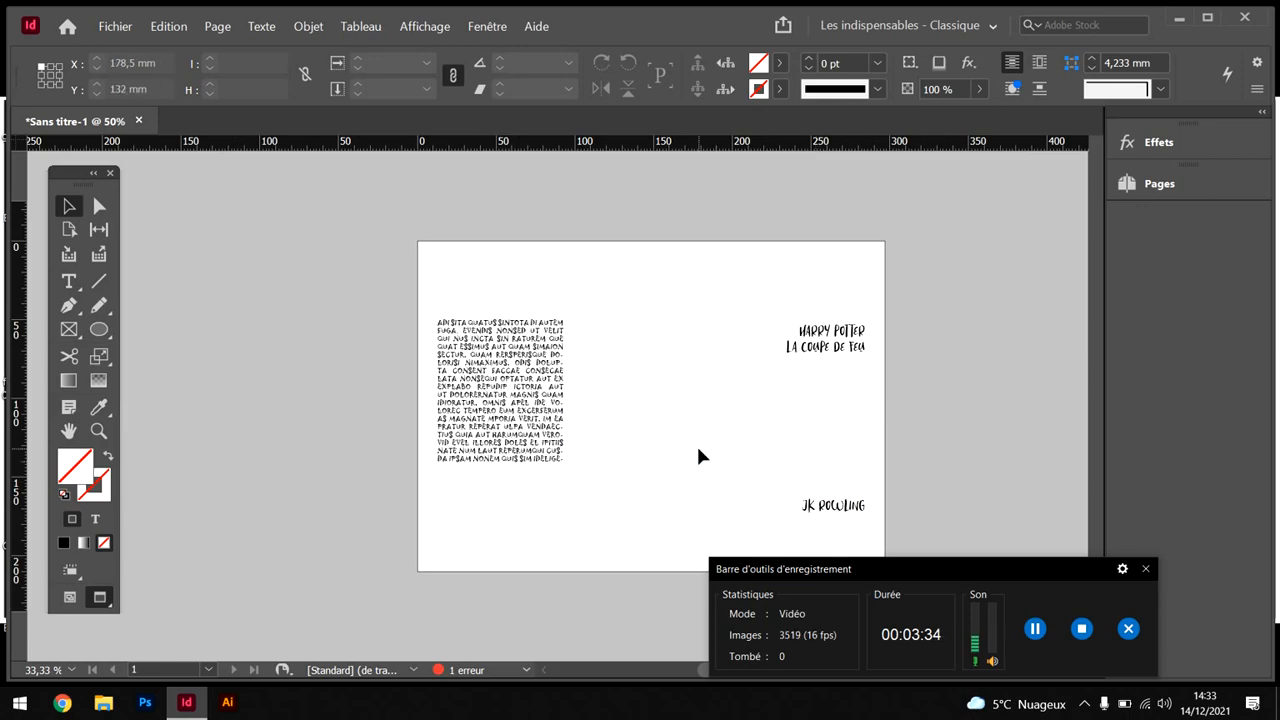
key(ctrl+d)
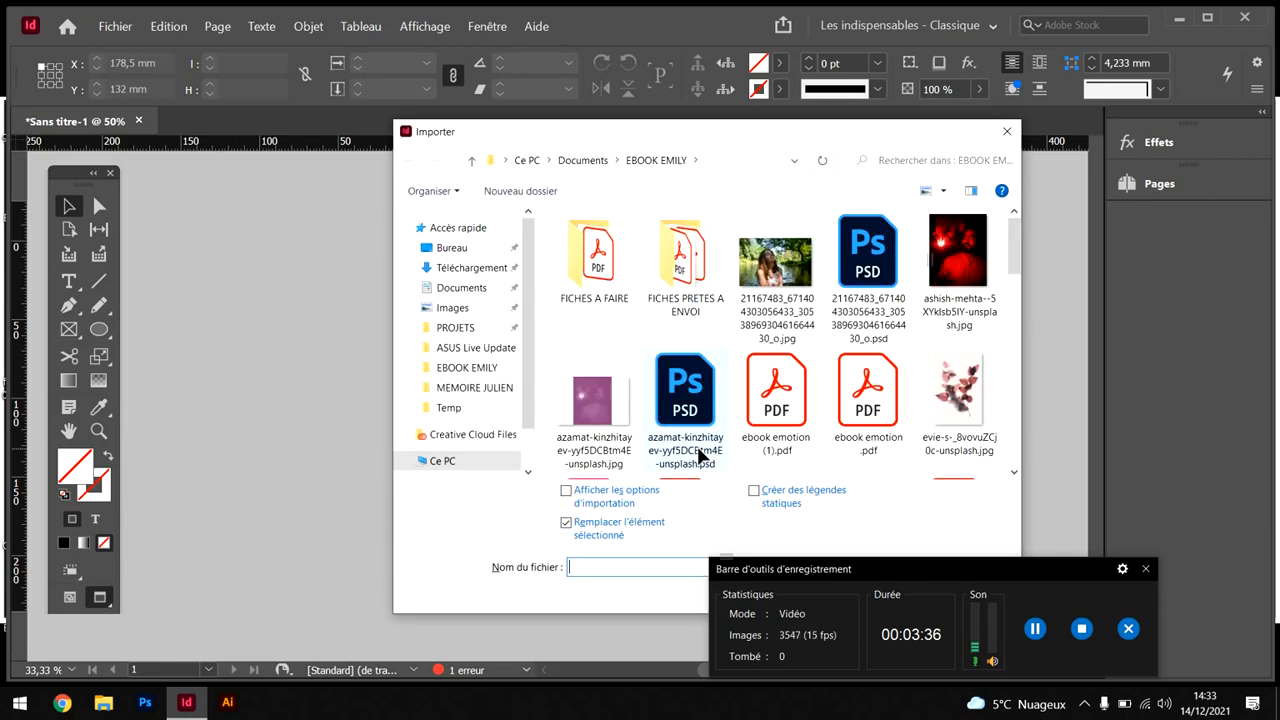
click(1007, 131)
click(115, 26)
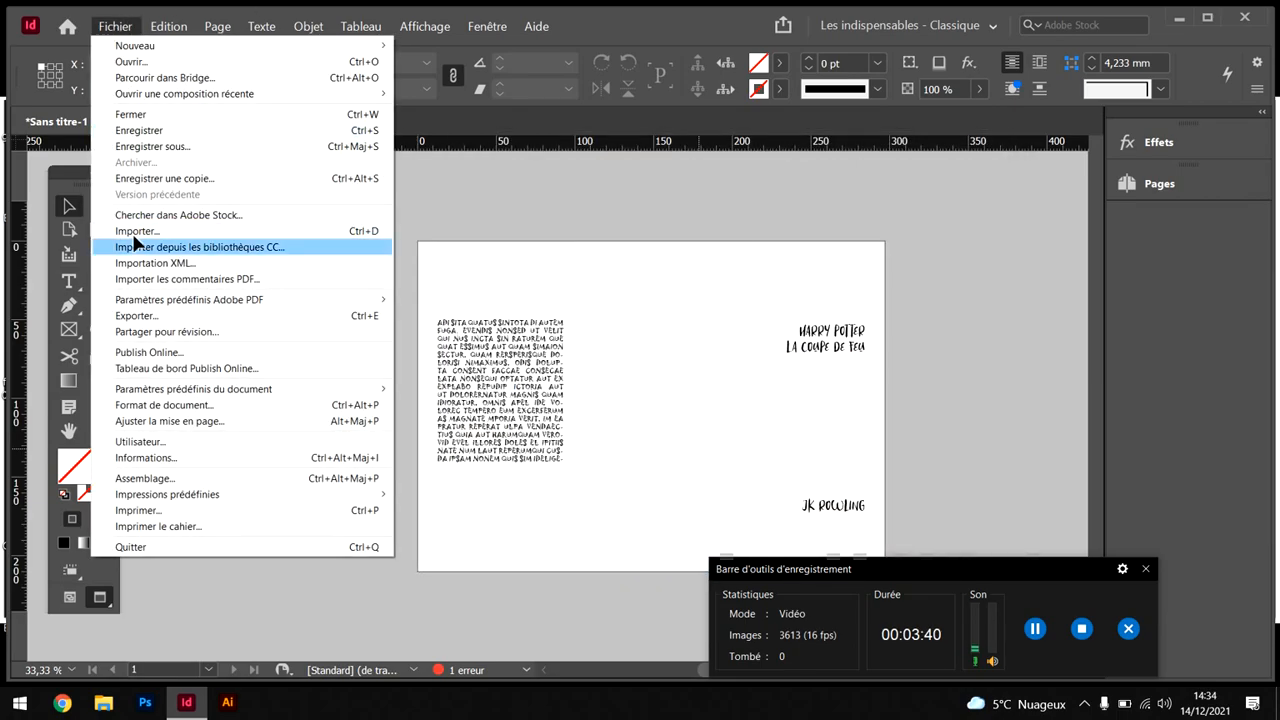
click(454, 212)
Import the orange floral pattern image from the Images folder and place it near the page's top edge, to the right of the body text
key(ctrl+d)
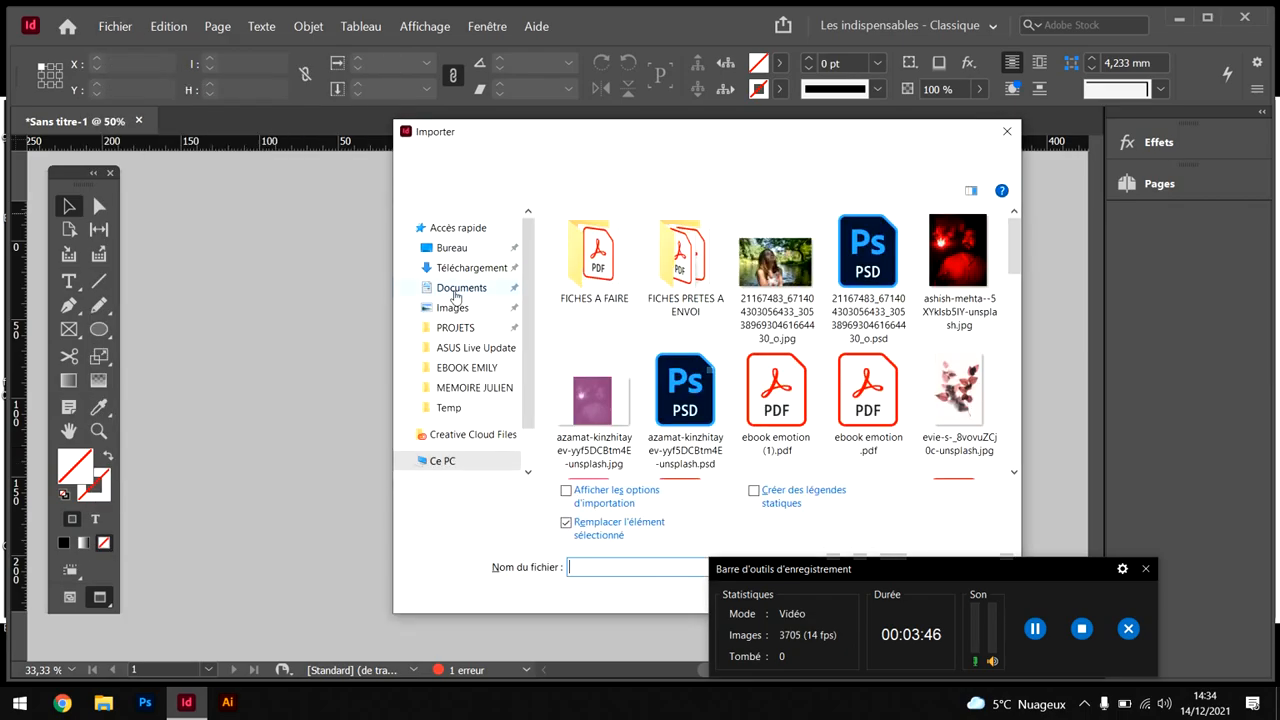
click(481, 310)
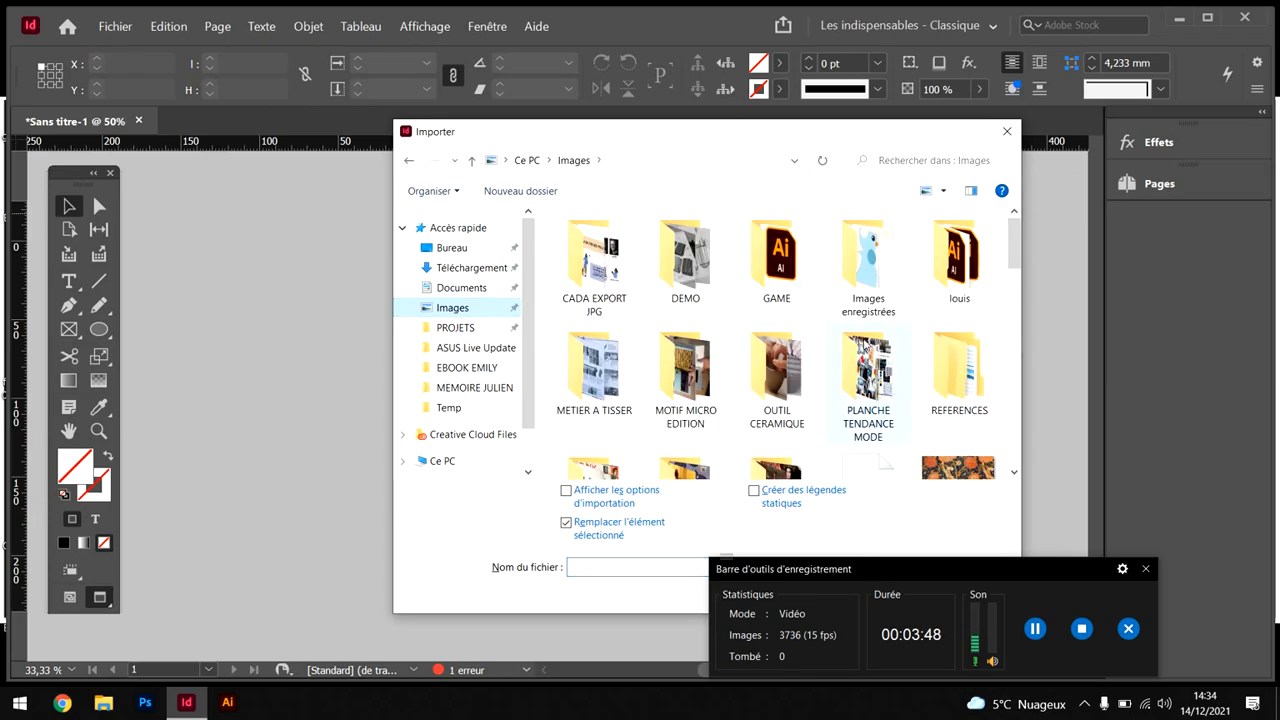
scroll(866, 345, down, 5)
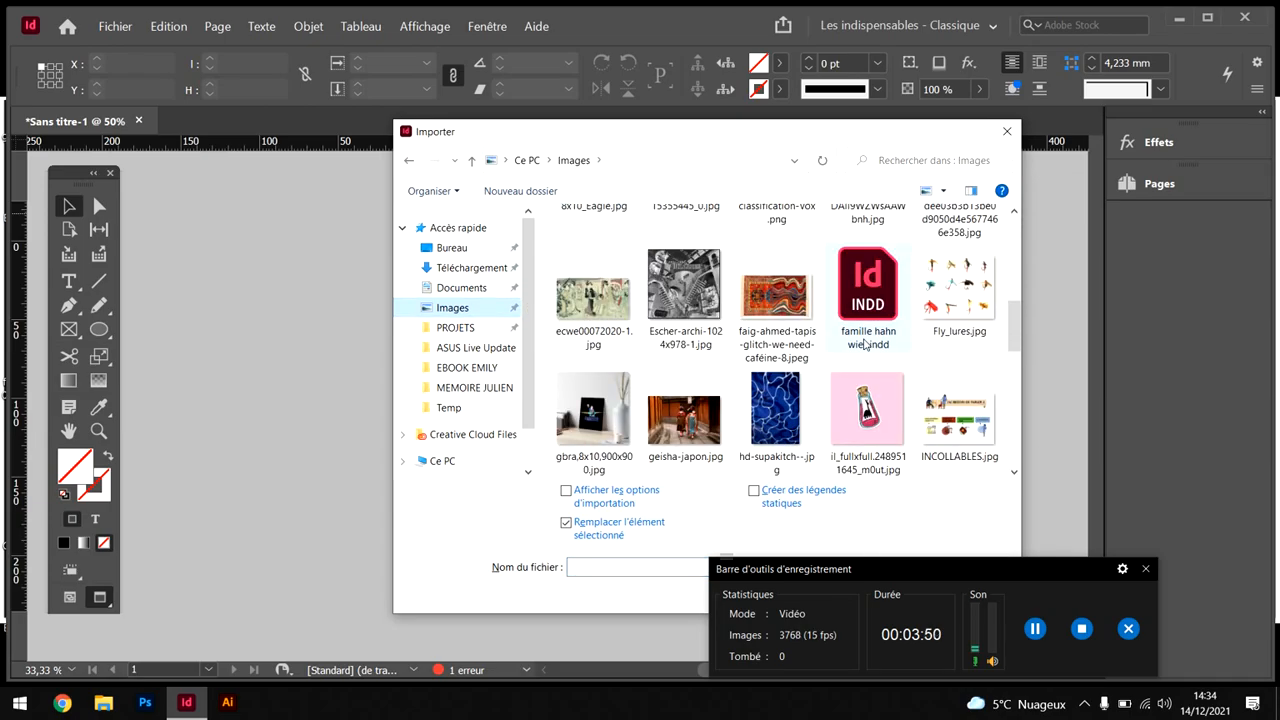
drag(1019, 326, 1014, 289)
double_click(955, 278)
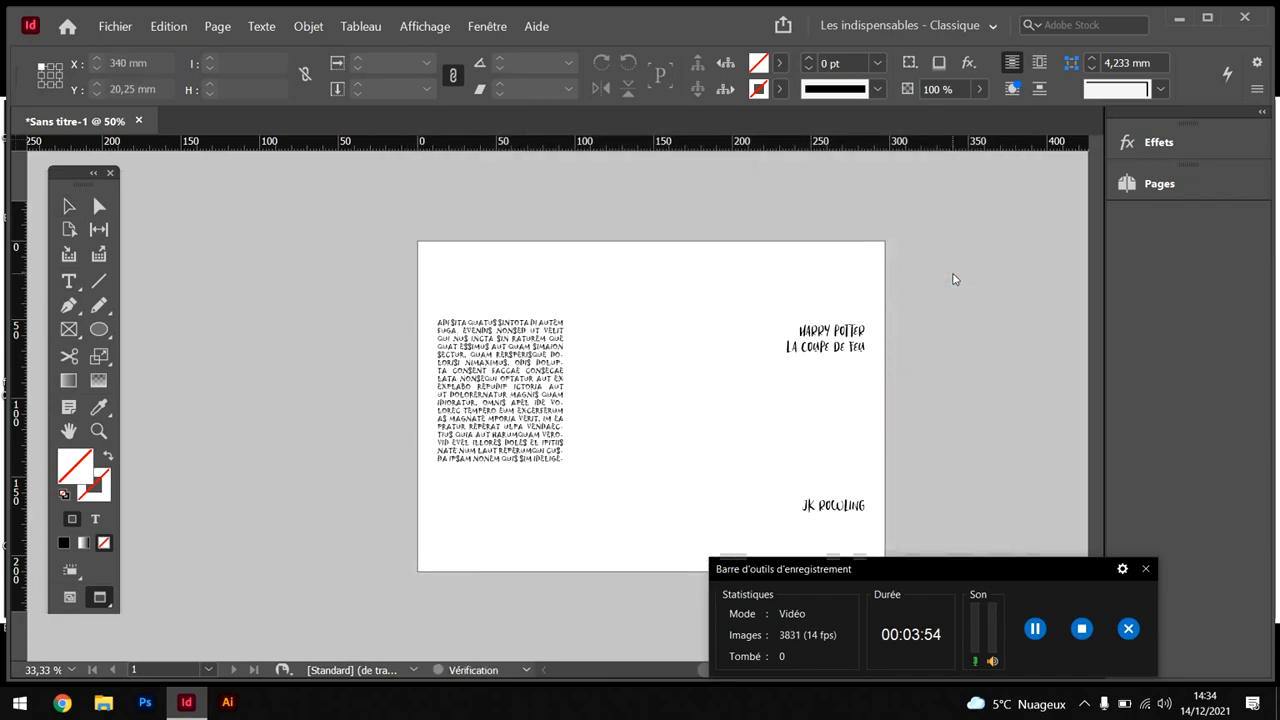
click(601, 243)
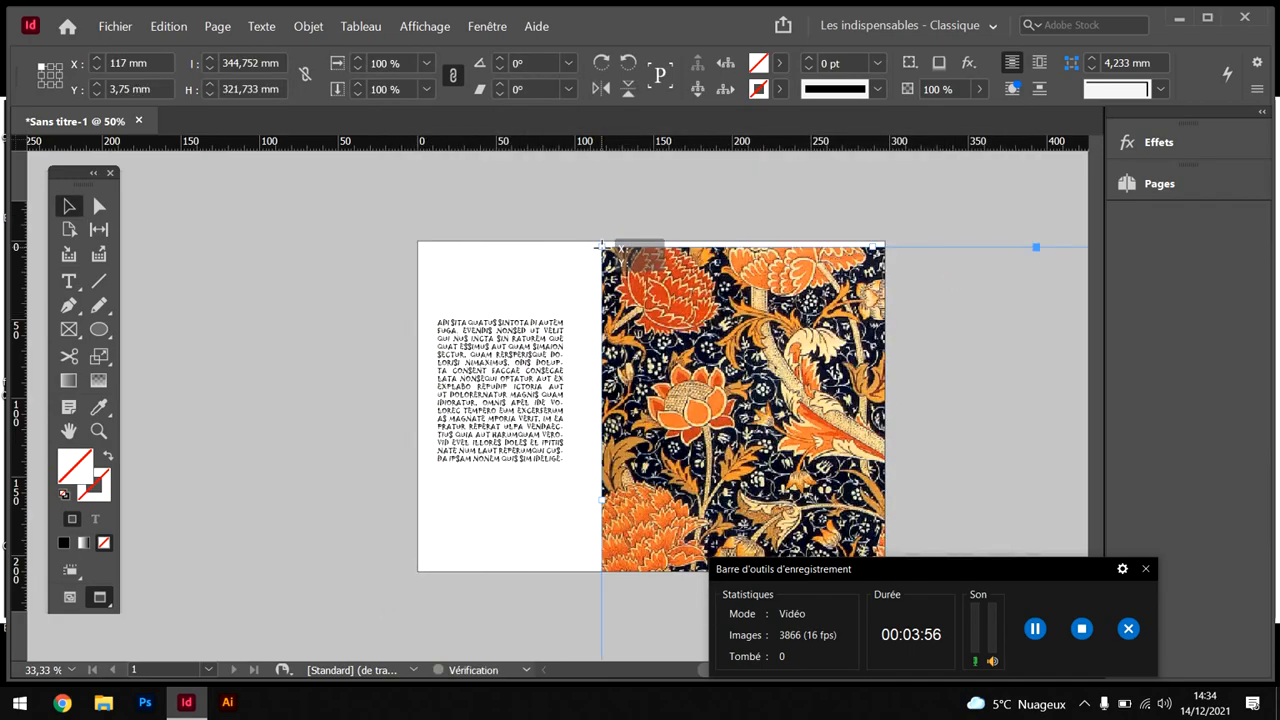
Scale the floral image down proportionally with its frame to about 190 × 177 mm
key(ctrl+minus)
key(ctrl+minus)
key(ctrl+minus)
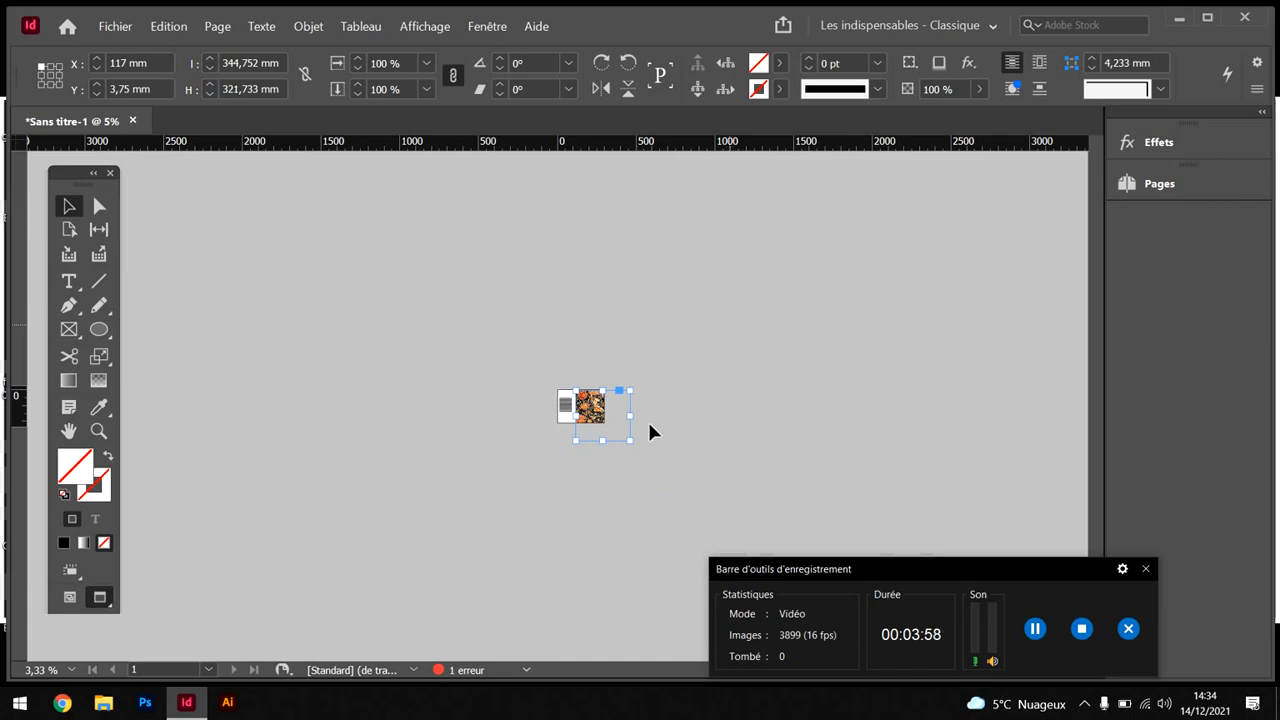
key(ctrl+plus)
key(ctrl+plus)
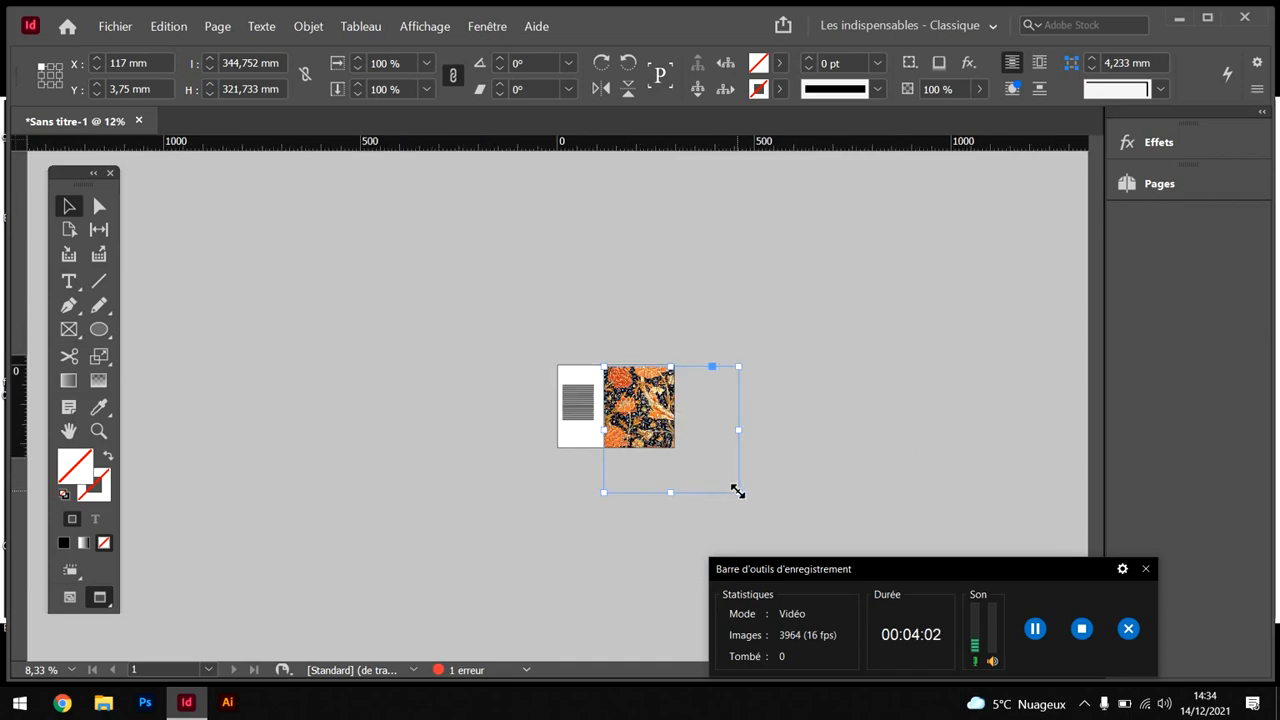
drag(737, 491, 669, 440)
key(ctrl+plus)
key(ctrl+plus)
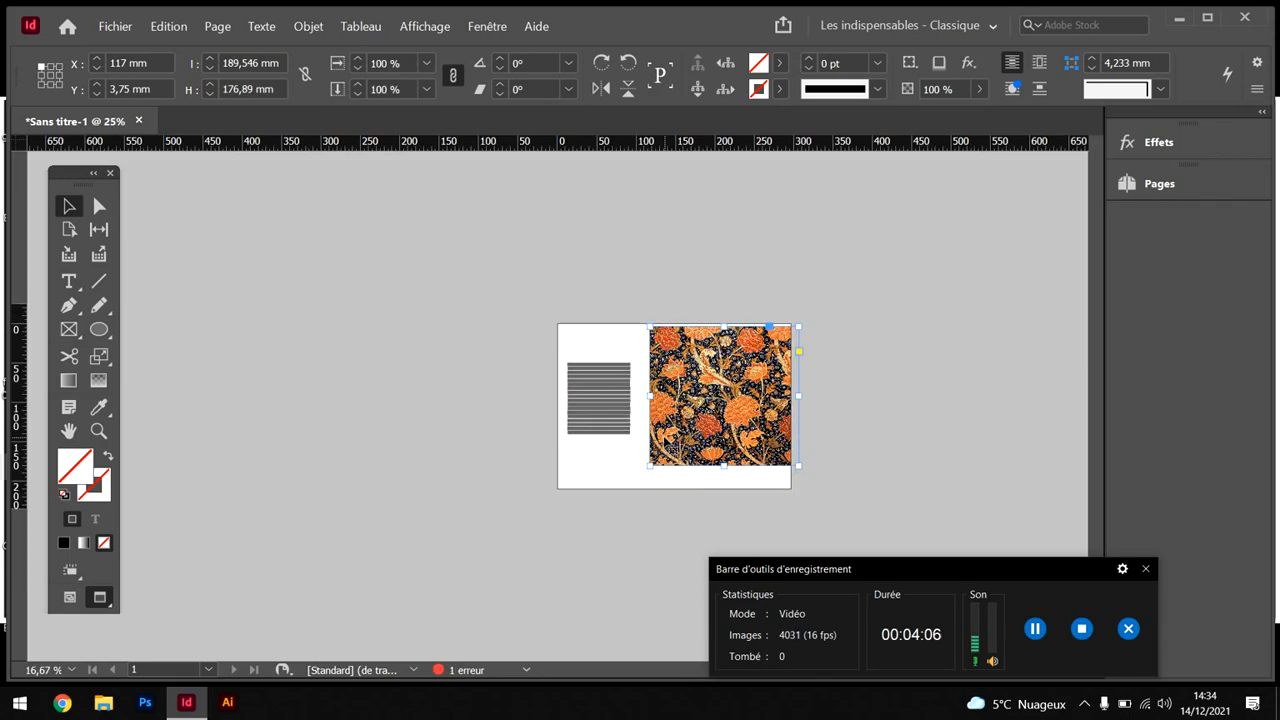
Move the floral image left and down to about X 102 mm, Y 15.6 mm, clear of the page's right edge
click(549, 370)
click(352, 292)
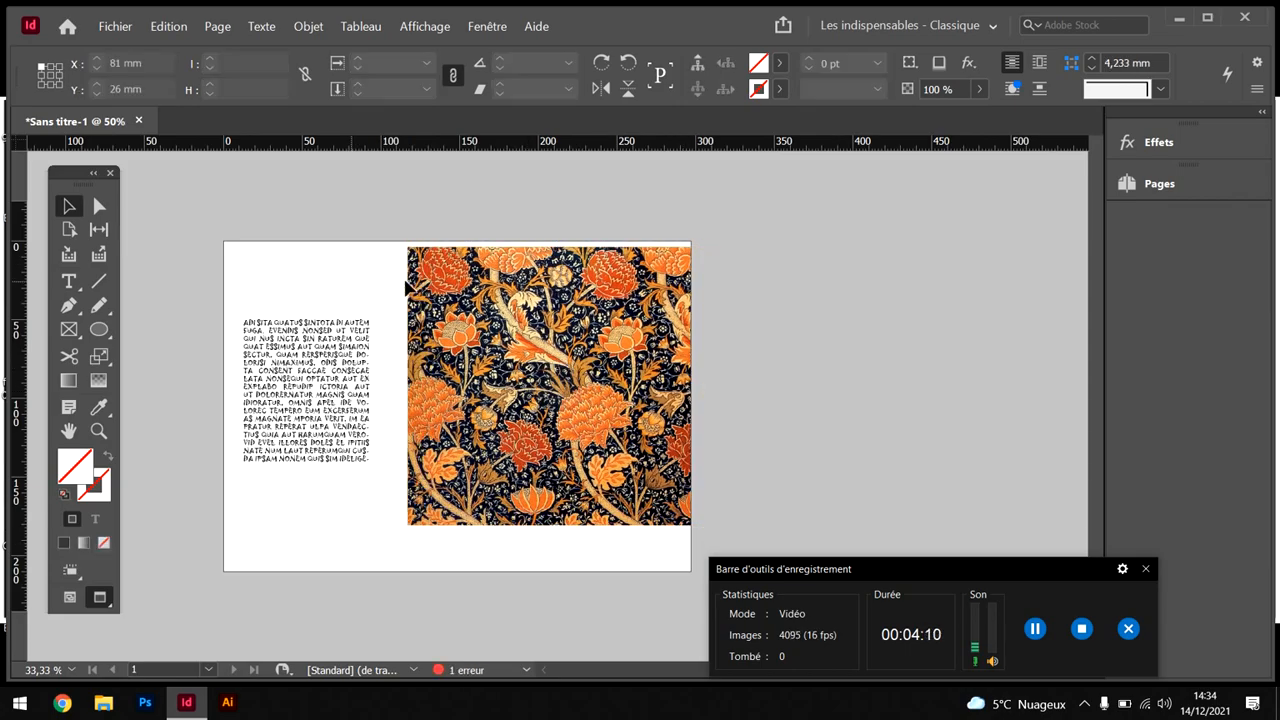
drag(440, 280, 418, 301)
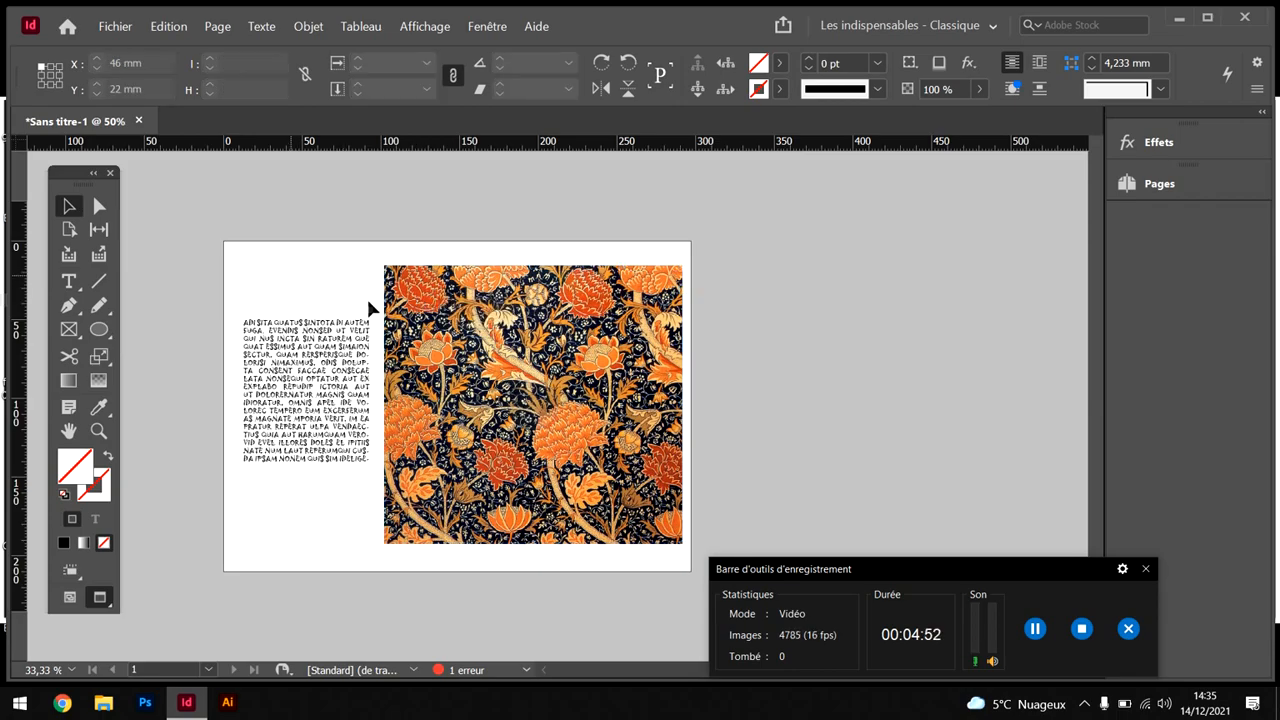
Enlarge the floral image proportionally to about 337 × 315 mm and center it horizontally so that it covers the whole page
scroll(415, 328, up, 2)
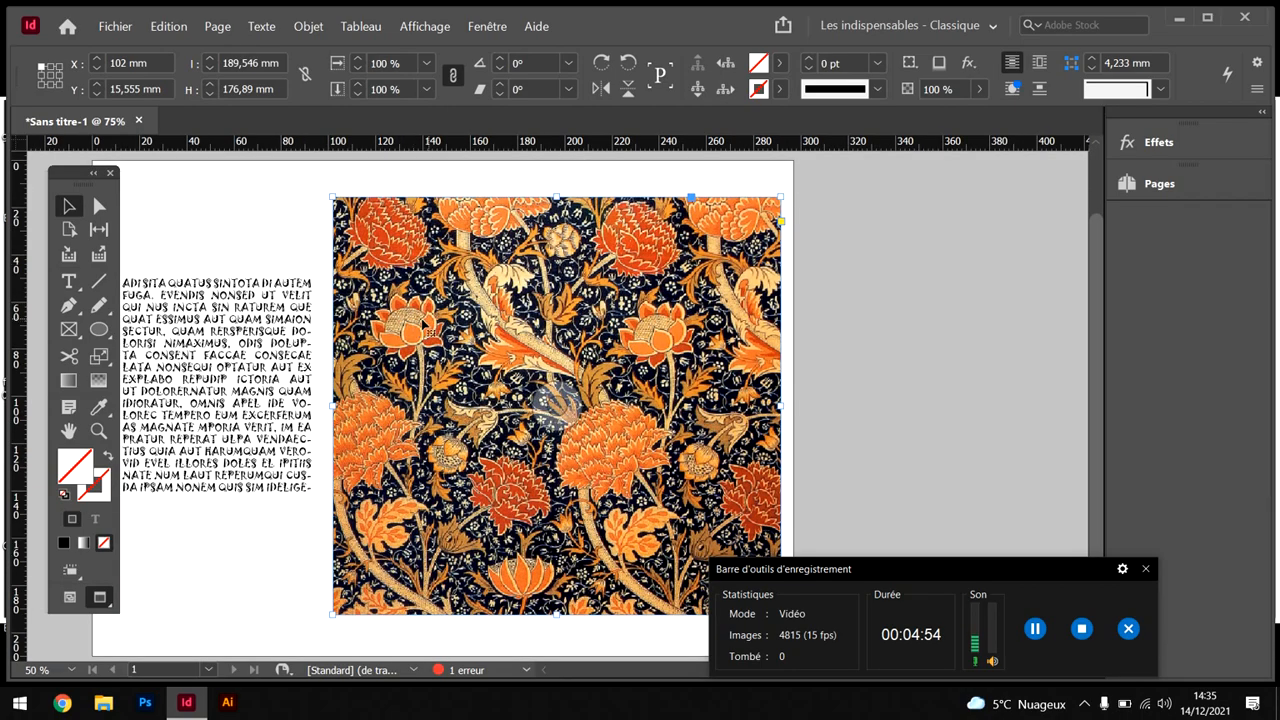
scroll(500, 323, down, 4)
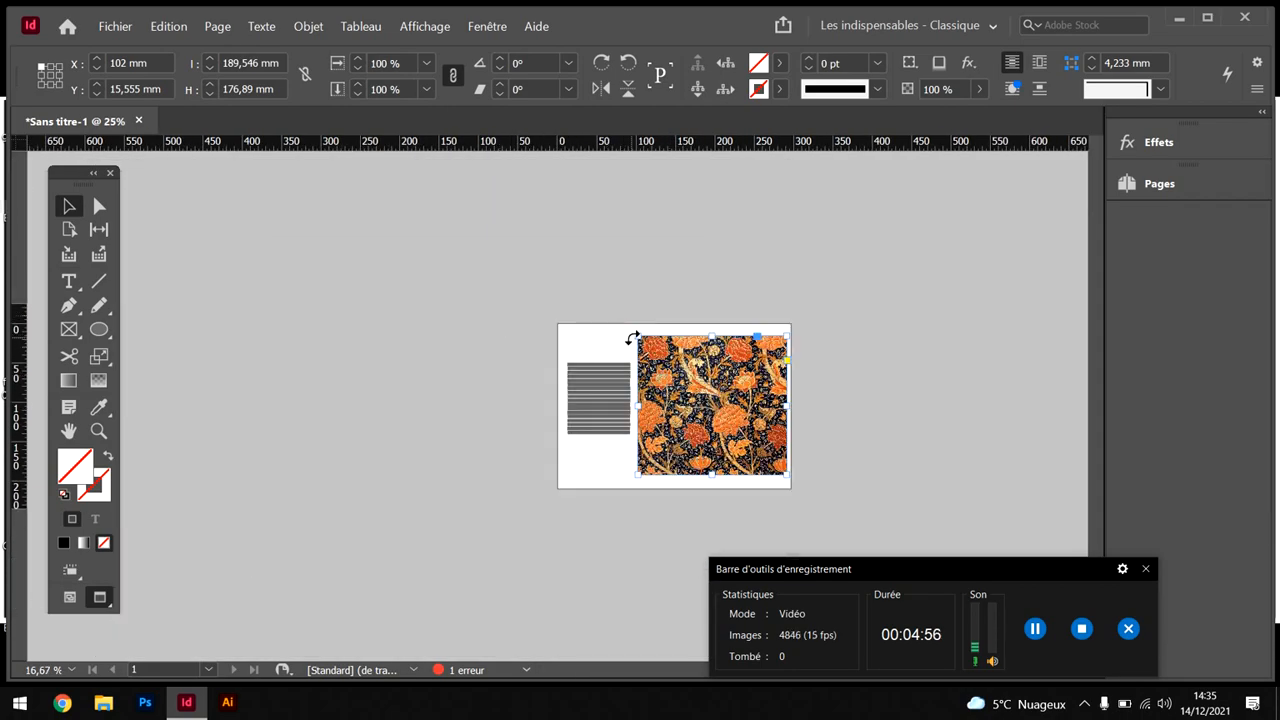
drag(637, 337, 518, 295)
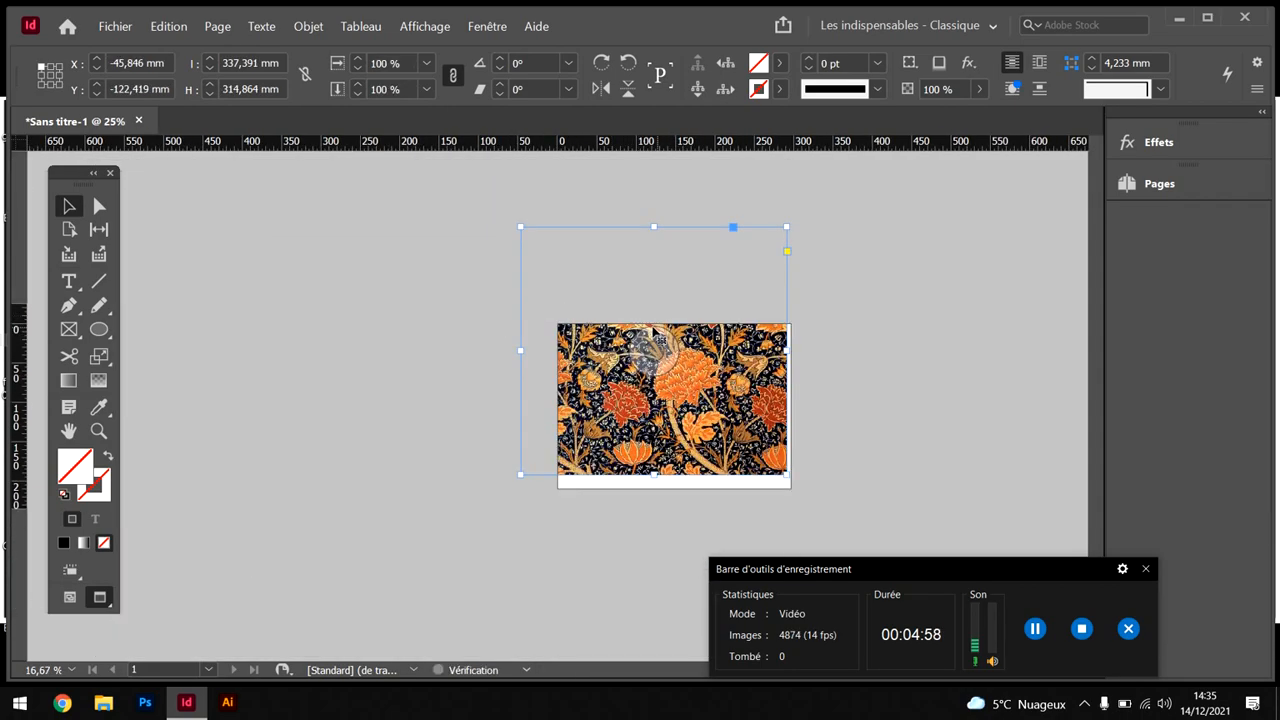
drag(719, 355, 742, 398)
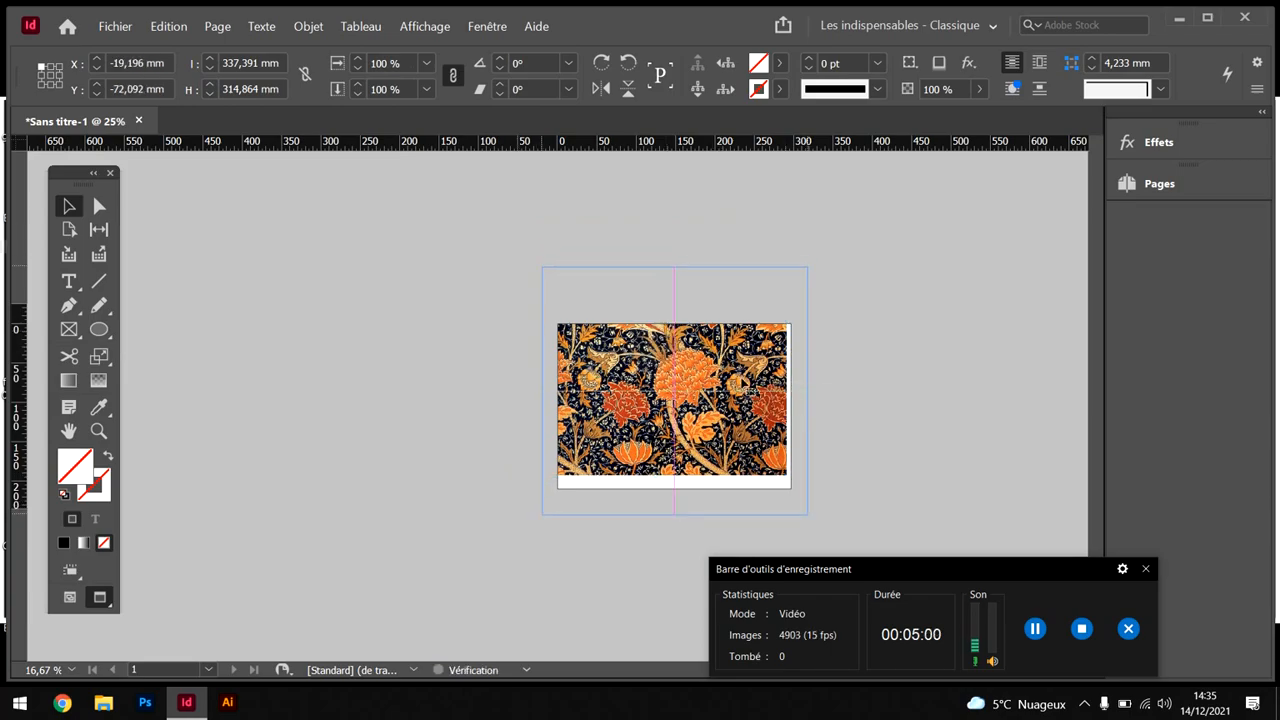
key(ctrl+=)
key(ctrl+=)
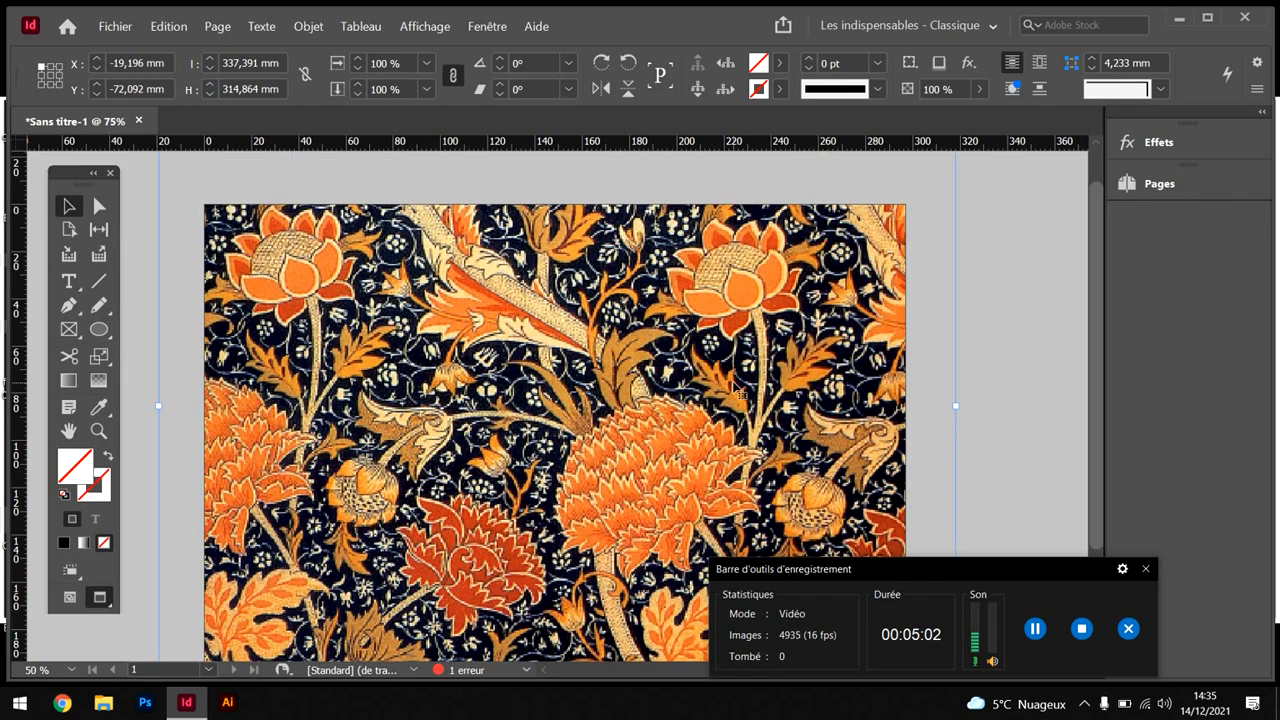
Send the floral image to the back, behind all the text frames, and deselect it
right_click(735, 386)
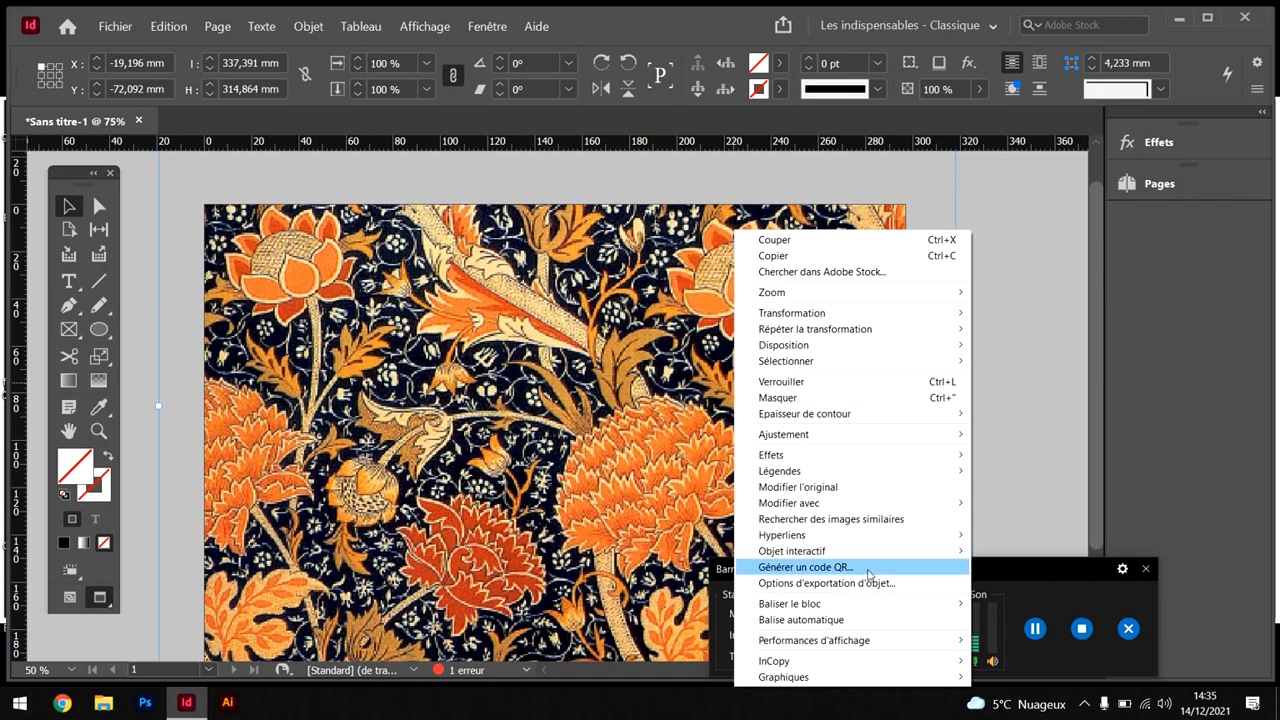
mouse_move(860, 345)
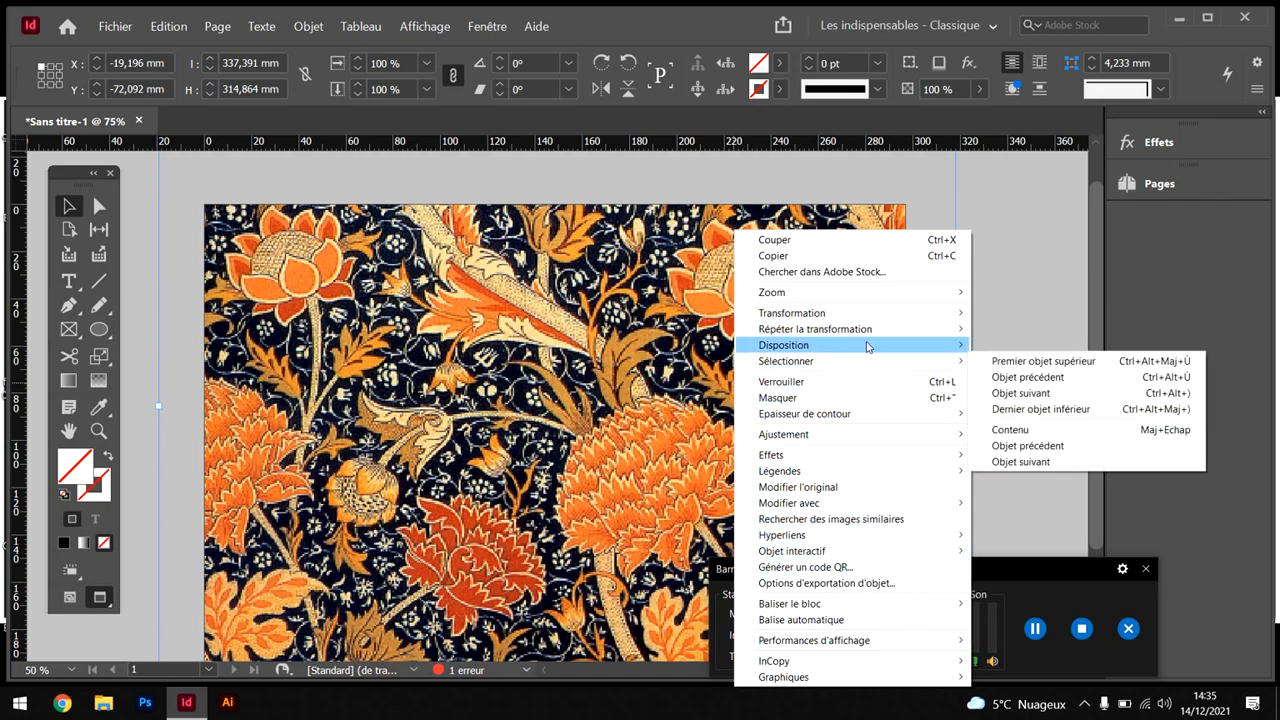
click(1016, 363)
click(979, 415)
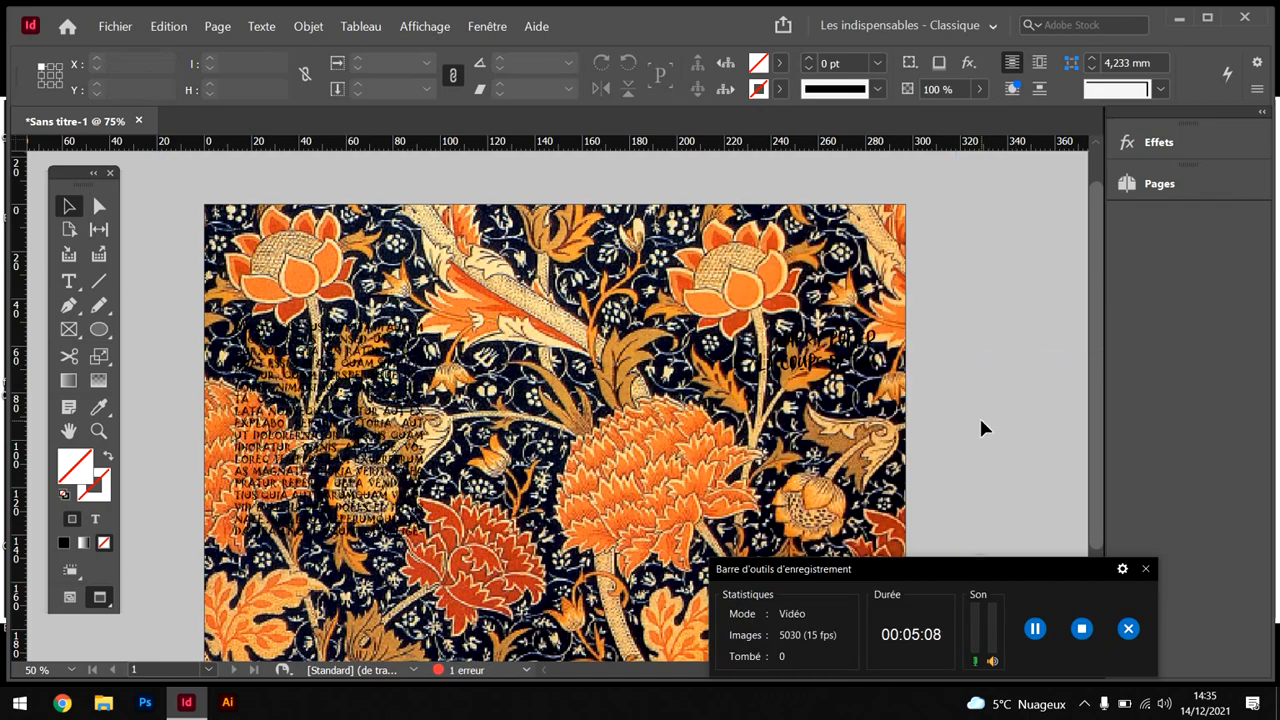
key(ctrl+minus)
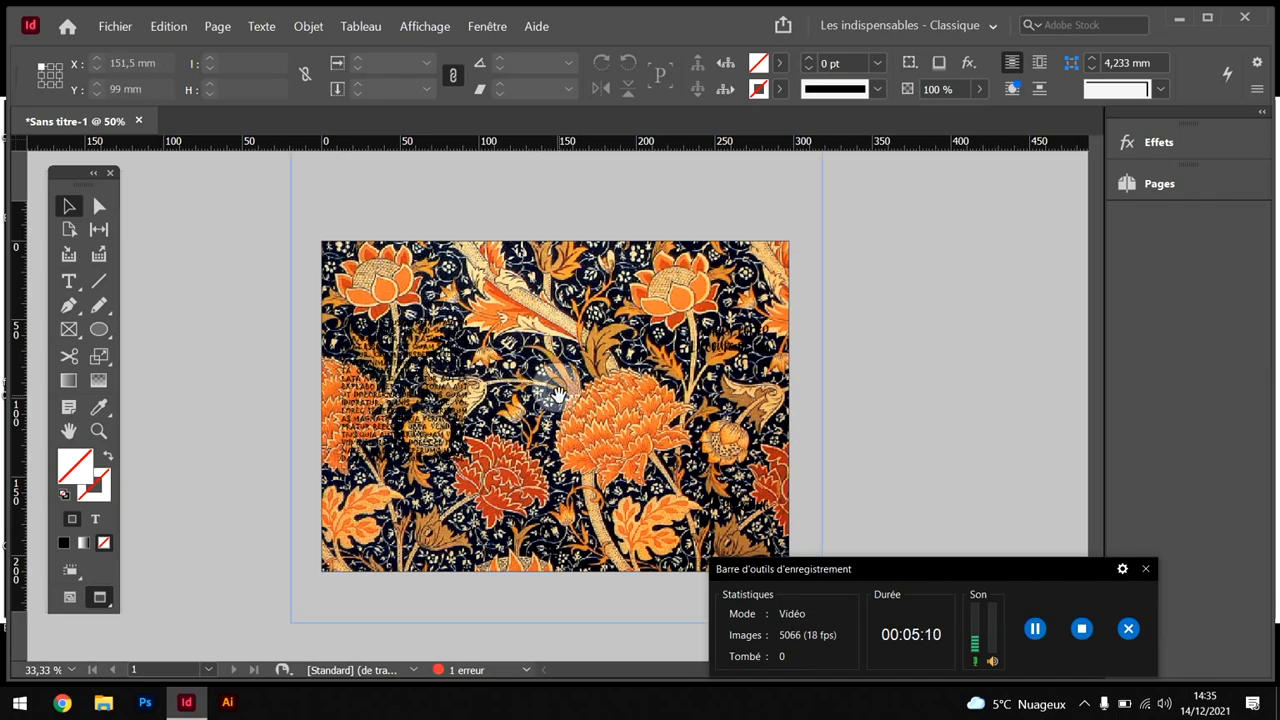
Draw a rectangular frame about 96 × 118 mm over the body text and fill it with pale yellow
click(69, 330)
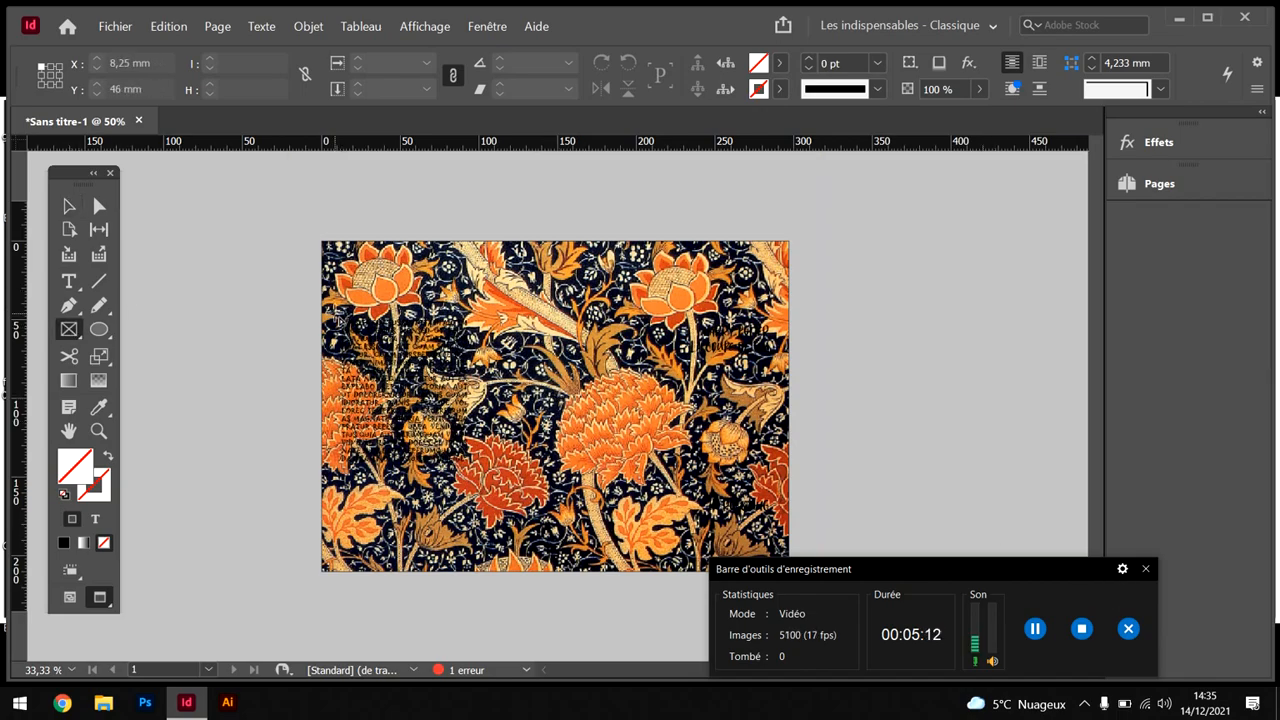
drag(338, 310, 486, 492)
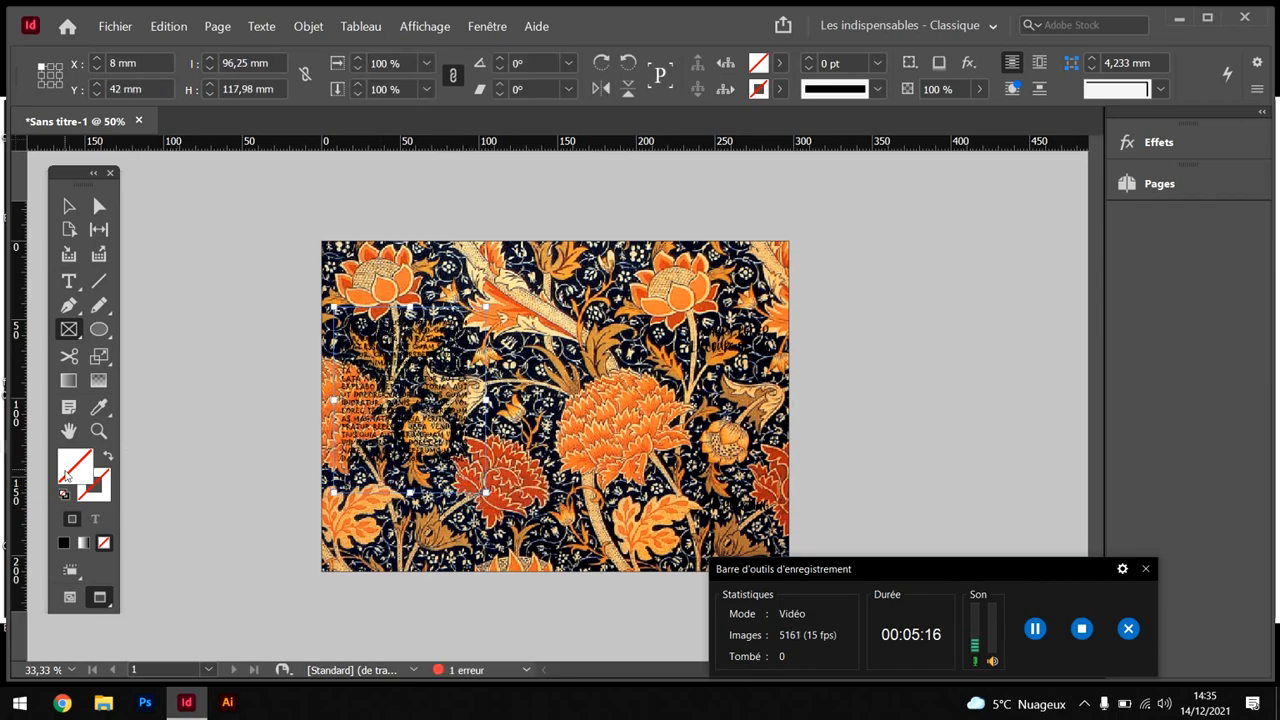
double_click(66, 476)
drag(822, 252, 940, 240)
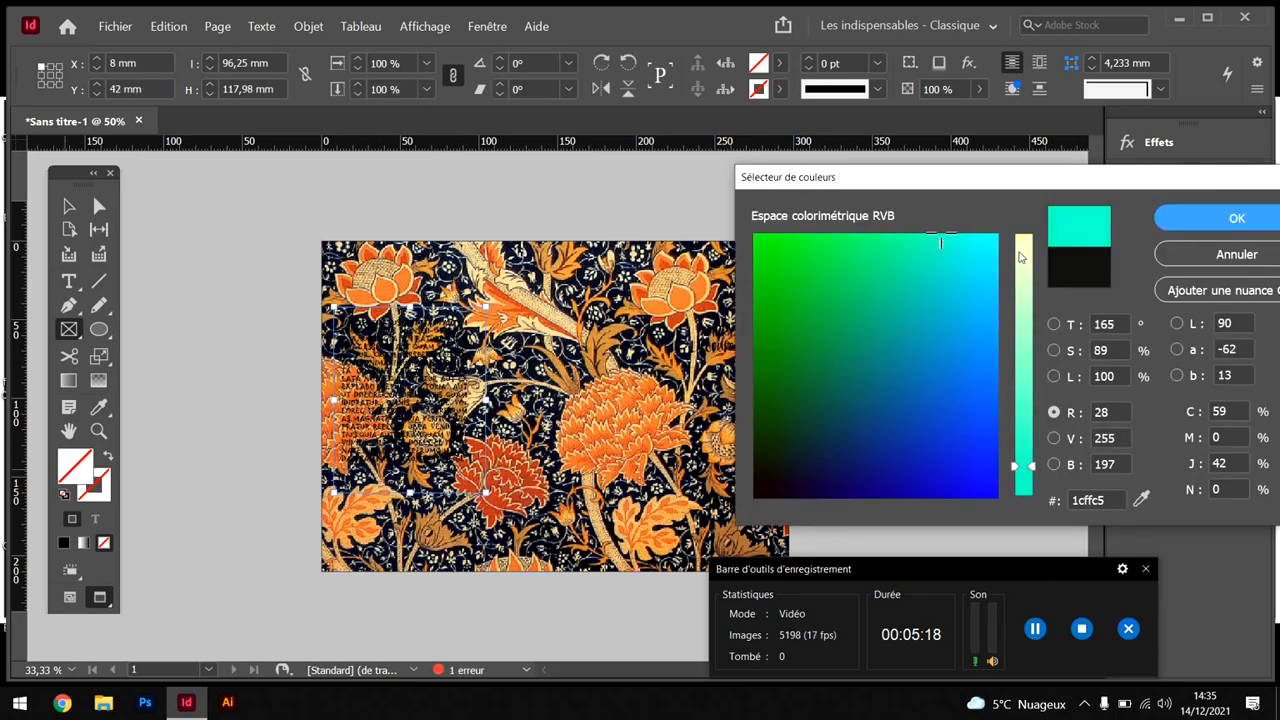
click(1019, 258)
click(1237, 218)
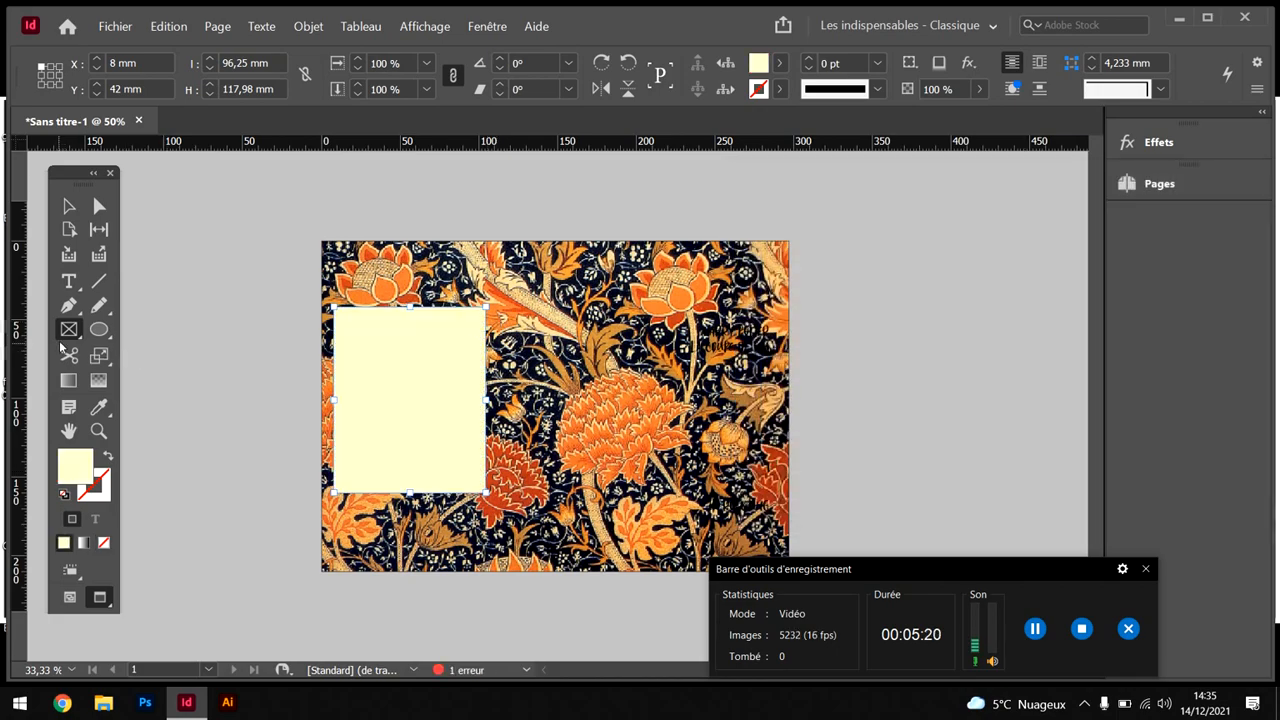
key(ctrl+equal)
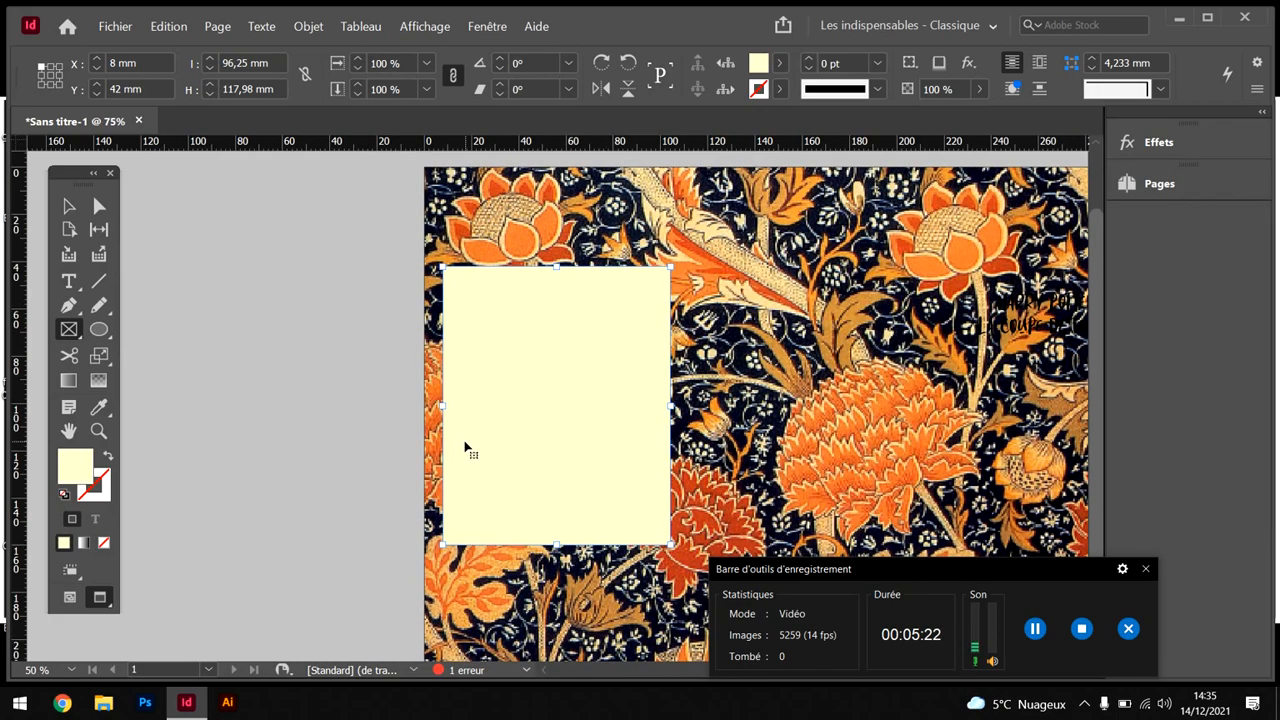
Rearrange the stacking order so the pale yellow frame sits behind the body text and the floral image lies behind both
right_click(508, 331)
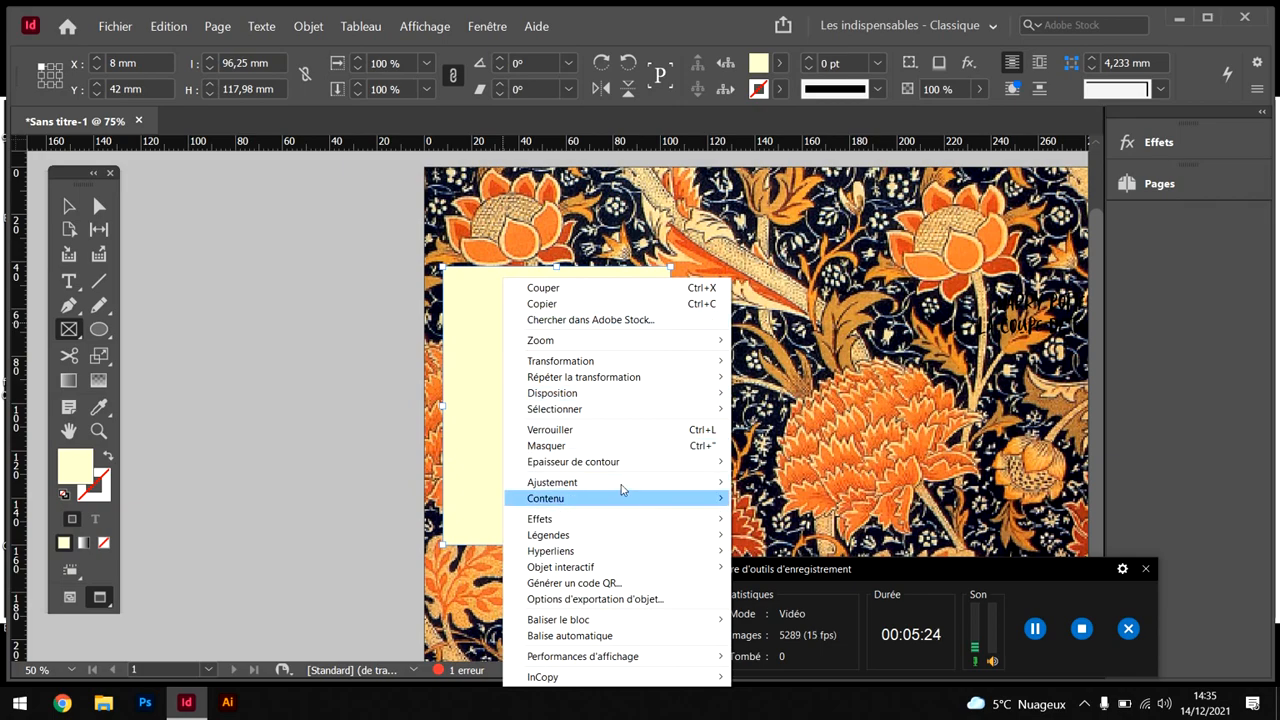
mouse_move(631, 397)
click(778, 409)
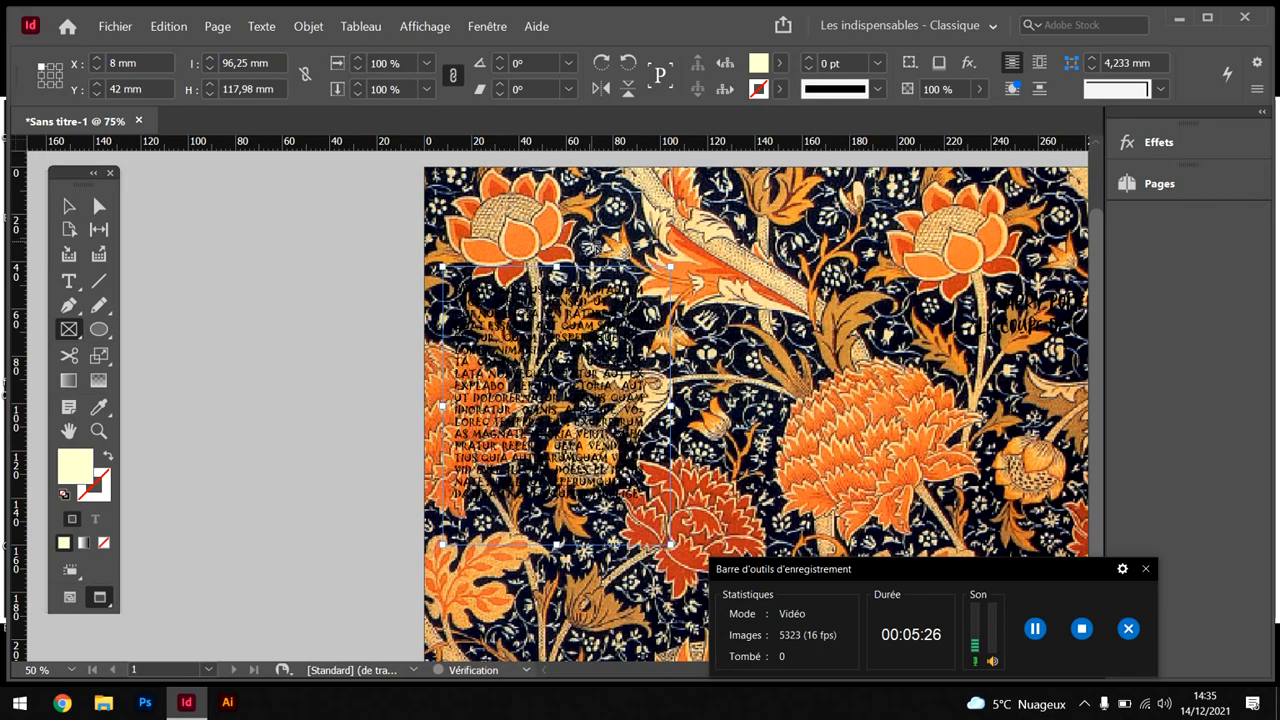
click(604, 320)
click(734, 361)
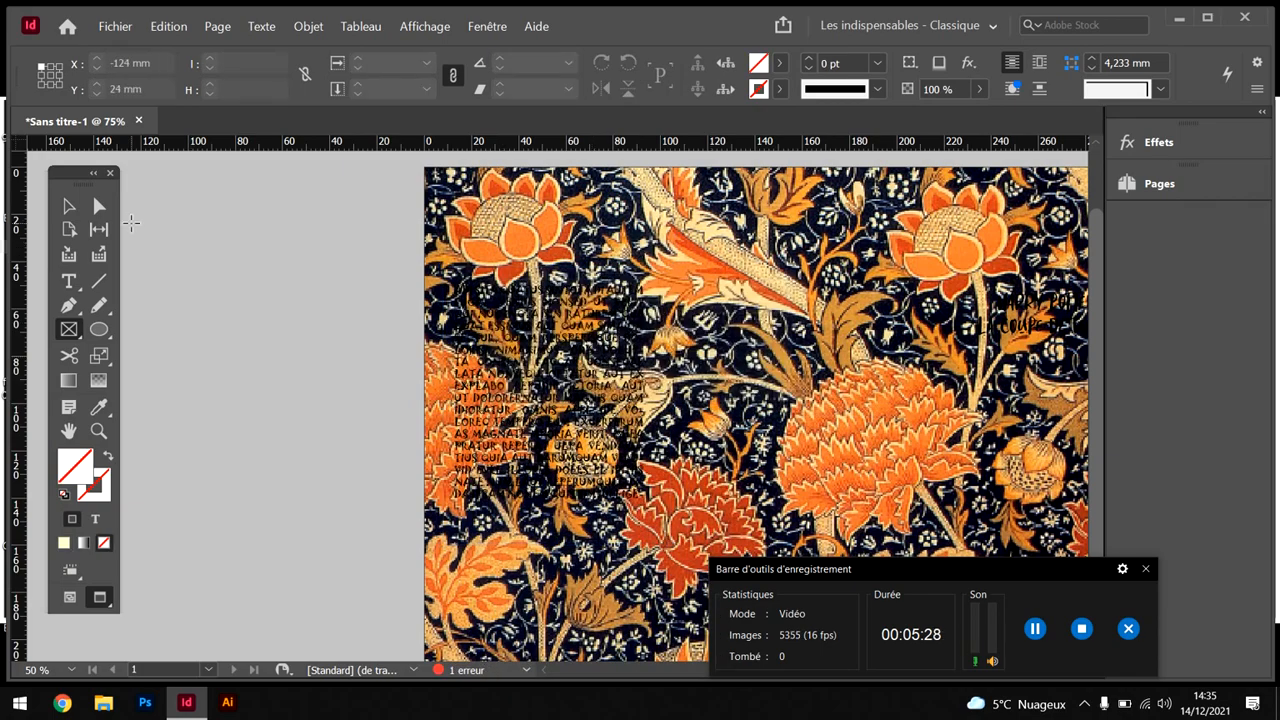
key(v)
click(469, 236)
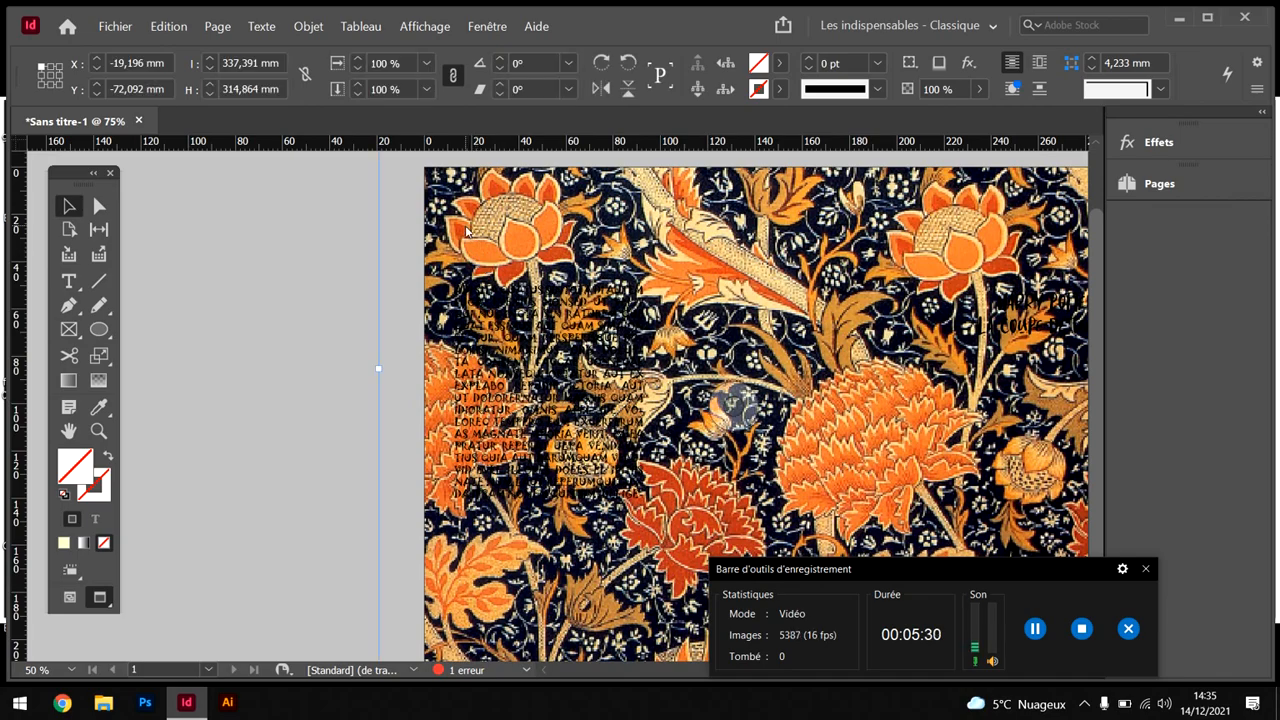
right_click(466, 228)
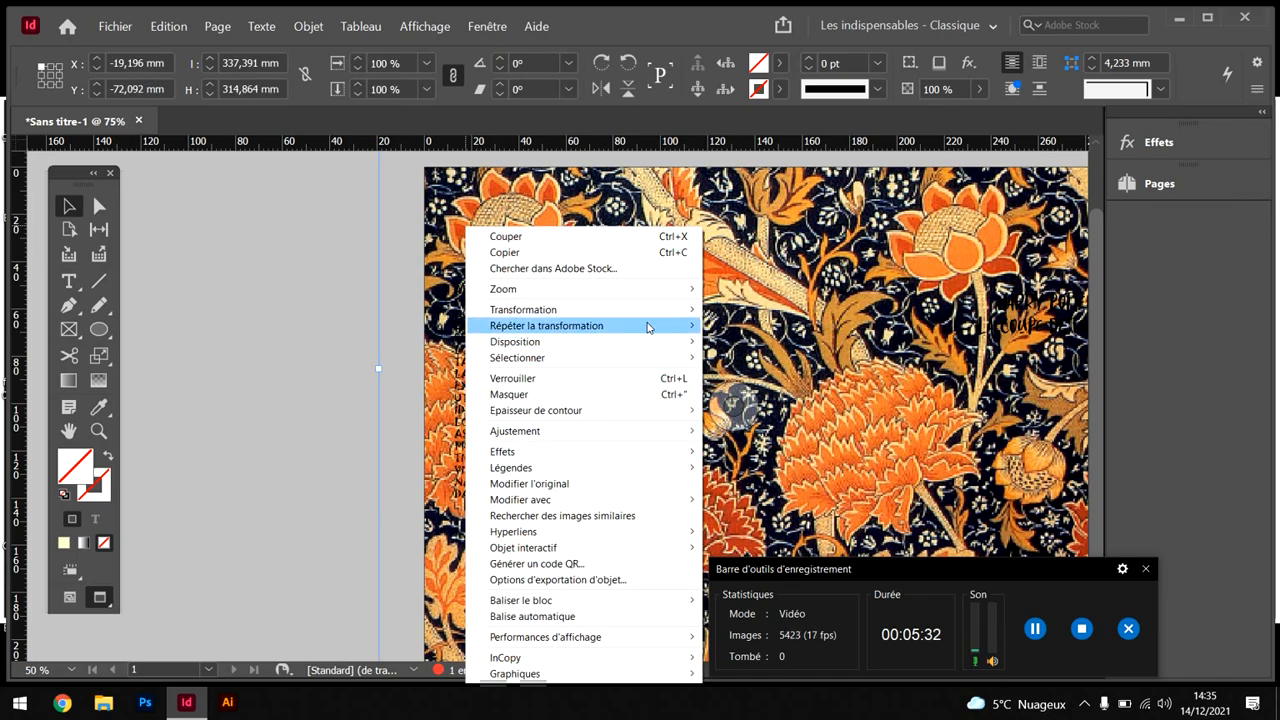
mouse_move(654, 343)
click(750, 390)
click(296, 344)
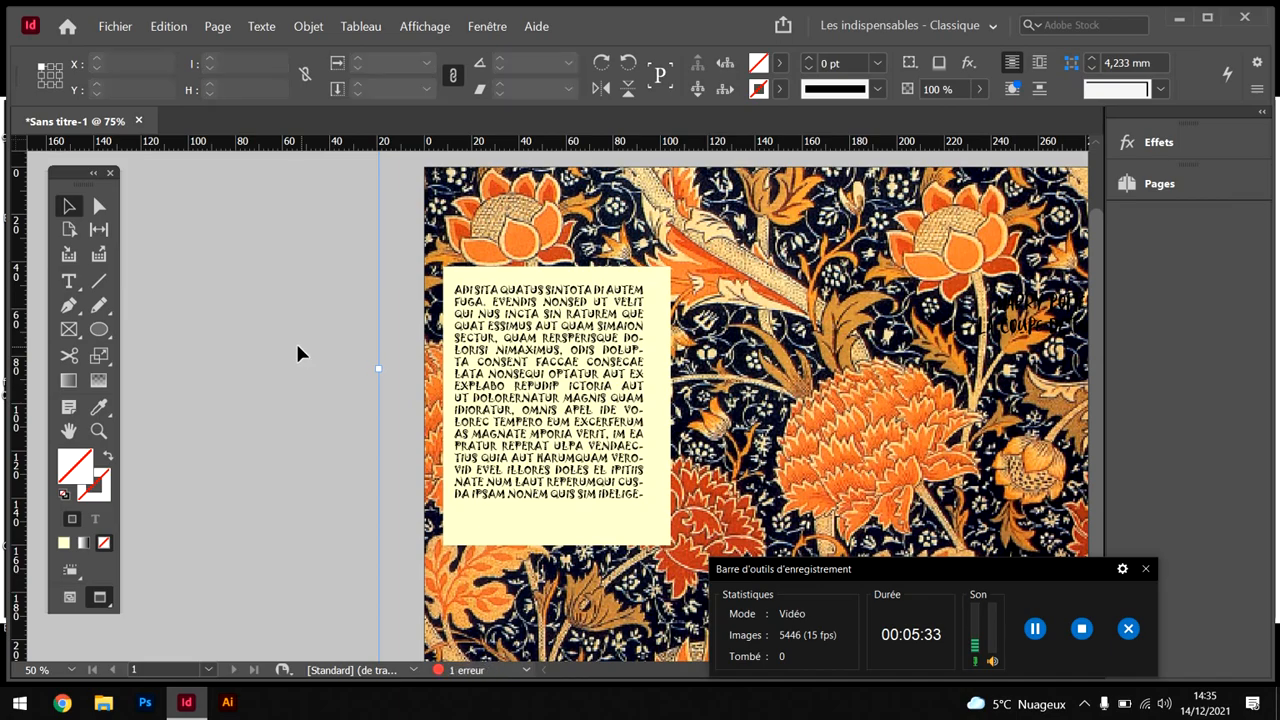
Nudge the pale yellow frame up and left to X 5.5 mm, Y 39.5 mm behind the body text
click(562, 536)
key(shift+Up)
key(shift+Left)
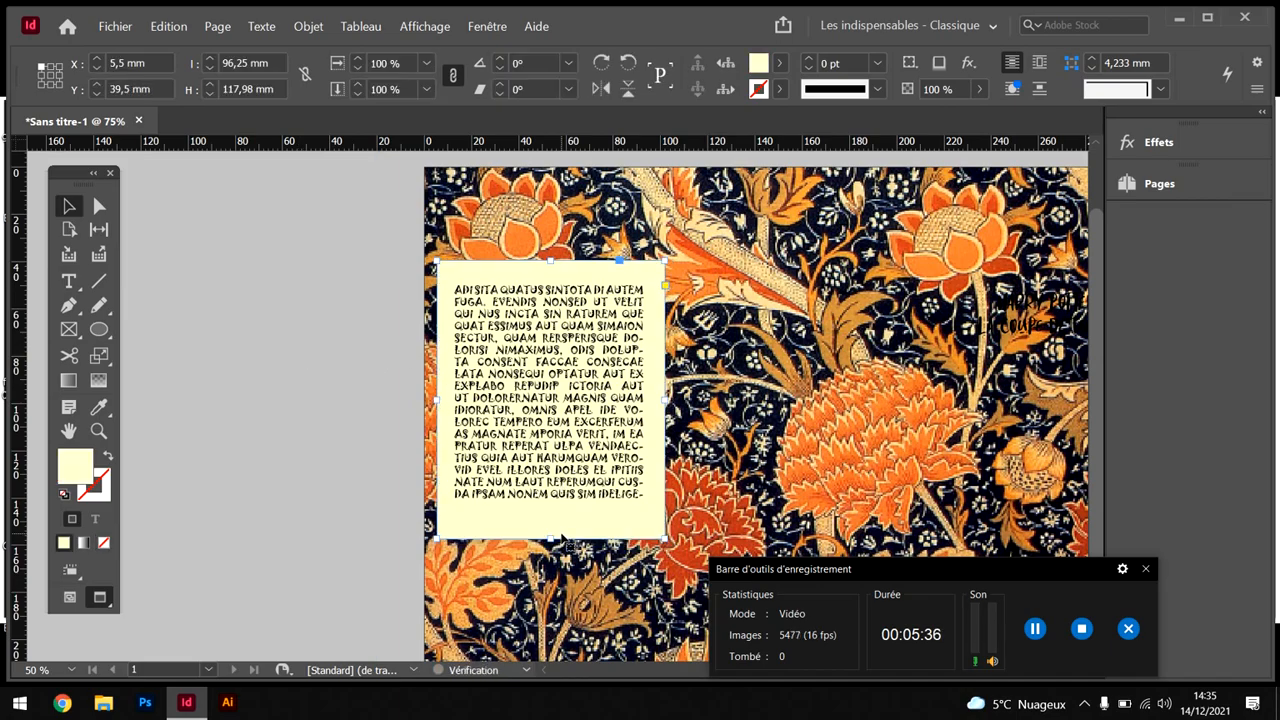
Paste a copy of the pale yellow frame and move it over the title text at about X 204 mm, Y 29 mm
key(ctrl+minus)
key(ctrl+minus)
key(ctrl+minus)
key(ctrl+v)
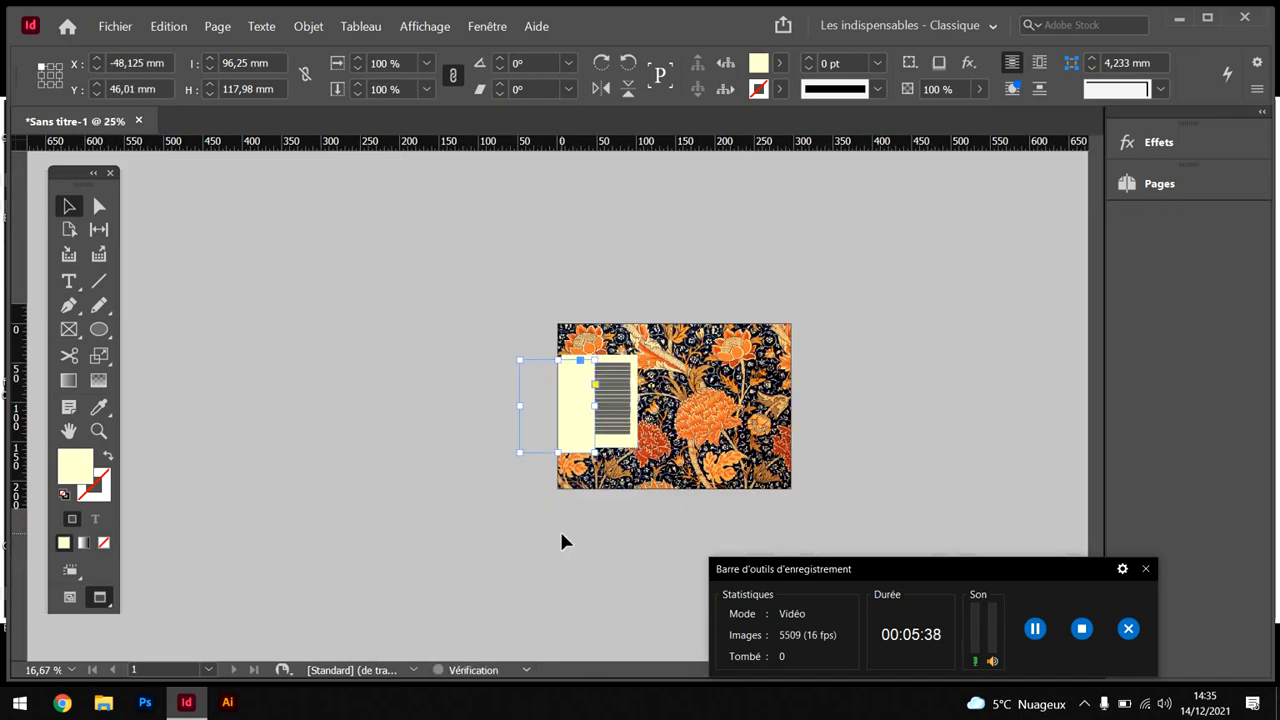
key(ctrl+plus)
key(ctrl+plus)
drag(611, 415, 955, 368)
scroll(958, 369, right, 4)
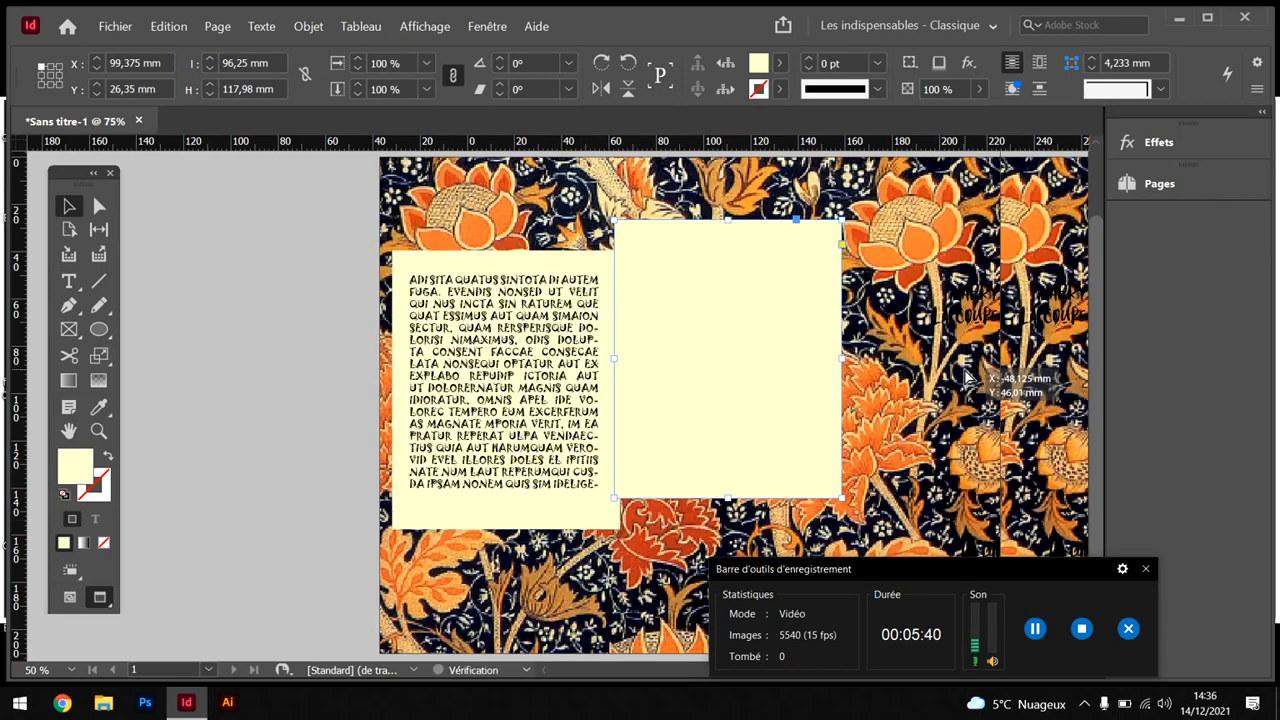
drag(521, 384, 768, 403)
Send the copied yellow frame behind the title text, with the floral image sent to the back beneath it
right_click(770, 402)
mouse_move(916, 402)
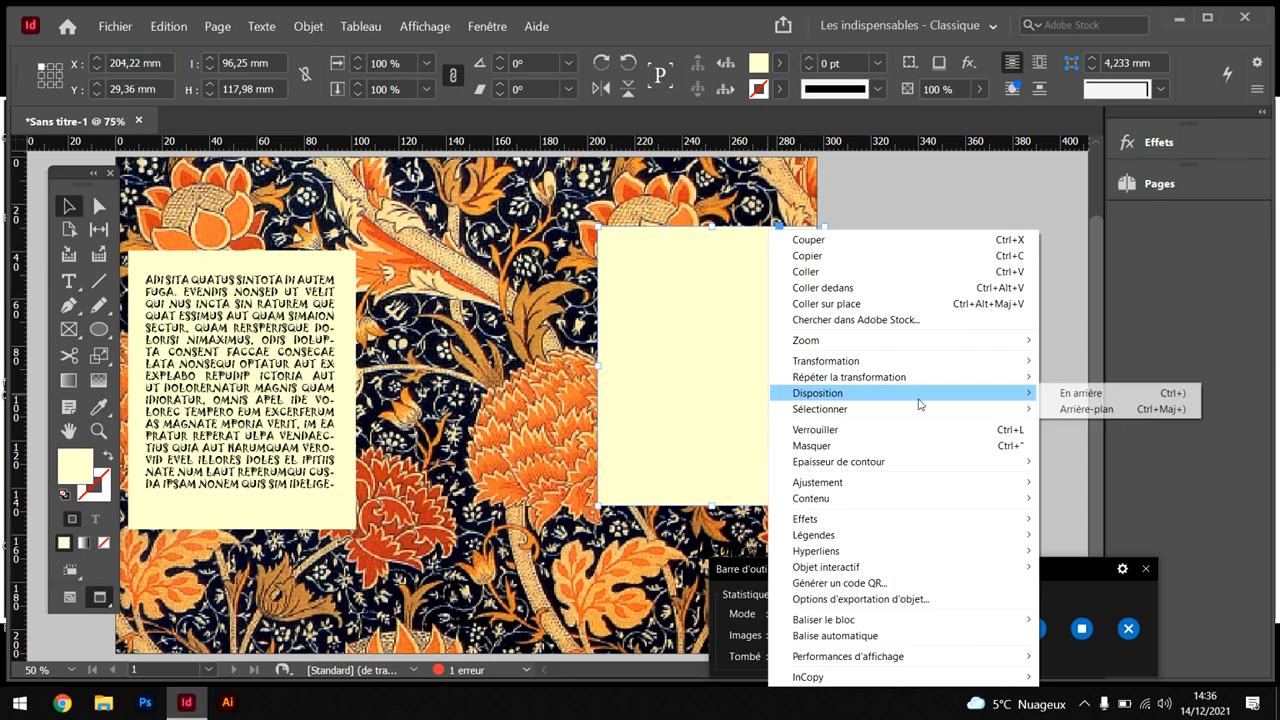
click(1098, 395)
right_click(752, 372)
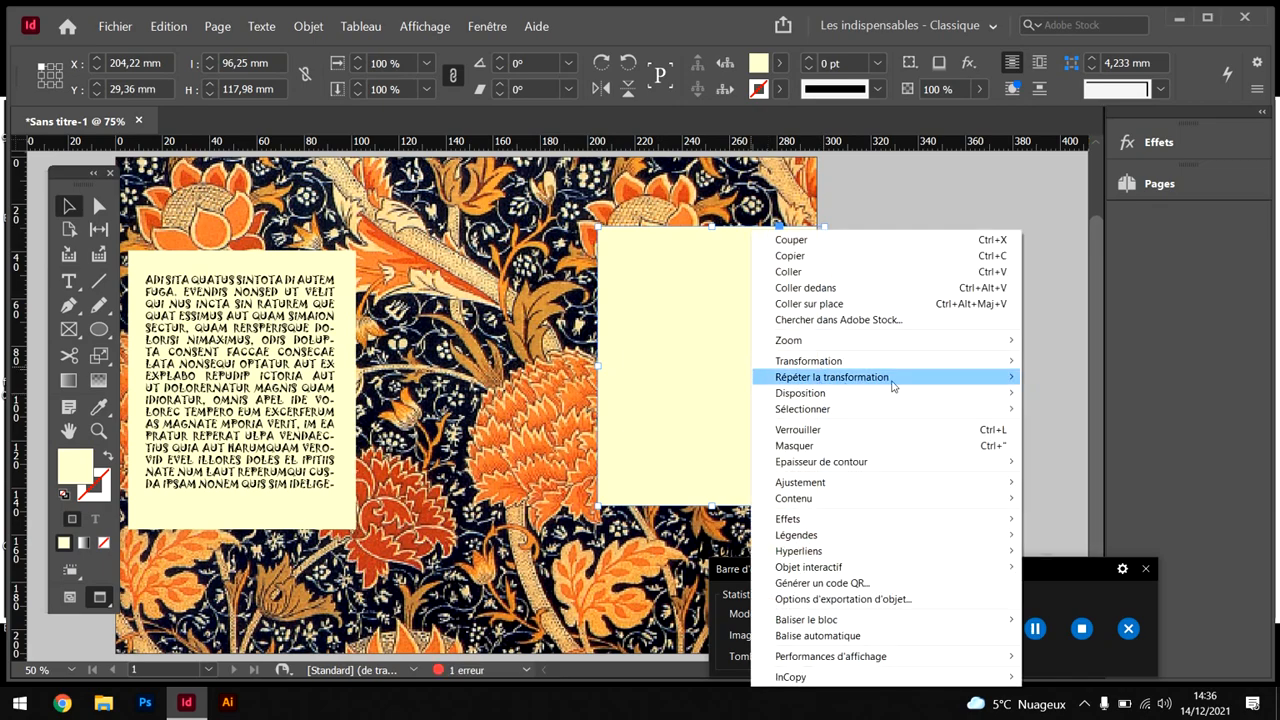
click(1068, 441)
click(821, 188)
right_click(818, 182)
mouse_move(960, 341)
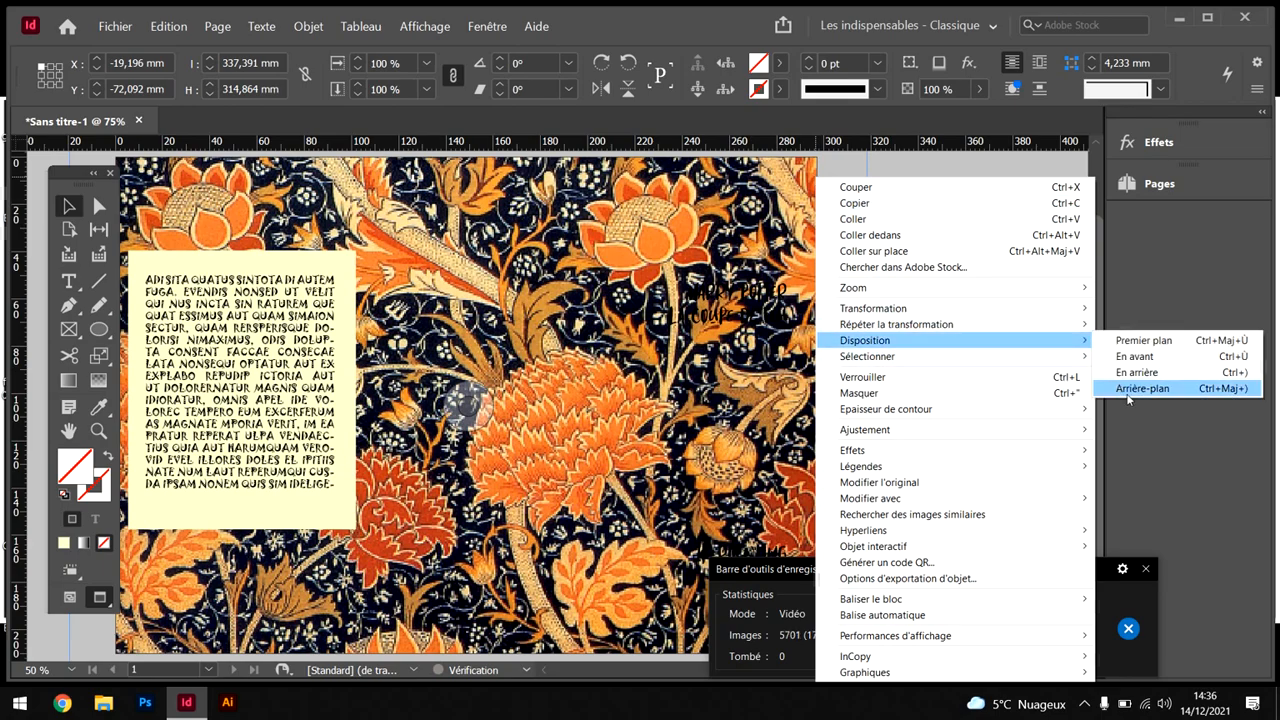
click(1130, 393)
Shrink the title's backing frame to about 90 × 26 mm at X 210 mm, Y 48 mm, closely around the title lines
click(711, 249)
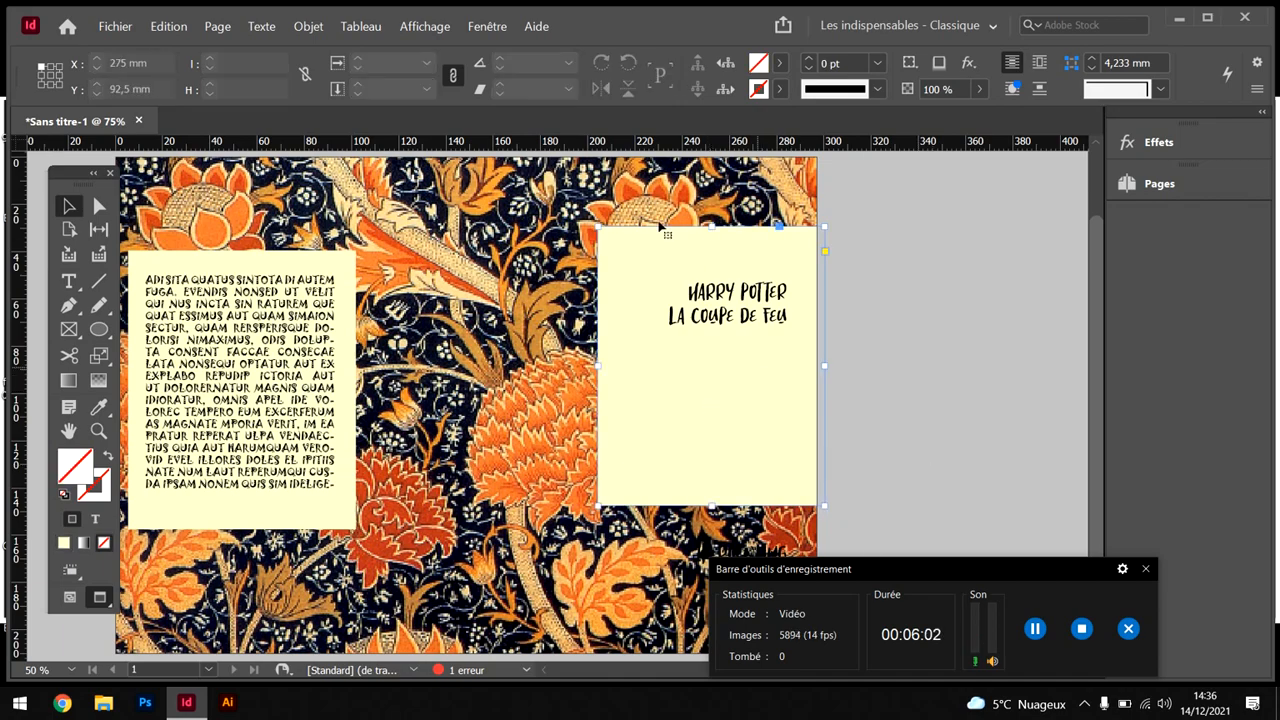
drag(597, 224, 611, 270)
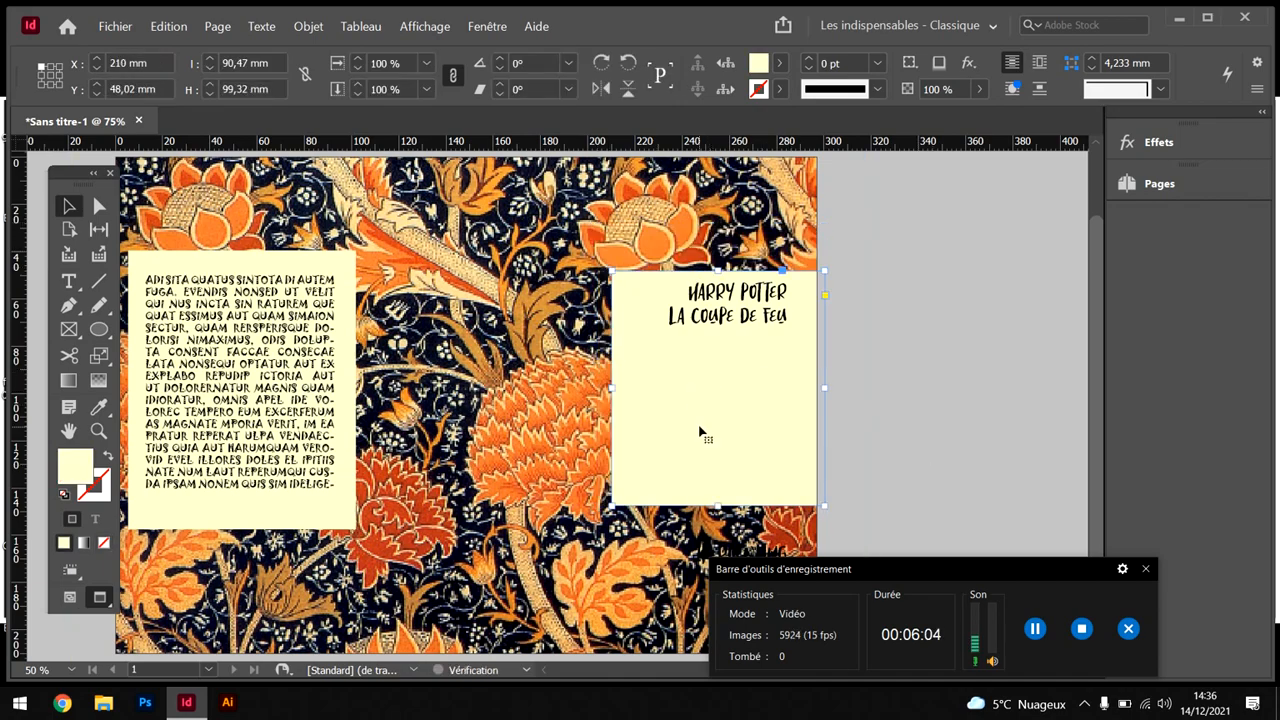
drag(717, 506, 716, 332)
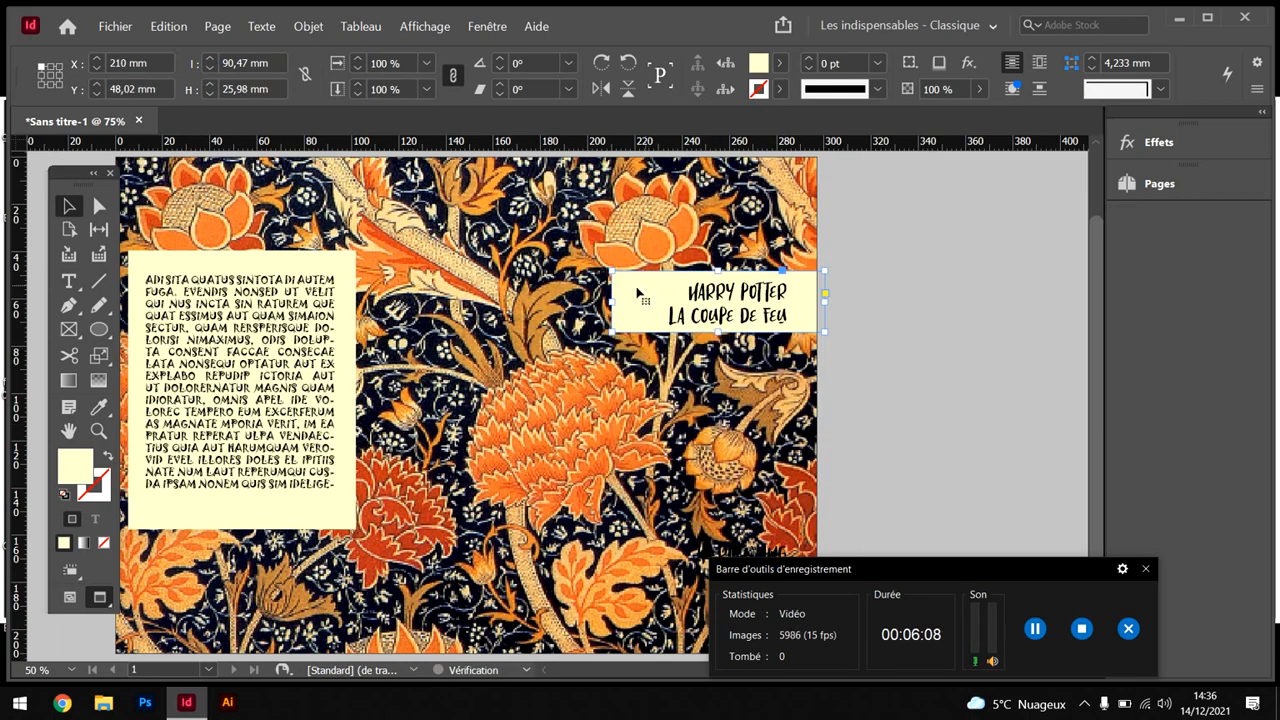
Duplicate the title's backing frame down behind the author name and trim the copy slightly from its upper-left corner
alt+drag(639, 298, 644, 546)
scroll(644, 545, down, 1)
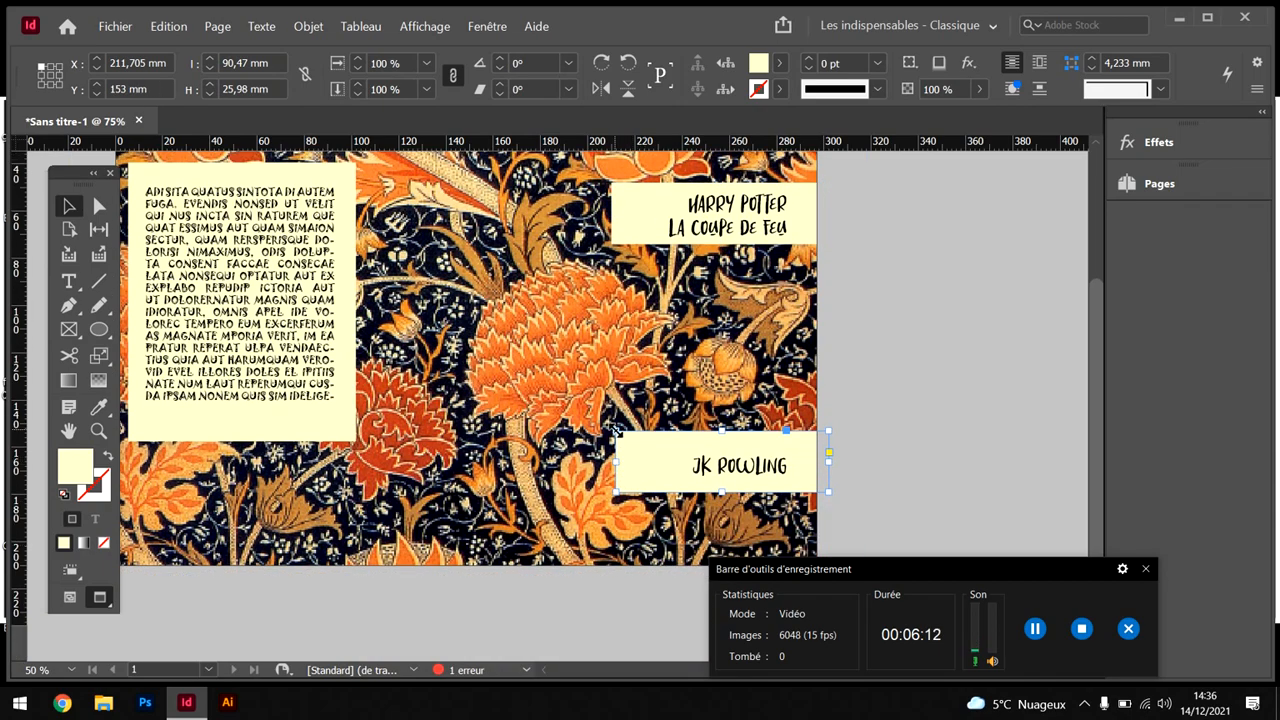
drag(615, 432, 623, 441)
click(590, 390)
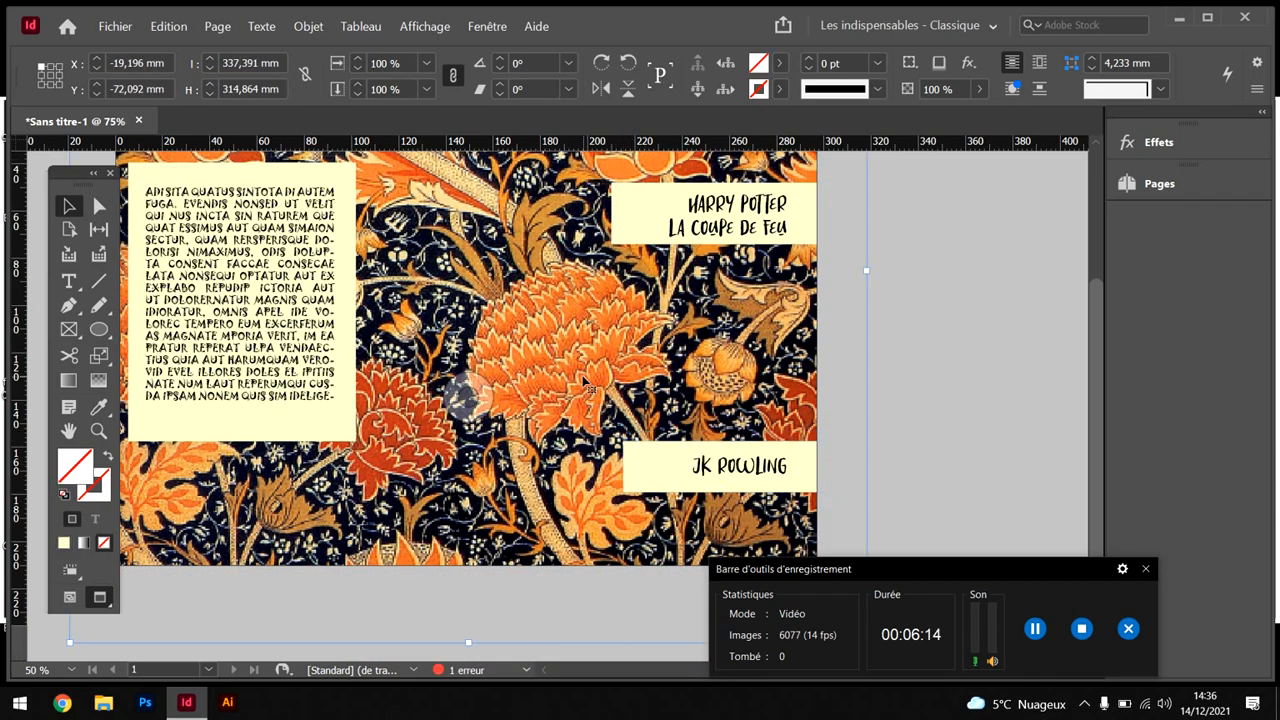
Preview the layout in full-screen presentation mode and return to the editing view
key(shift+w)
drag(1075, 565, 1261, 714)
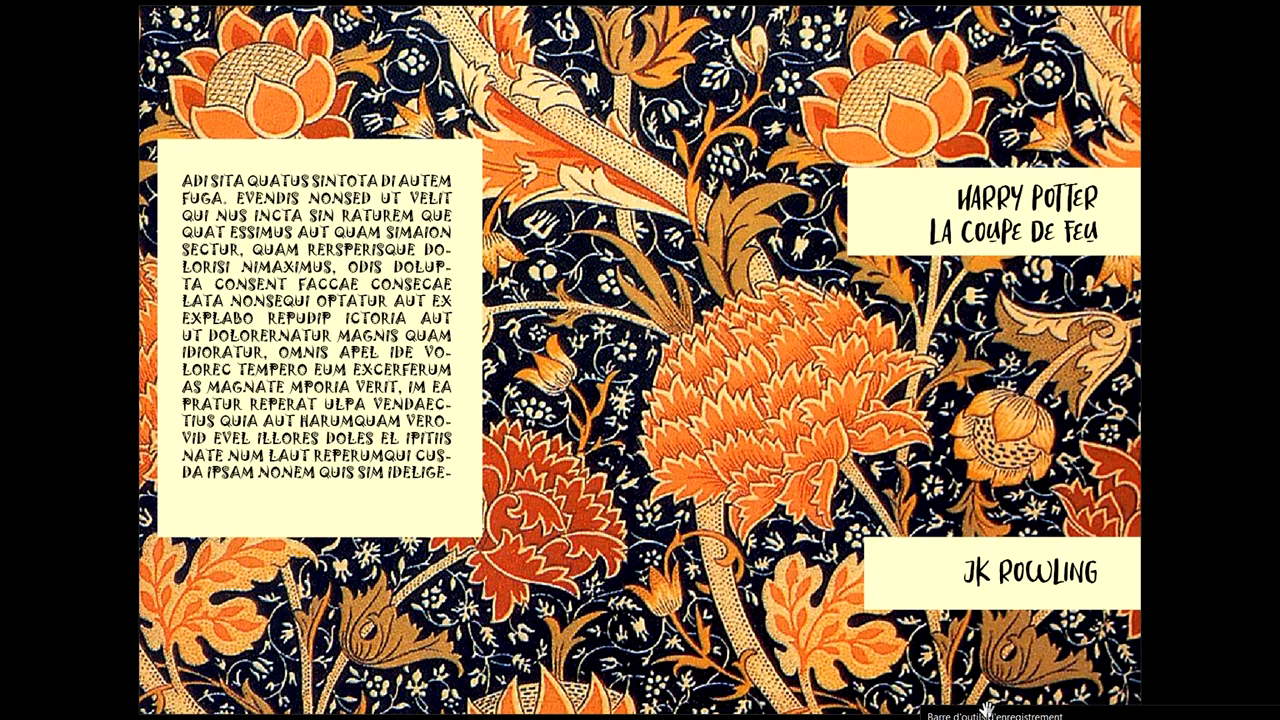
click(1220, 660)
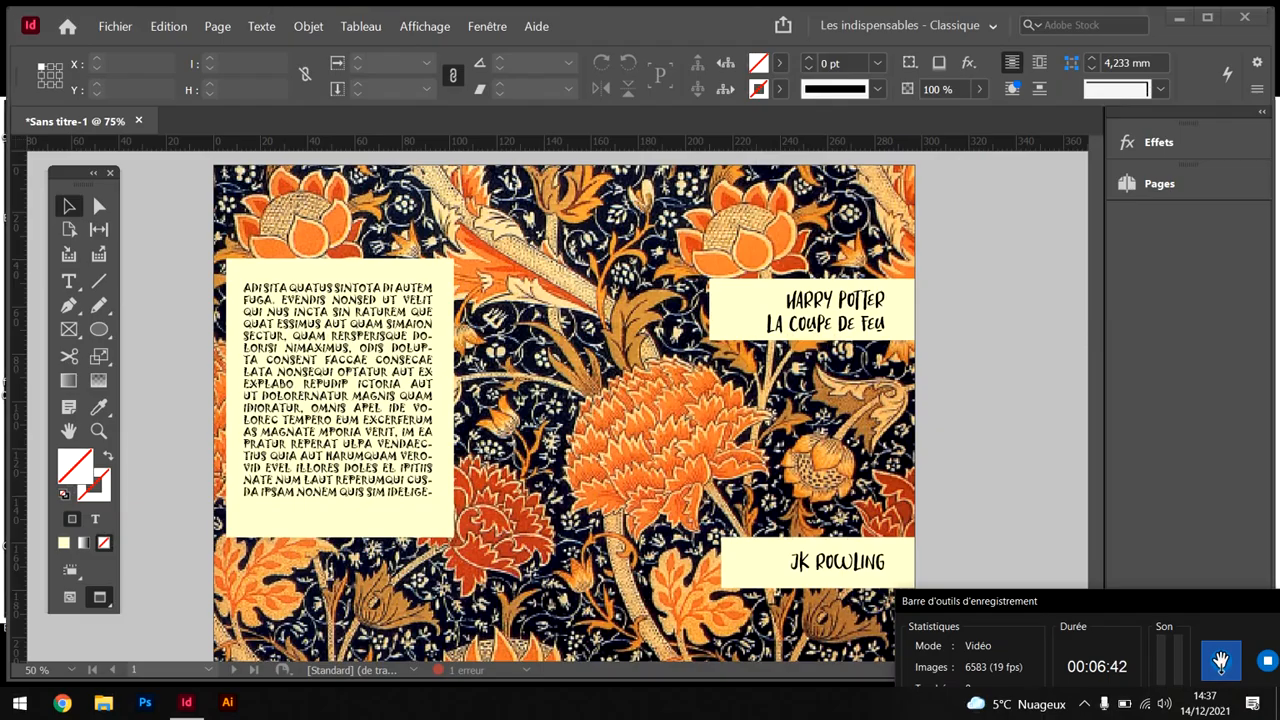
Set the opacity of the three pale yellow frames behind the body text, title and author to 80%
click(739, 315)
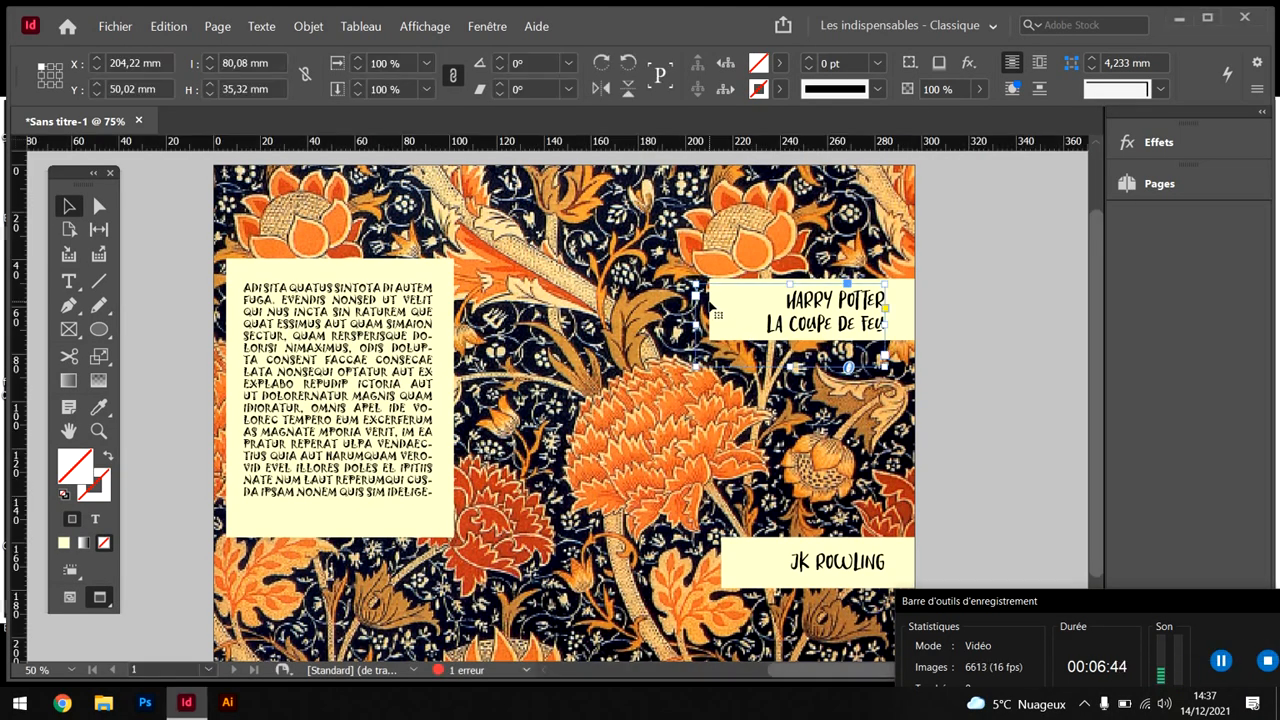
click(906, 286)
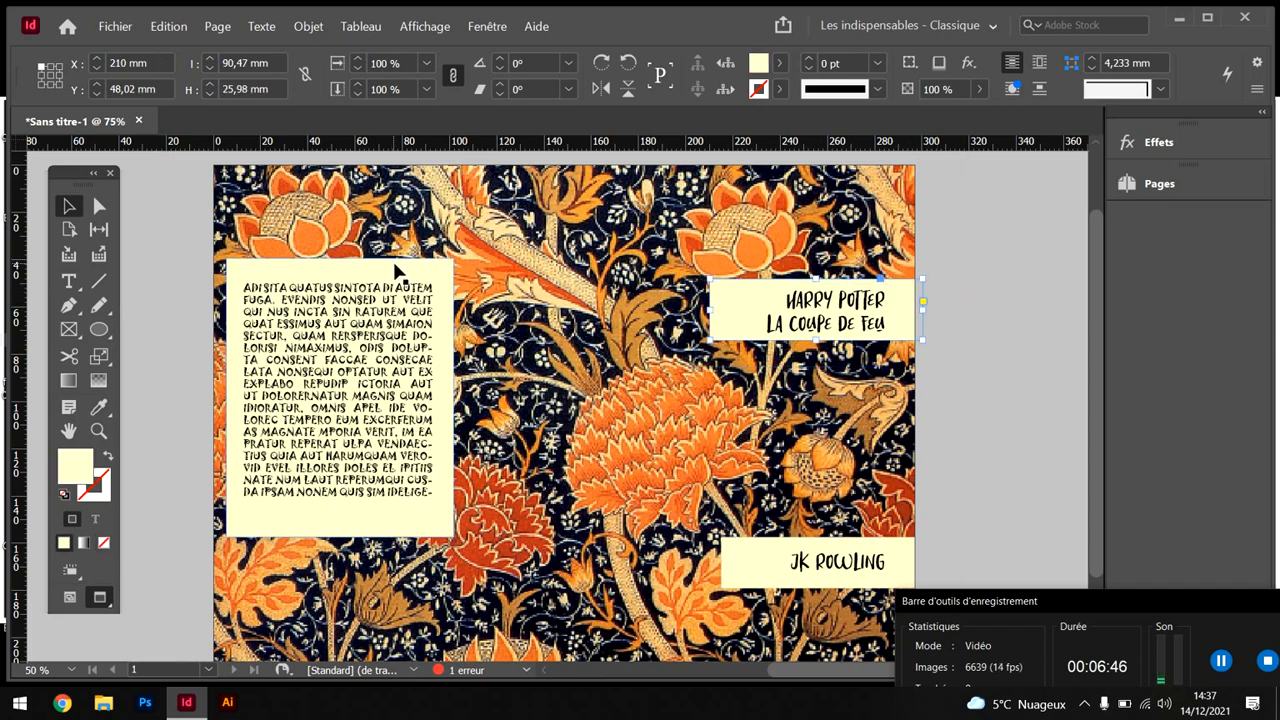
click(748, 572)
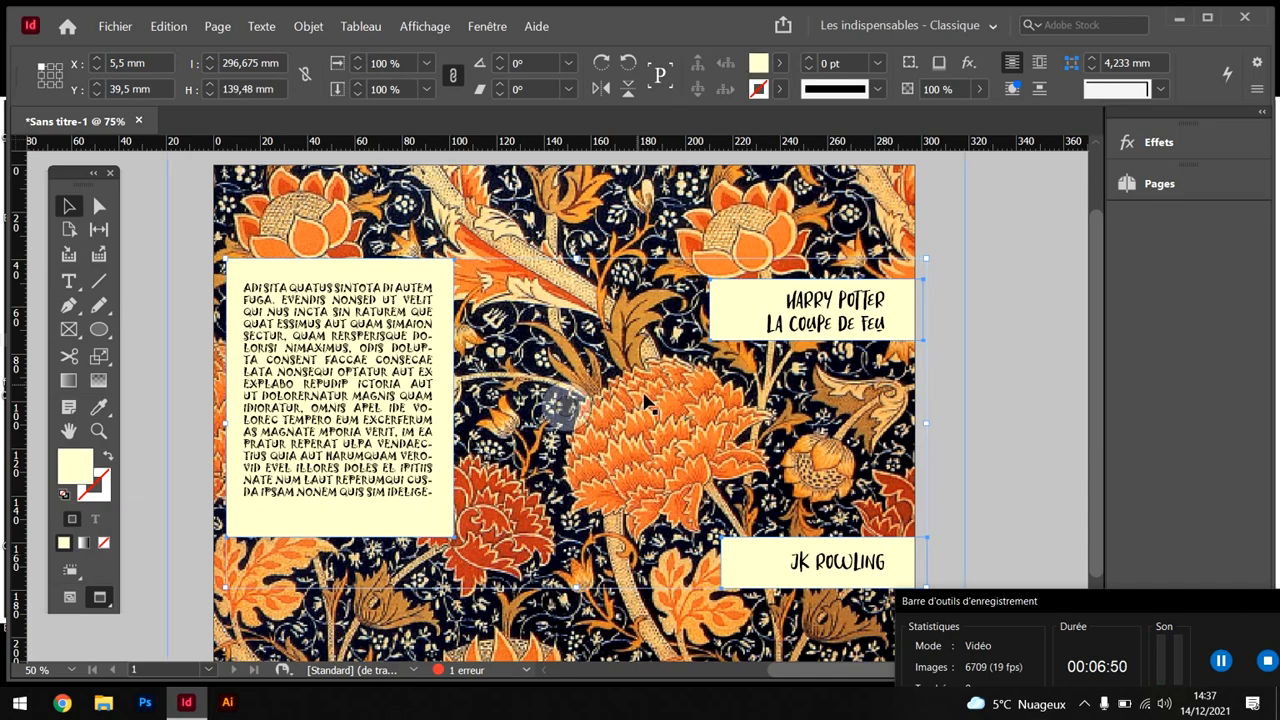
click(978, 92)
mouse_move(981, 114)
mouse_down()
mouse_move(938, 116)
mouse_move(961, 119)
mouse_up()
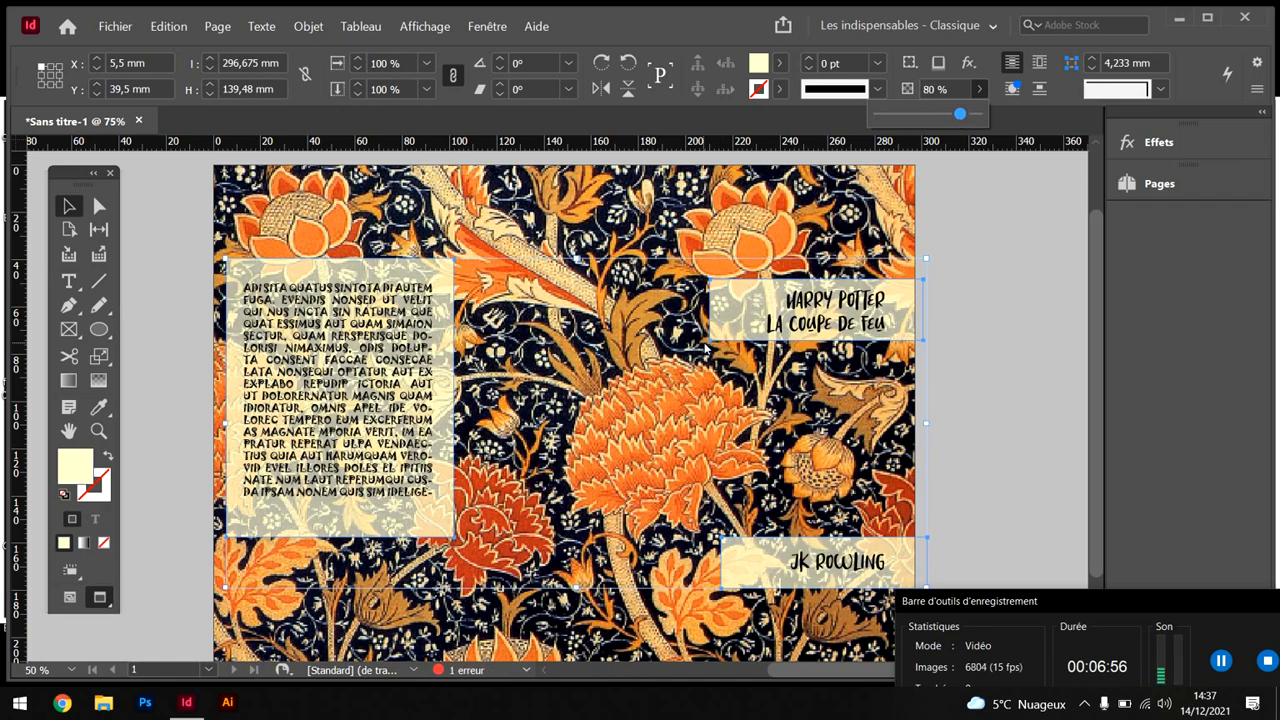
click(688, 308)
Narrow the title's backing frame from its left edge so it starts just before the title text
click(760, 320)
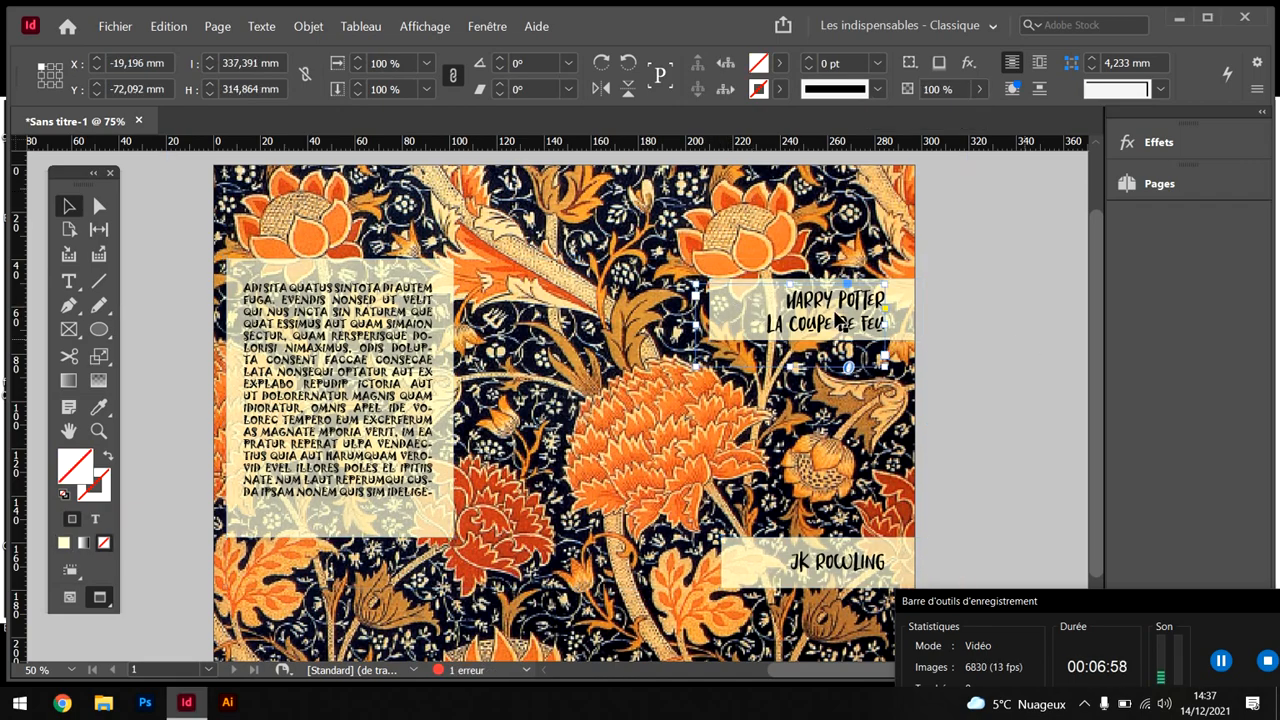
click(713, 312)
click(711, 311)
drag(725, 311, 748, 311)
Paste a copy of the body text's translucent frame and reshape it into a narrow full-height spine band starting at X 134 mm
click(566, 406)
key(ctrl+v)
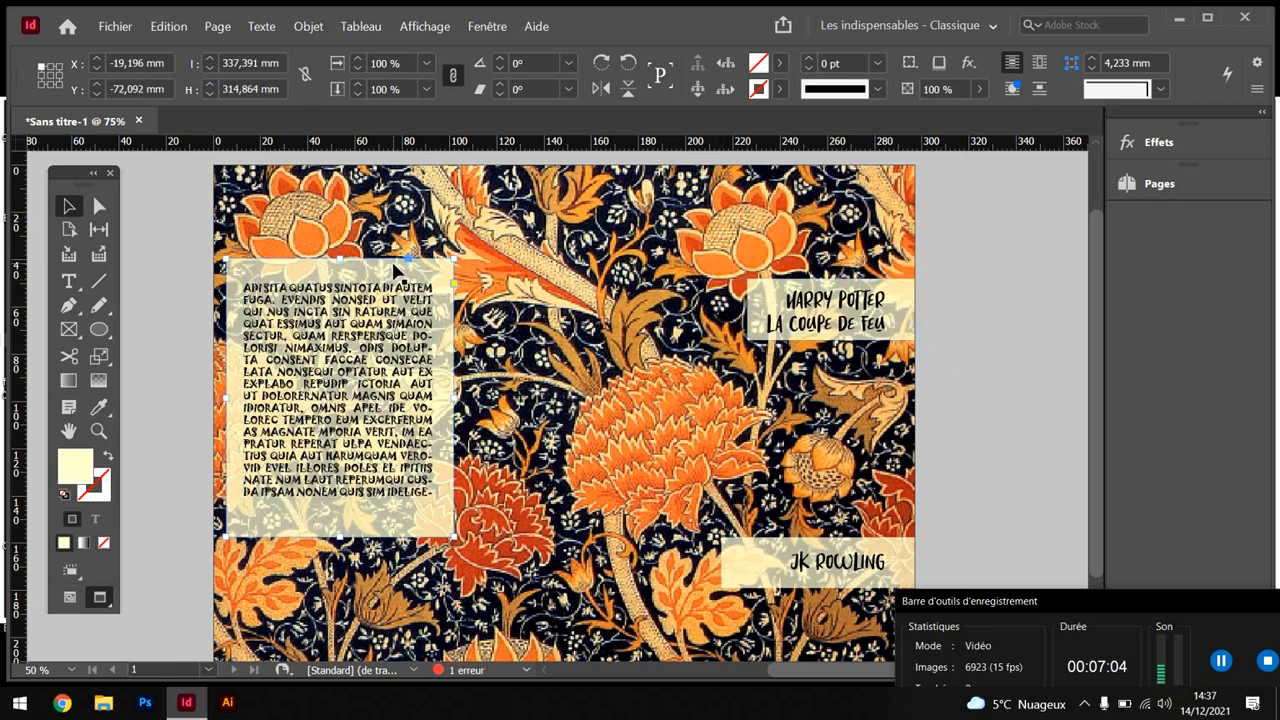
drag(447, 268, 533, 161)
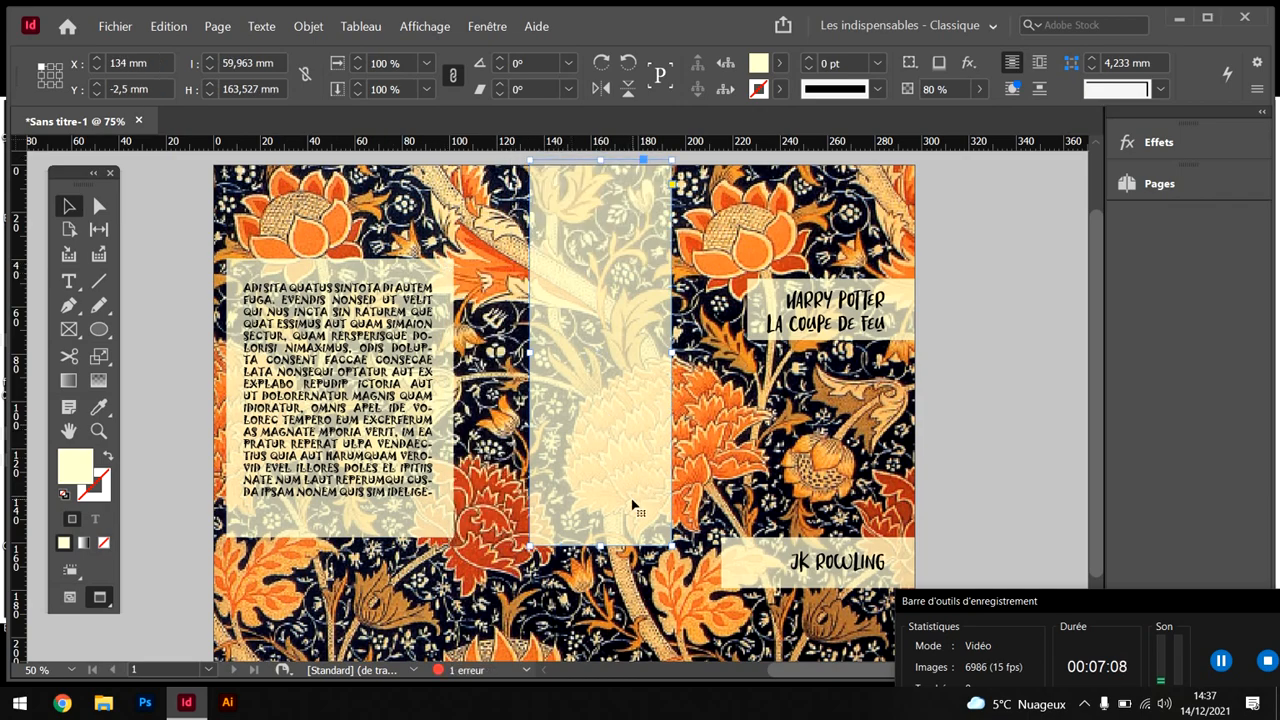
scroll(640, 510, down, 3)
drag(672, 448, 582, 576)
Duplicate the title text frame over the spine band and rotate the copy 90°
click(830, 240)
scroll(825, 250, up, 4)
drag(830, 342, 599, 393)
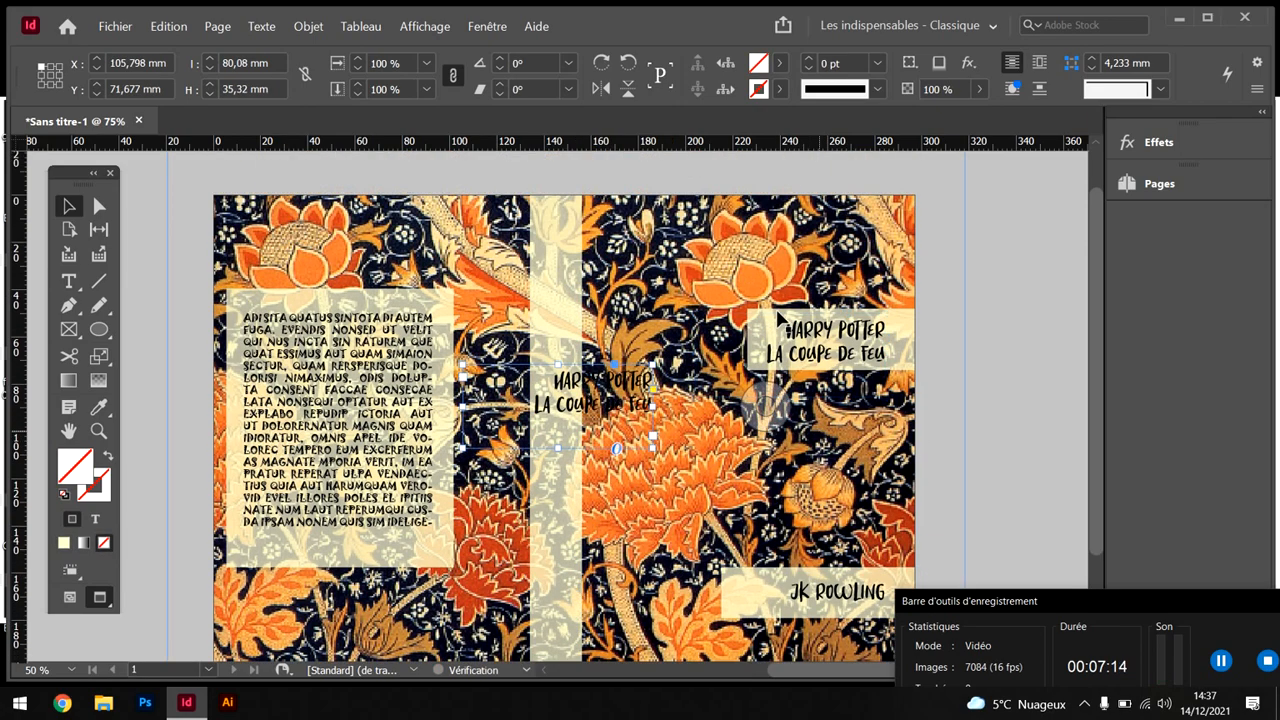
drag(658, 355, 555, 203)
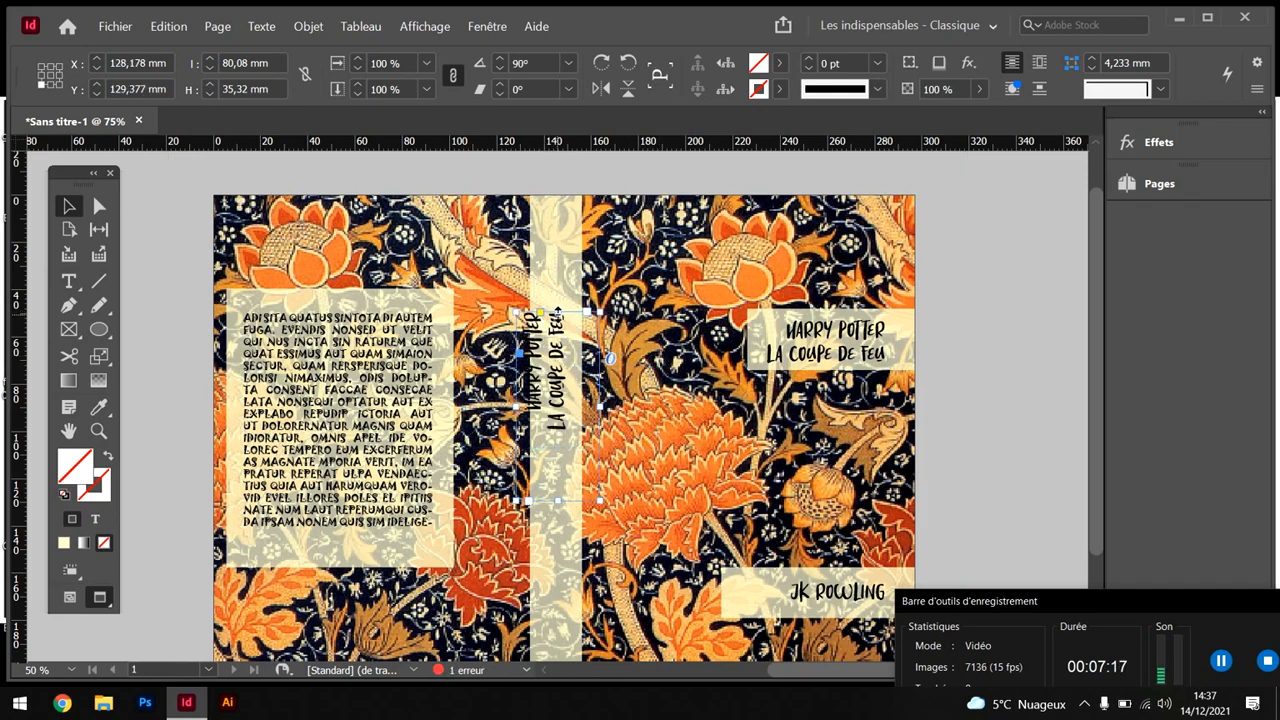
Lengthen the rotated title frame to about 126 mm on the spine and join its text as "Harry Potter - La Coupe de Feu"
drag(557, 286, 572, 371)
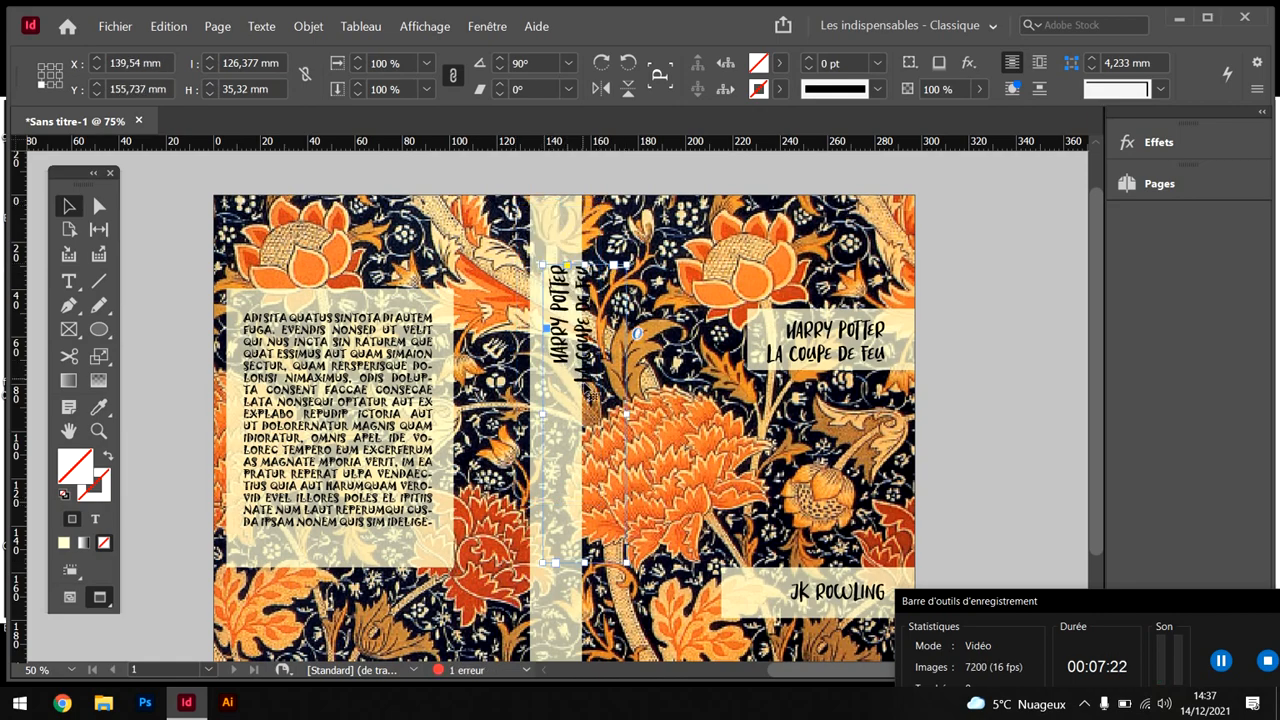
double_click(583, 387)
key(BackSpace)
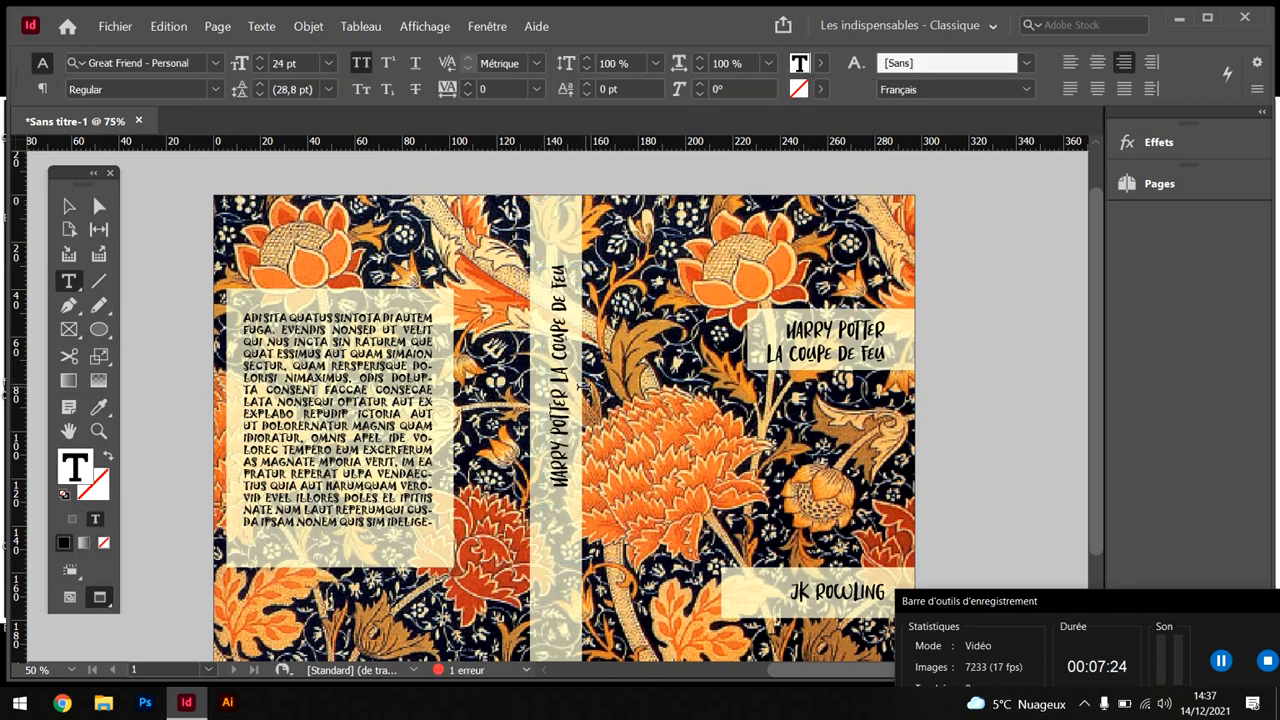
text(-)
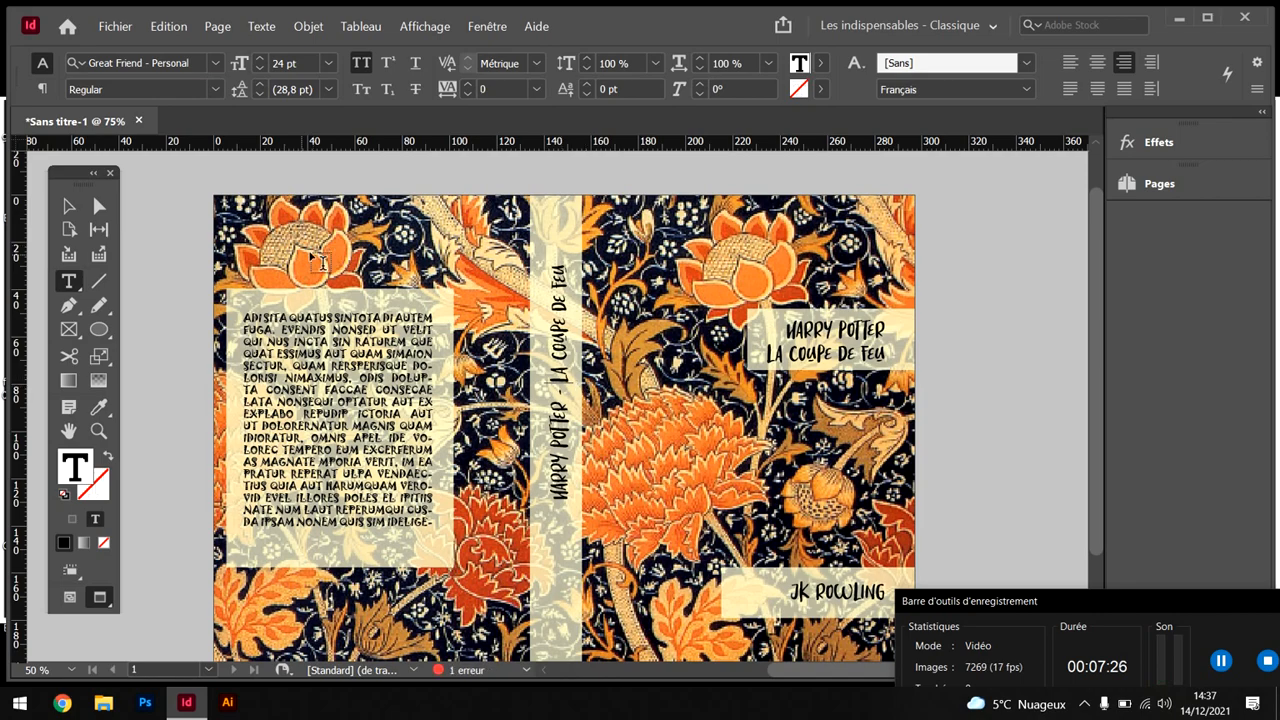
click(69, 205)
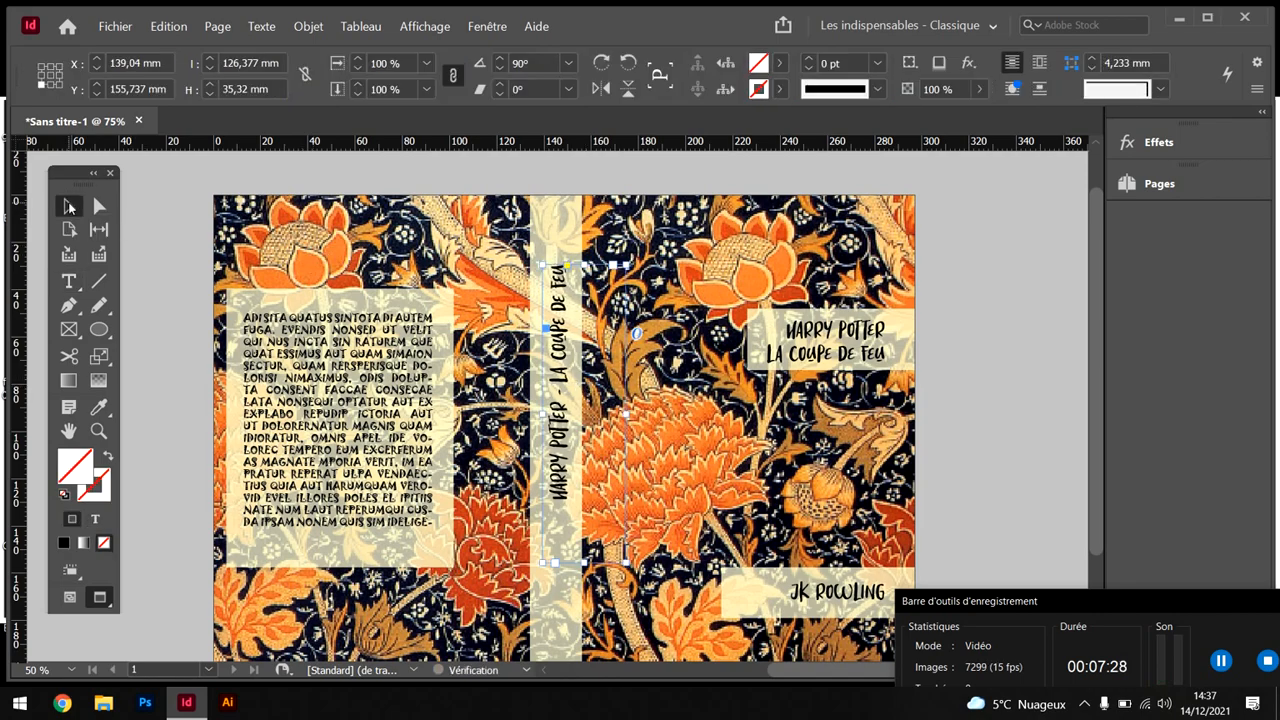
Duplicate the author text frame, rotate the copy 90° and place it at the lower end of the spine band
scroll(862, 400, down, 2)
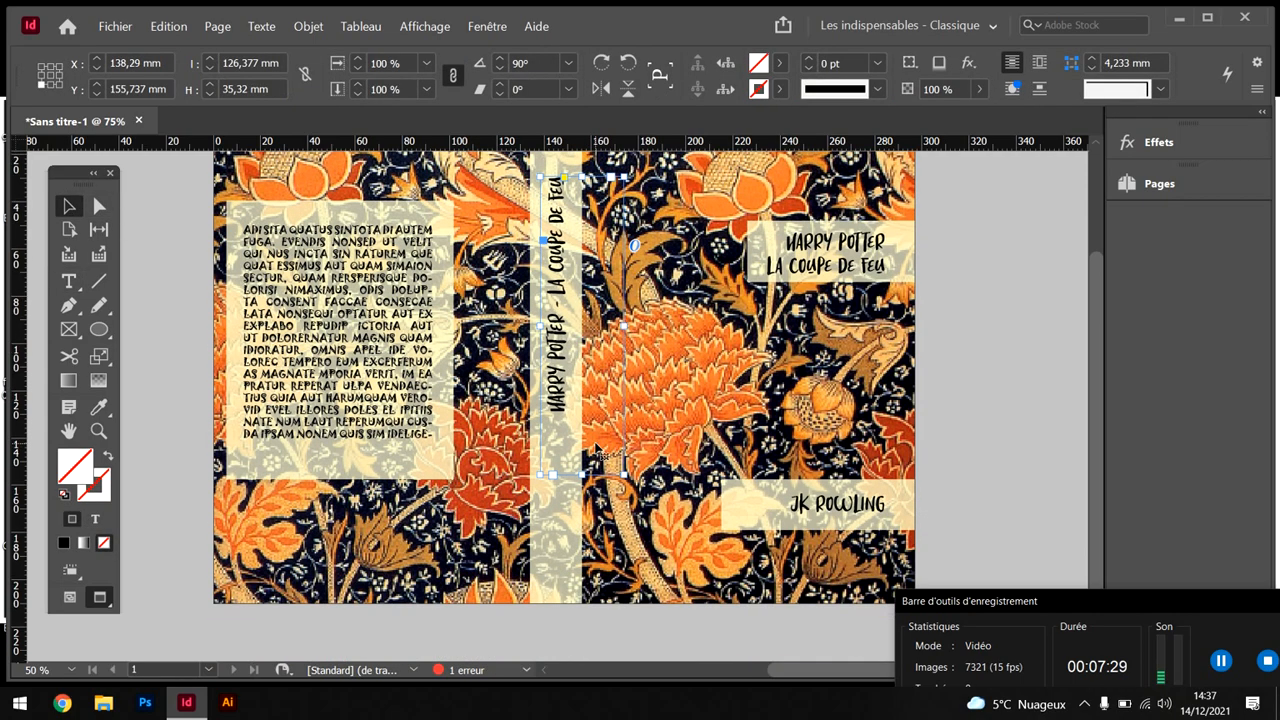
click(875, 505)
key(ctrl+c)
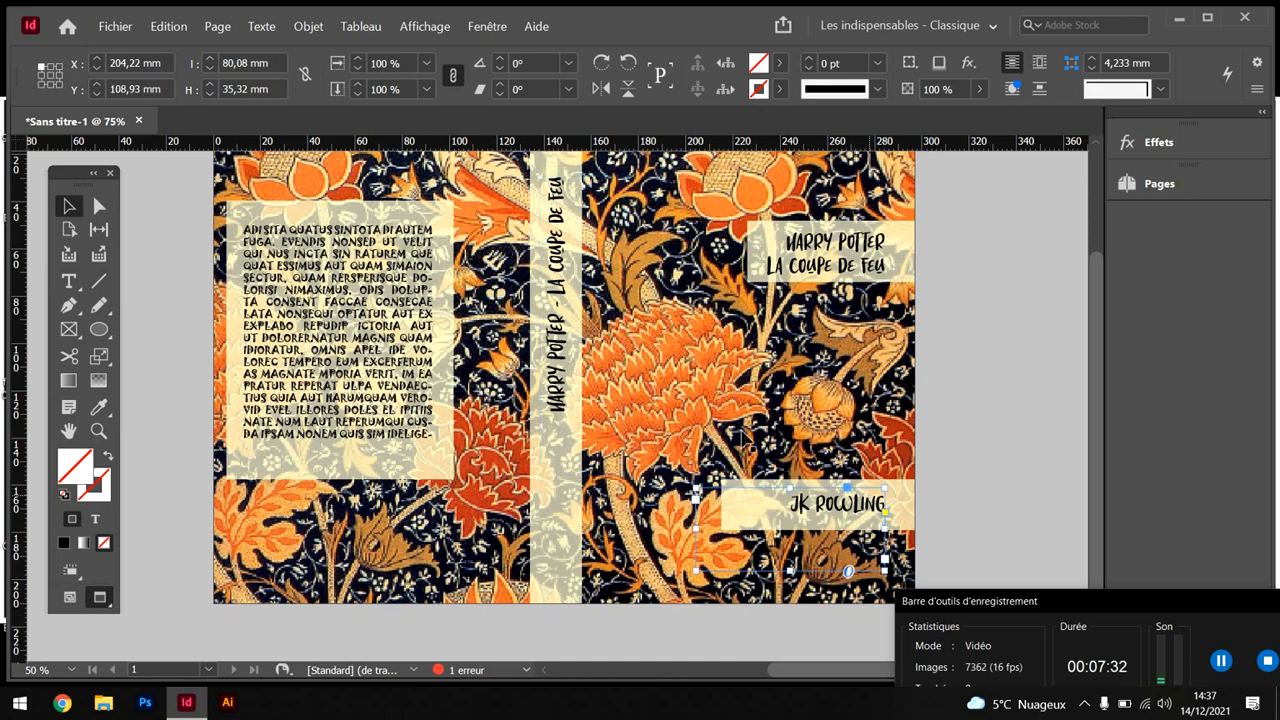
key(ctrl+v)
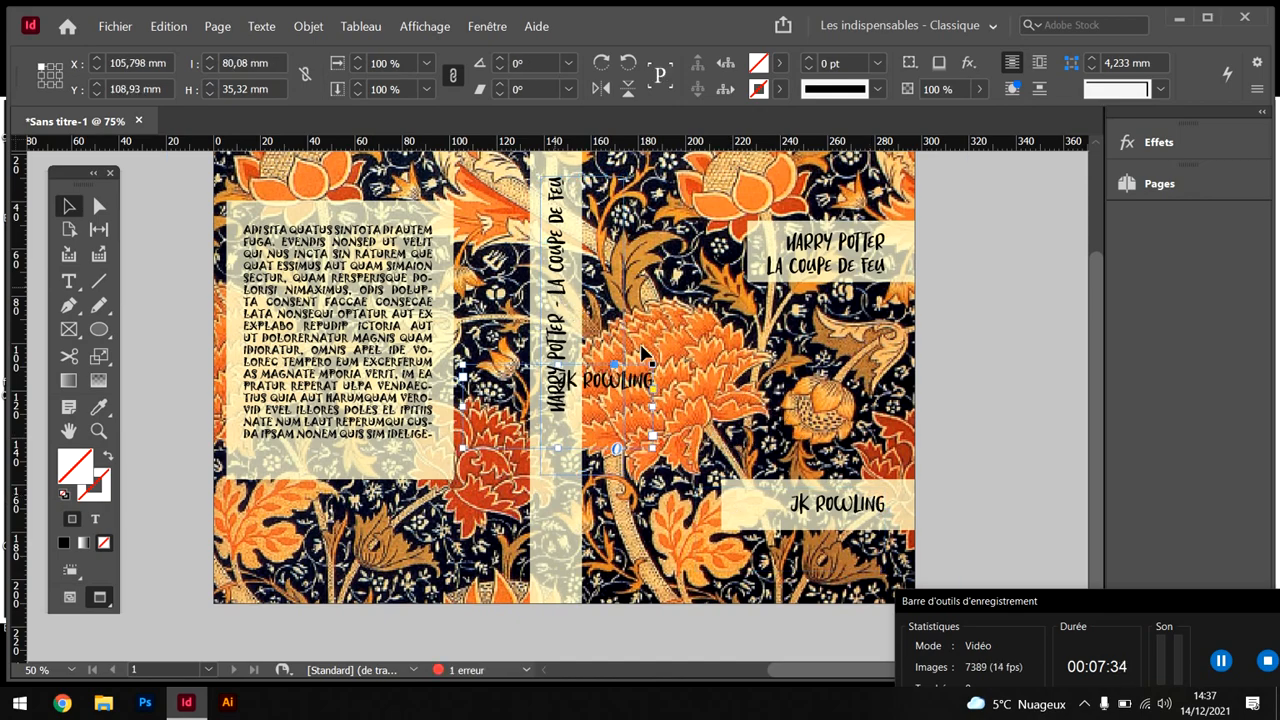
drag(661, 360, 557, 535)
click(271, 640)
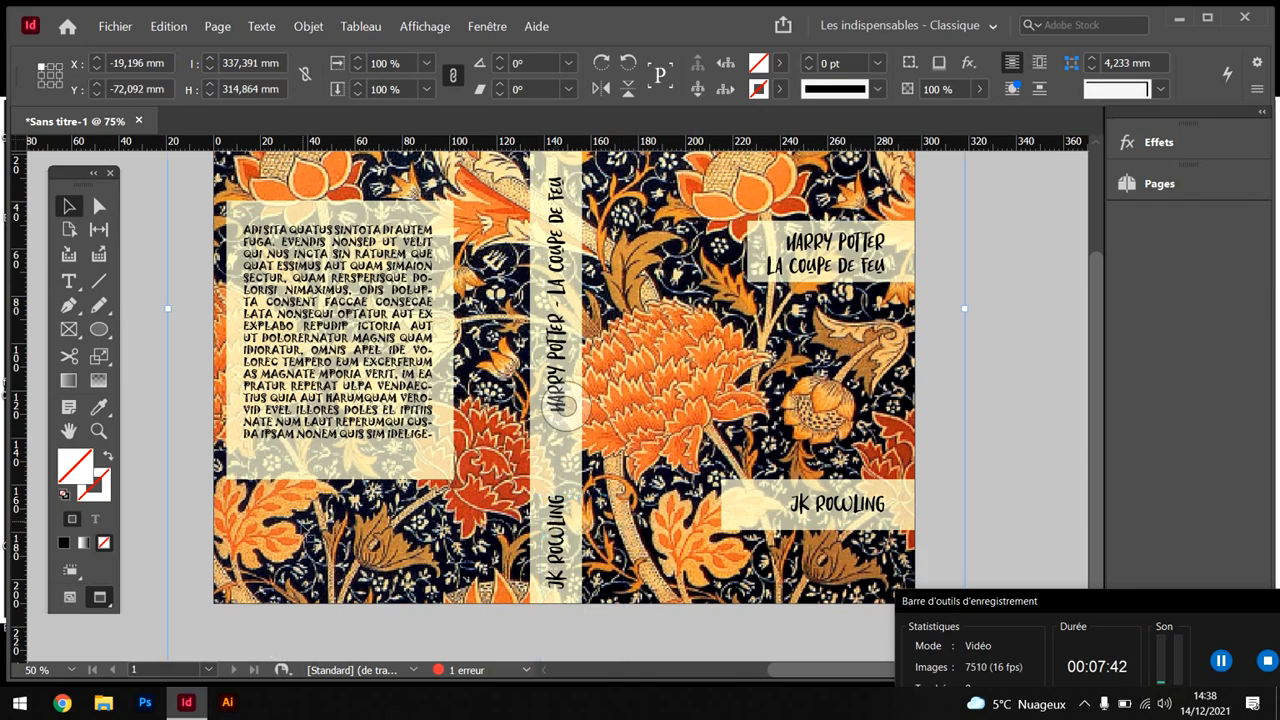
click(1001, 331)
key(ctrl+minus)
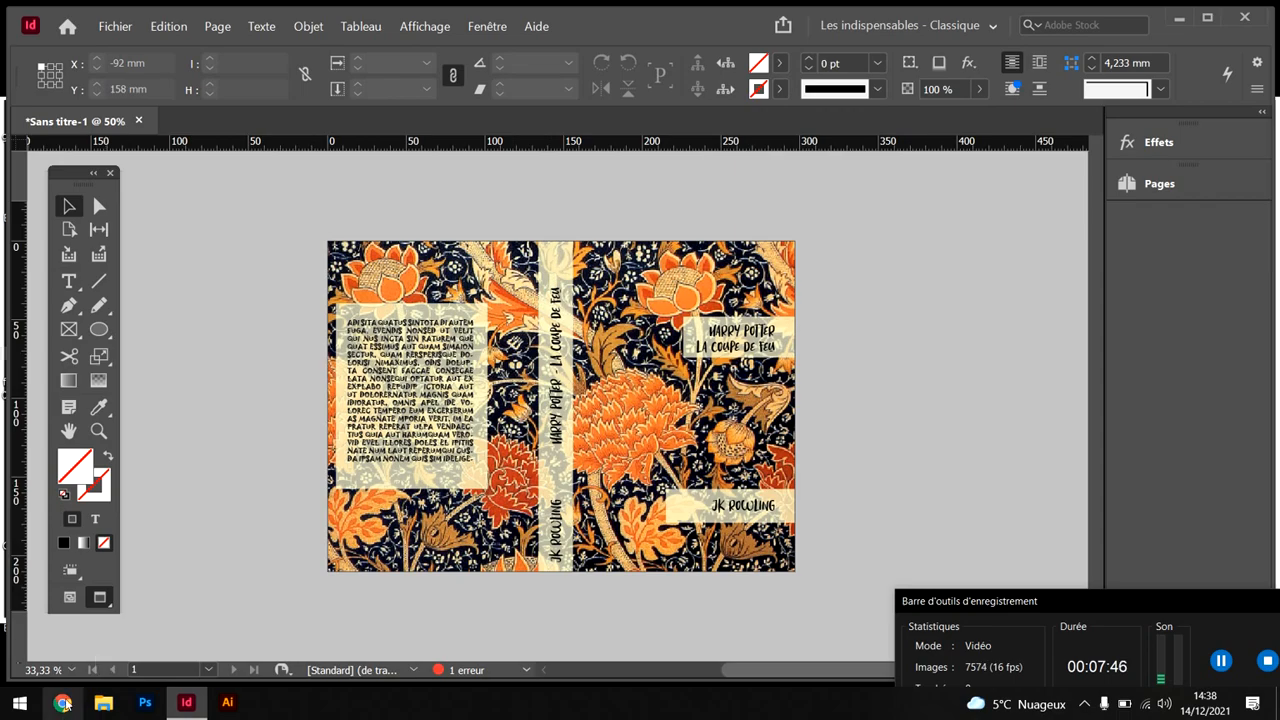
Add a rectangle of about 13.7 × 27 mm between the spine's title and author, filled with green 00ce47
key(ctrl+plus)
click(76, 330)
drag(622, 385, 658, 448)
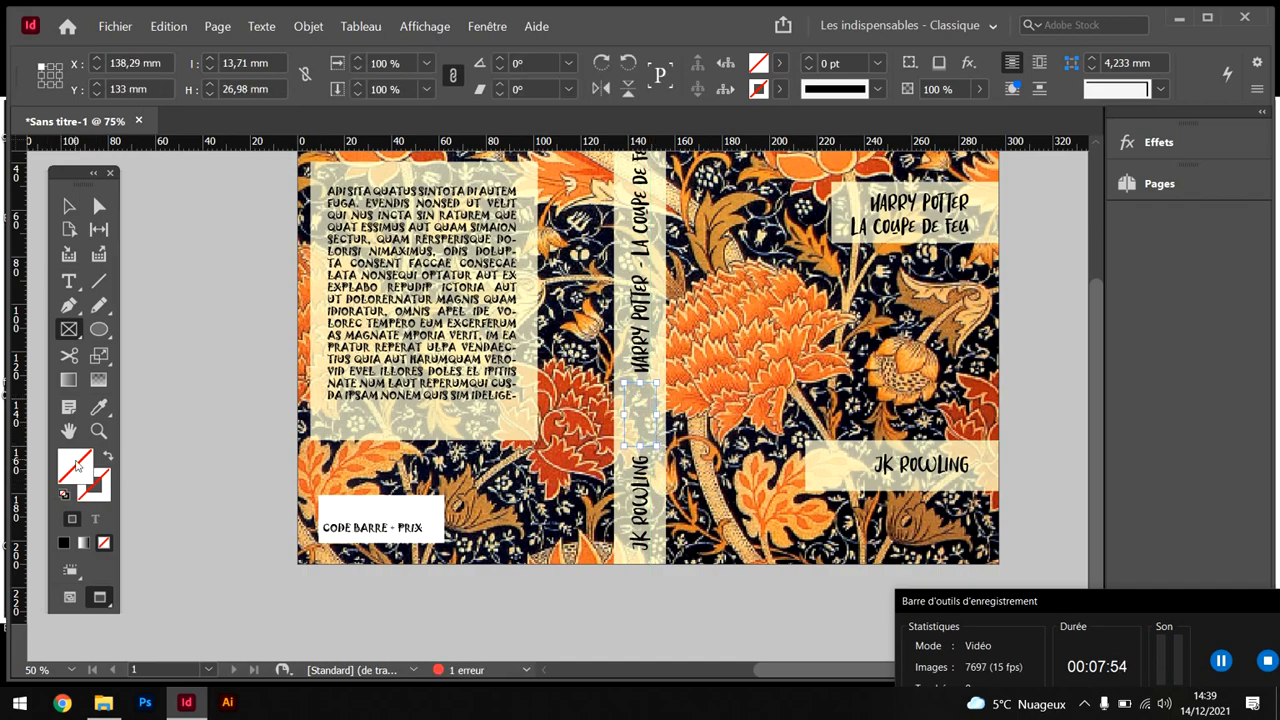
double_click(77, 463)
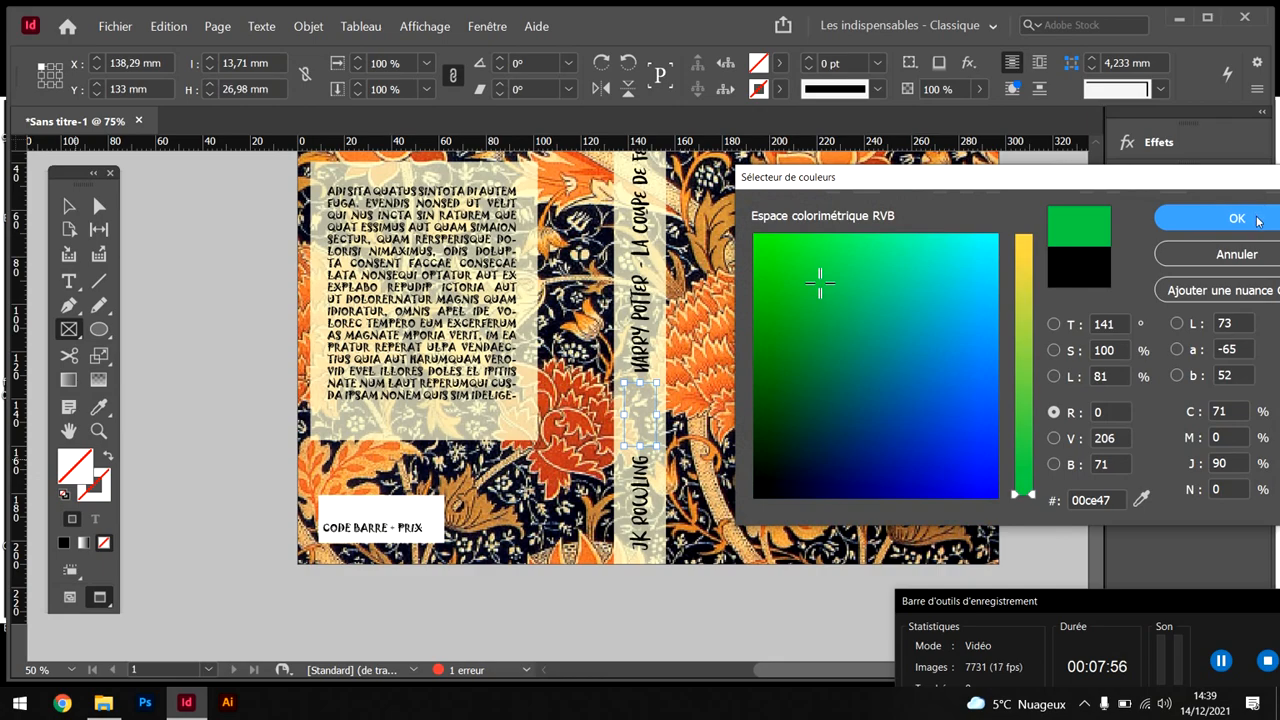
click(1237, 219)
click(68, 207)
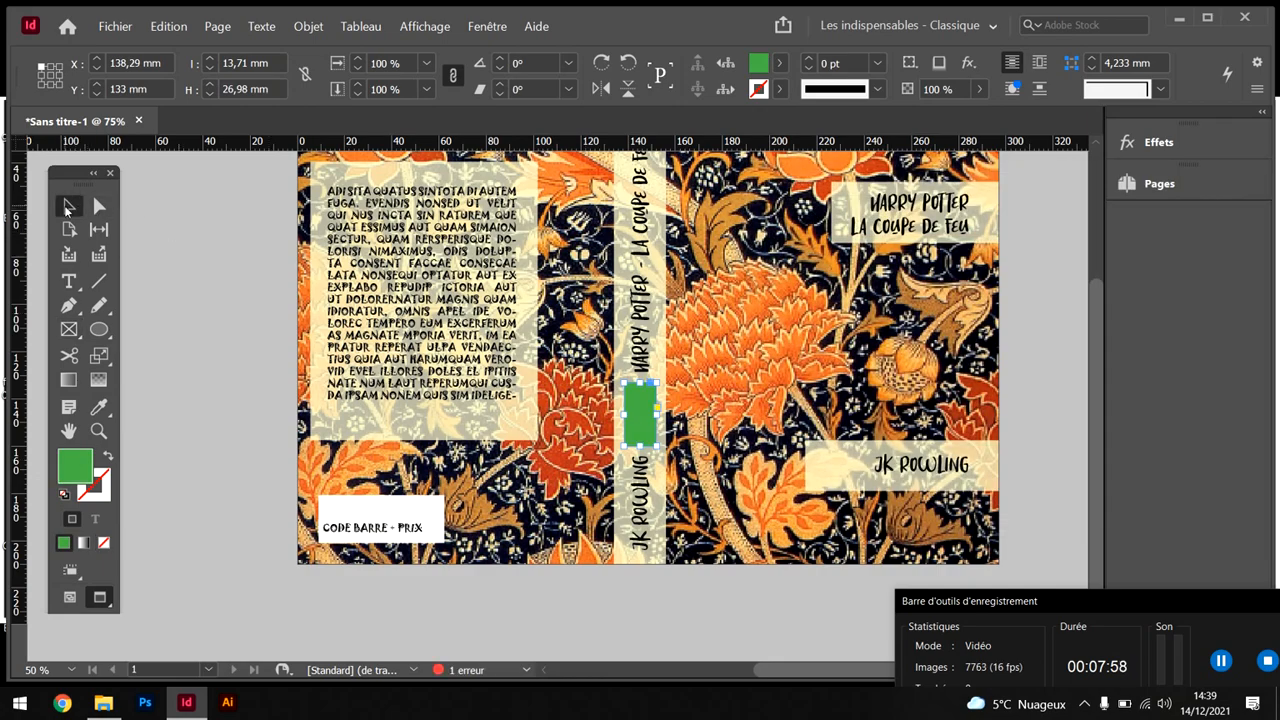
click(205, 316)
Duplicate the "Code barre - prix" text over the green rectangle and replace its text with "MAISON D'ÉDITION"
drag(395, 537, 680, 415)
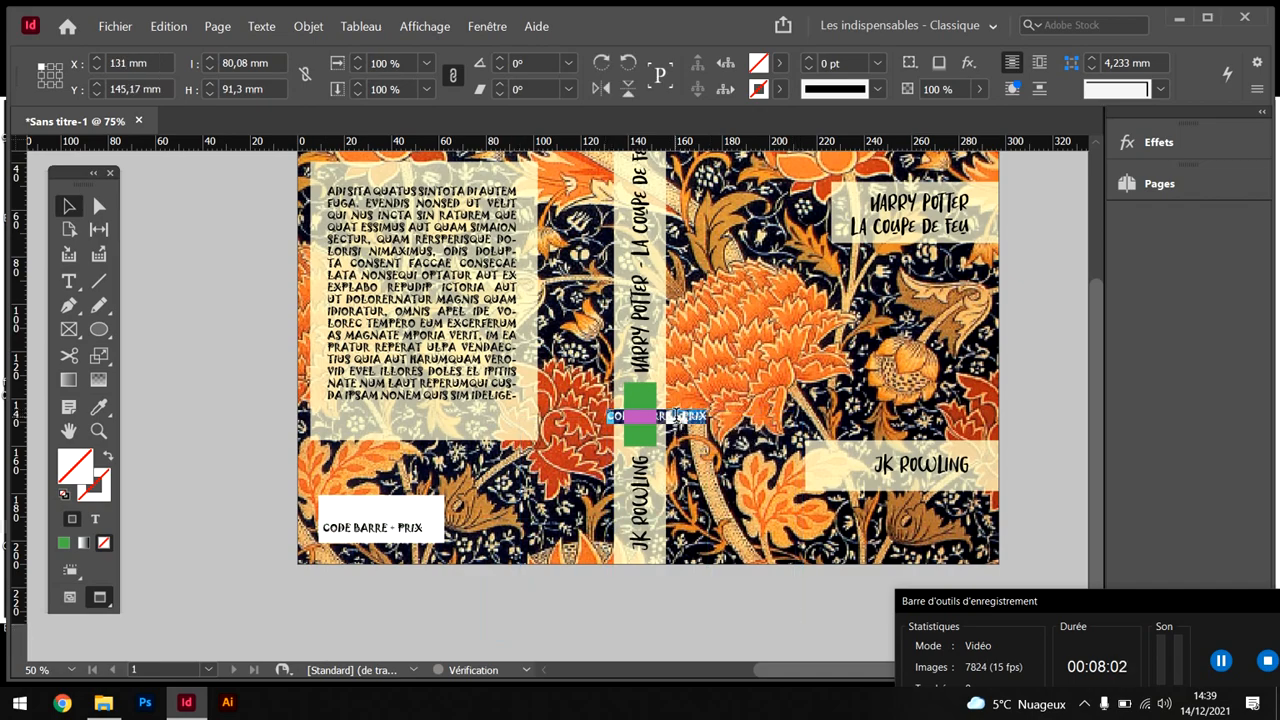
text(MAISON D'ÉDITION)
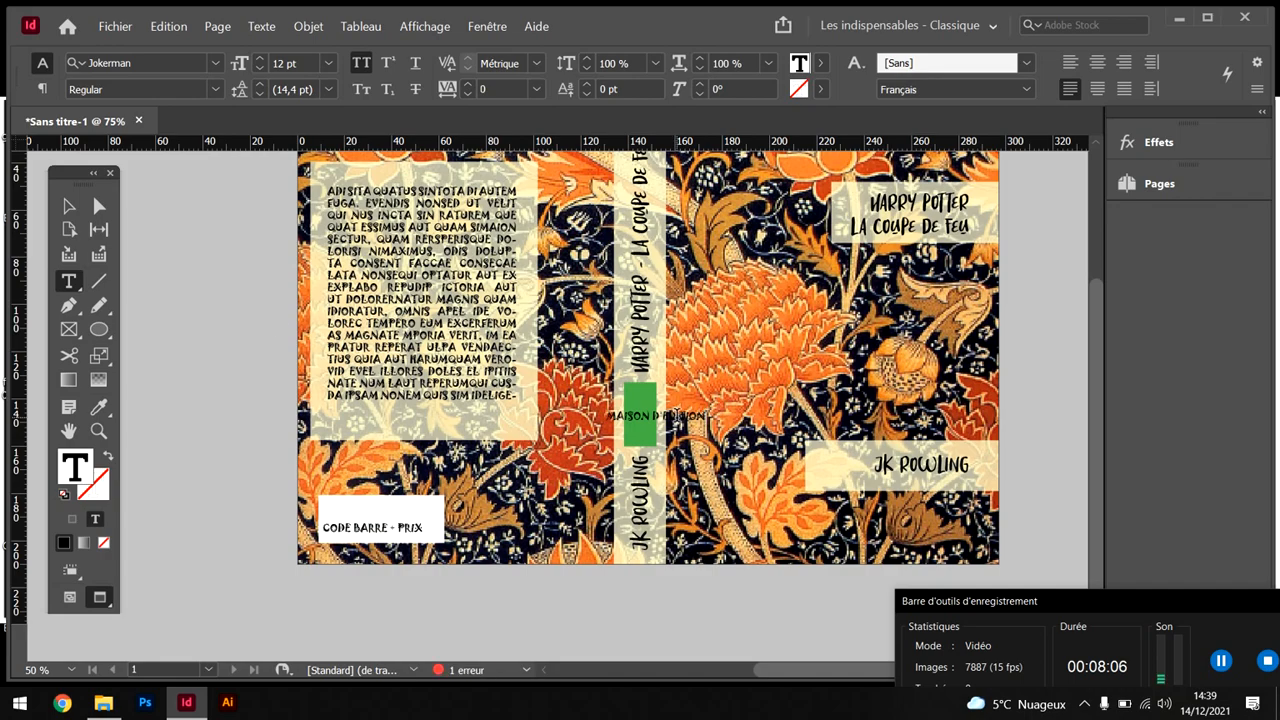
click(68, 205)
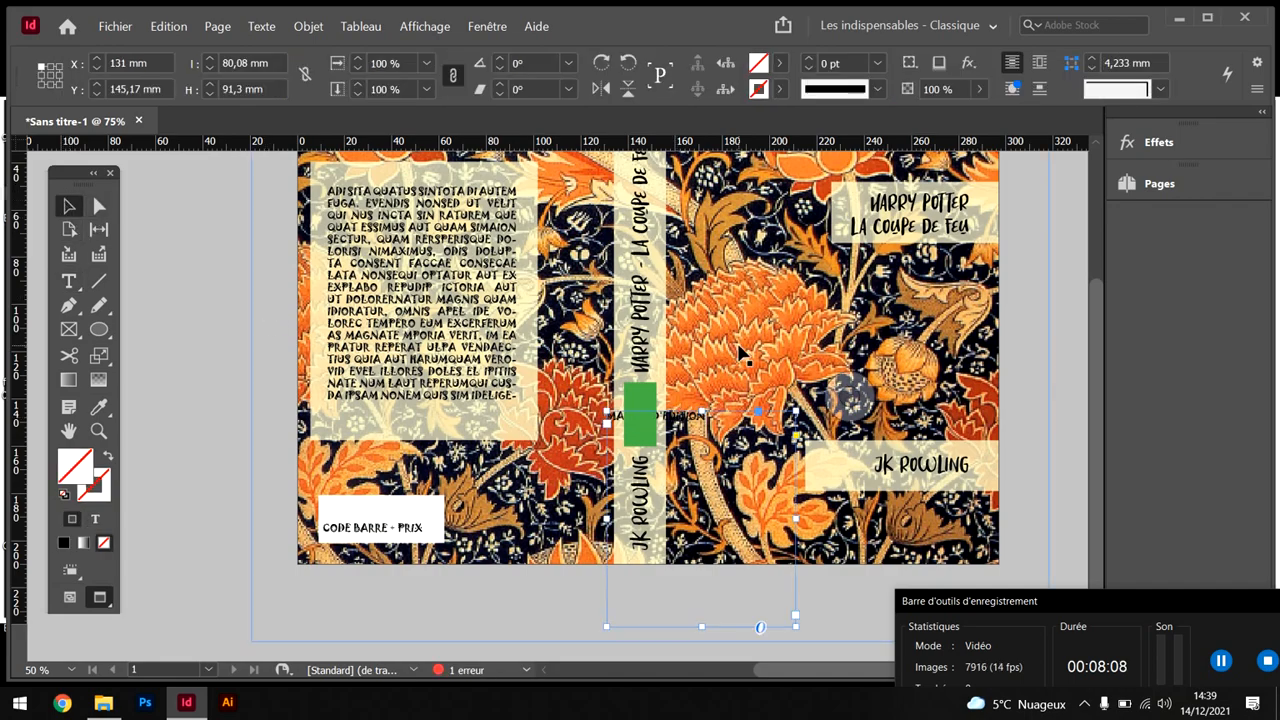
Rotate the publisher text frame 90° and shift it to X 142,89 mm, Y 175,86 mm over the green rectangle
drag(808, 406, 630, 378)
right_click(688, 488)
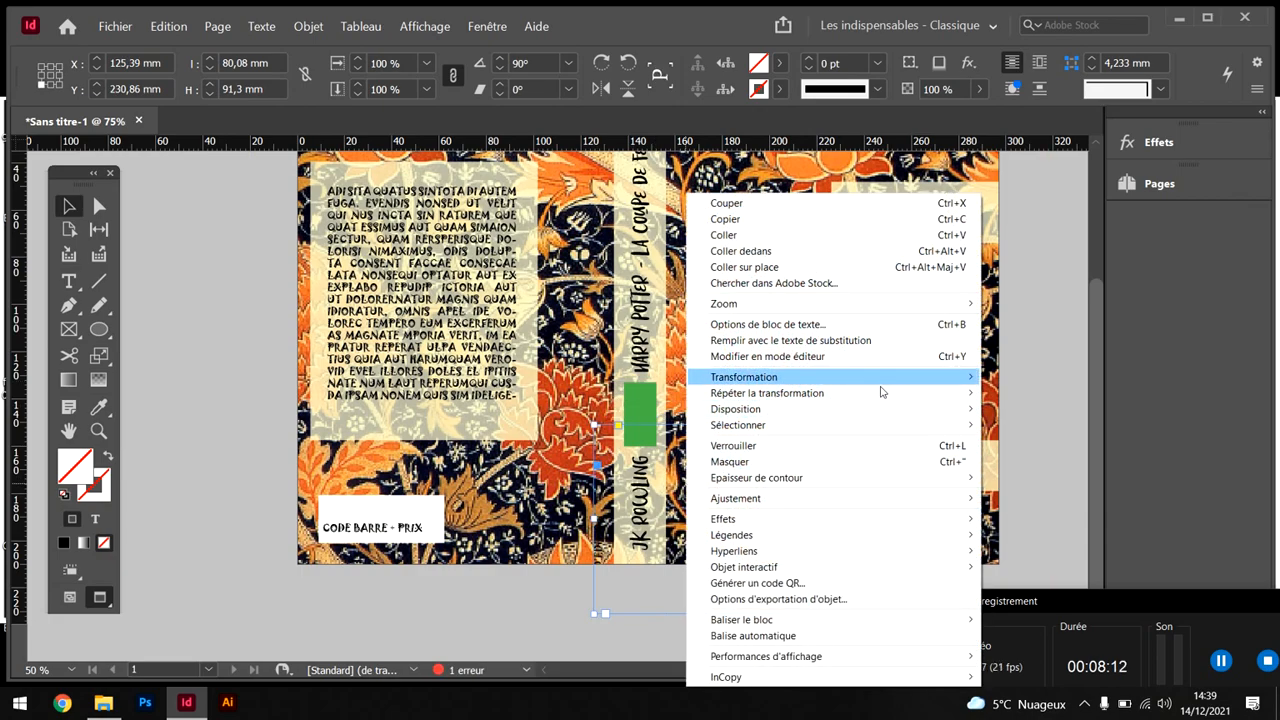
click(990, 410)
key(shift+Up)
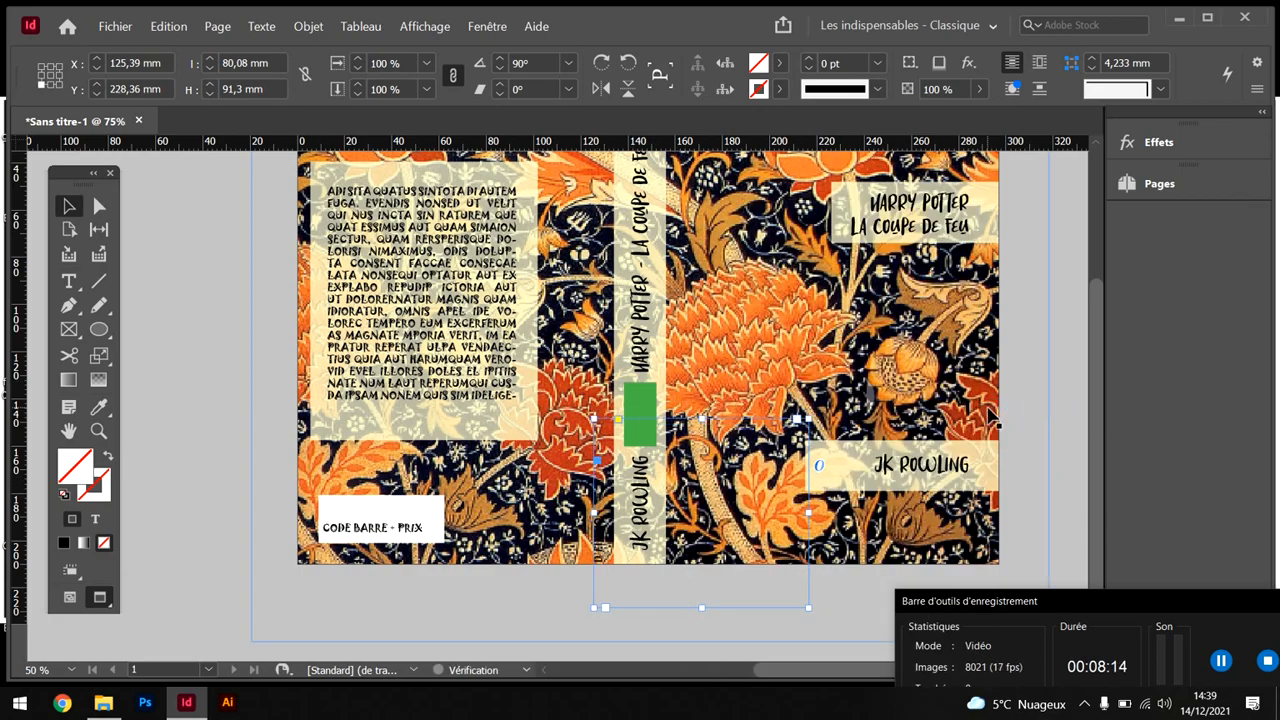
key(shift+Up)
key(shift+Up)
key(shift+Up)
key(shift+Up)
key(shift+Up)
key(shift+Up)
key(shift+Up)
key(shift+Up)
key(shift+Up)
key(shift+Up)
key(shift+Up)
key(shift+Up)
key(shift+Up)
key(shift+Up)
key(shift+Up)
key(shift+Up)
key(shift+Up)
key(shift+Up)
key(shift+Up)
key(shift+Up)
key(shift+Right)
key(shift+Right)
key(shift+Right)
key(shift+Right)
key(shift+Right)
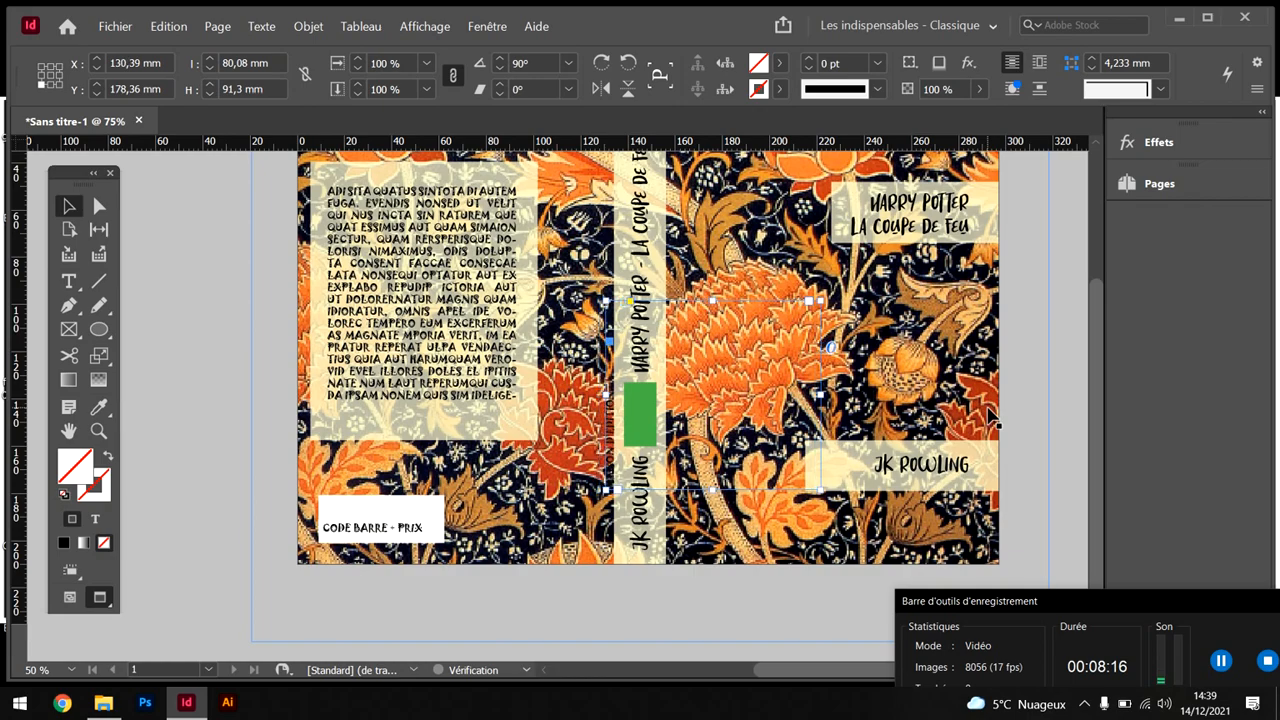
key(shift+Right)
key(shift+Right)
key(shift+Up)
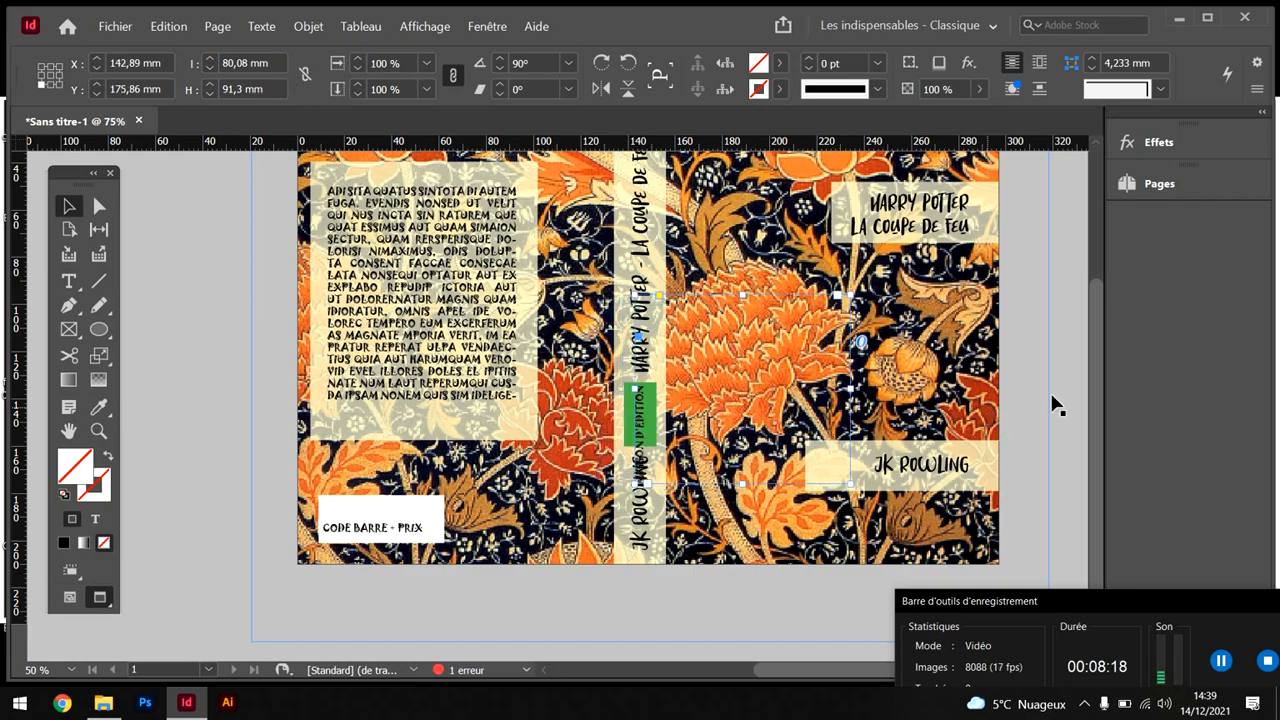
Shrink the publisher text and its frame to fit the green rectangle, and preview the finished cover full screen
drag(853, 400, 706, 403)
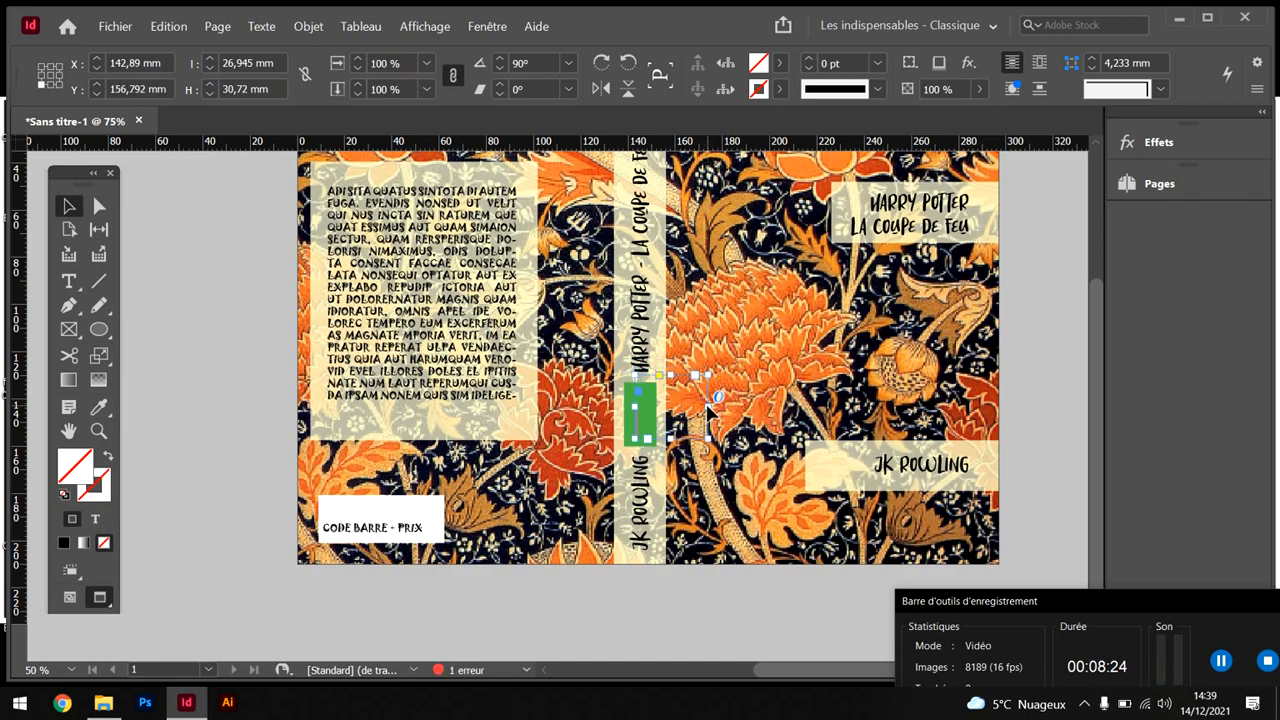
click(714, 397)
drag(709, 376, 741, 352)
click(180, 304)
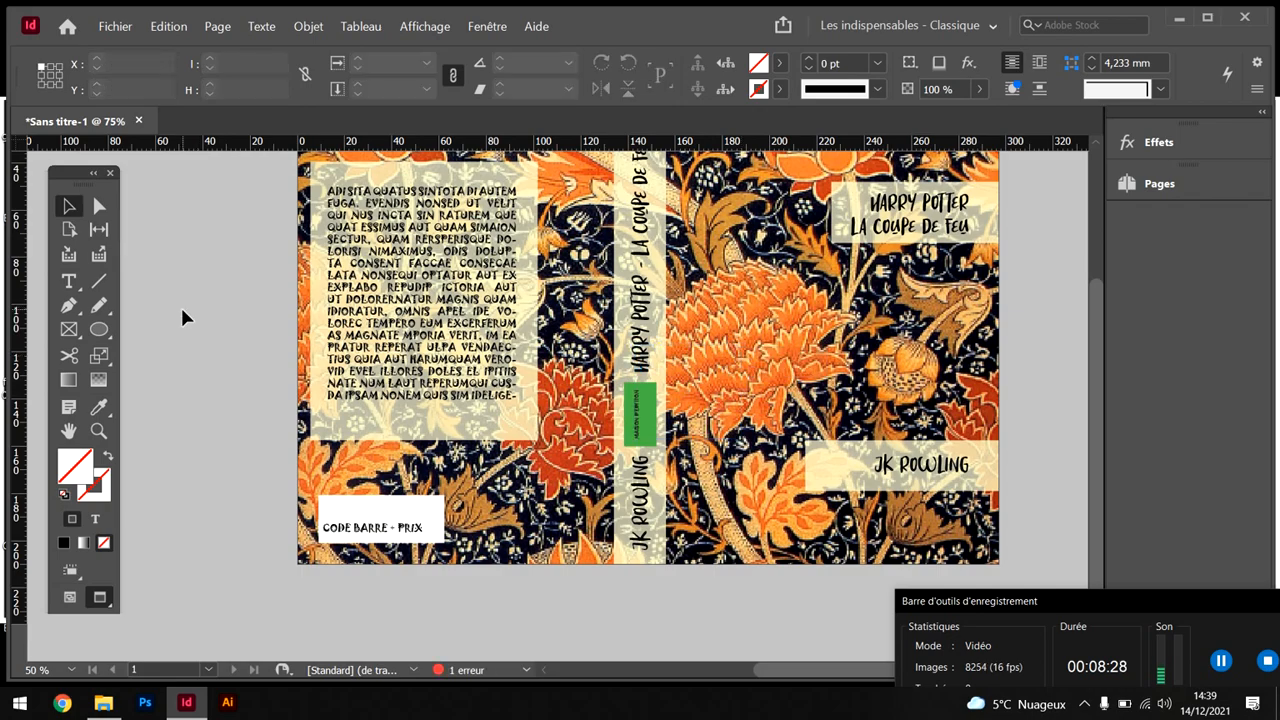
key(shift+w)
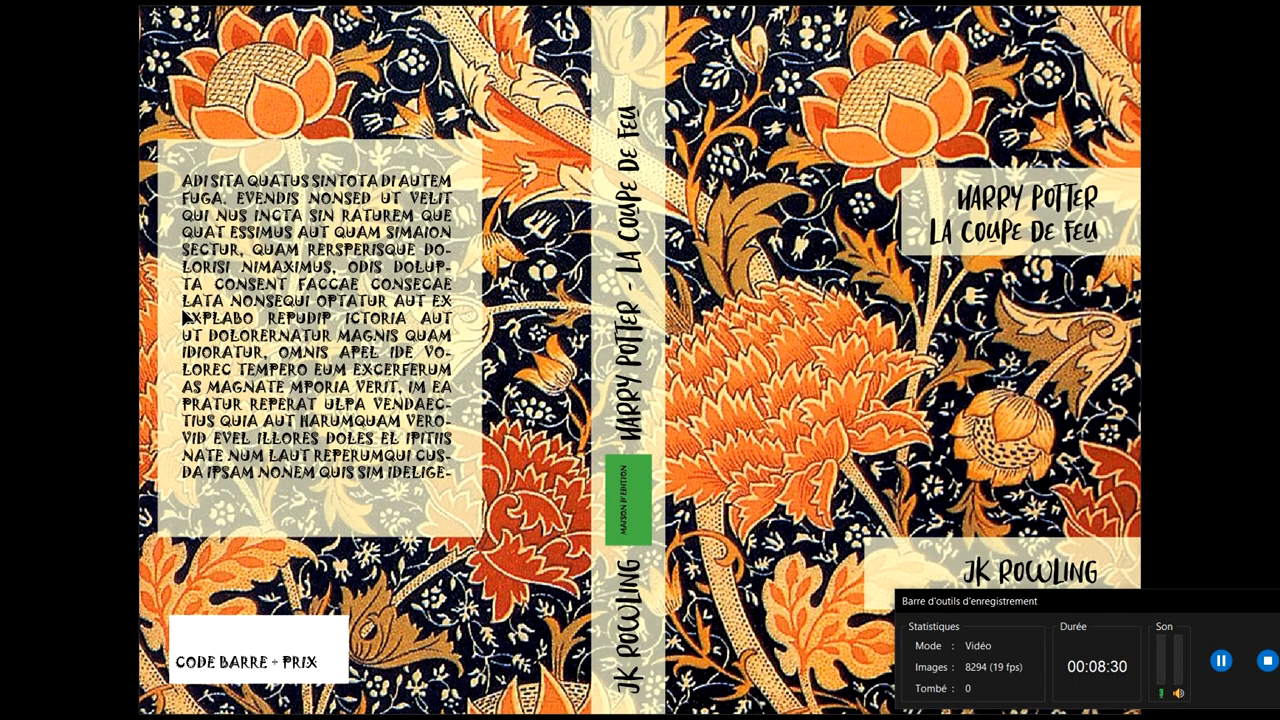
key(Escape)
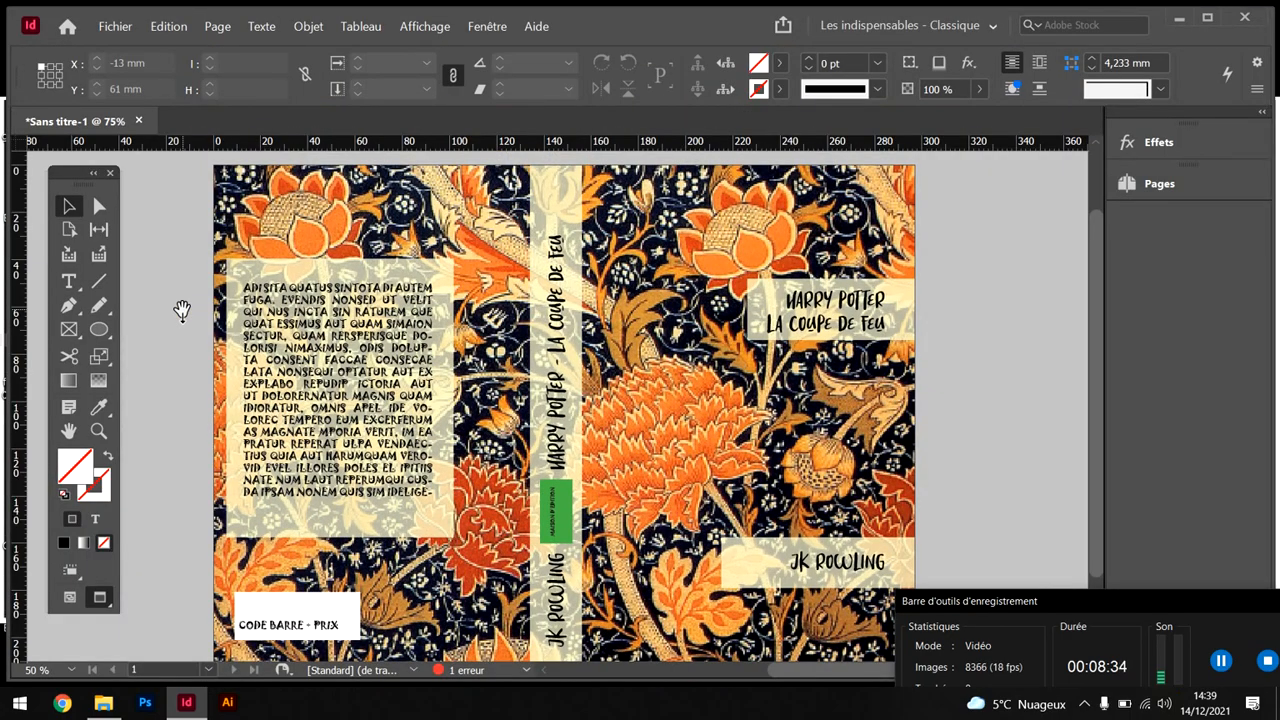
Export the cover to the Images folder as "couverture de livre.pdf" with the [Qualité supérieure] print PDF preset
key(ctrl+e)
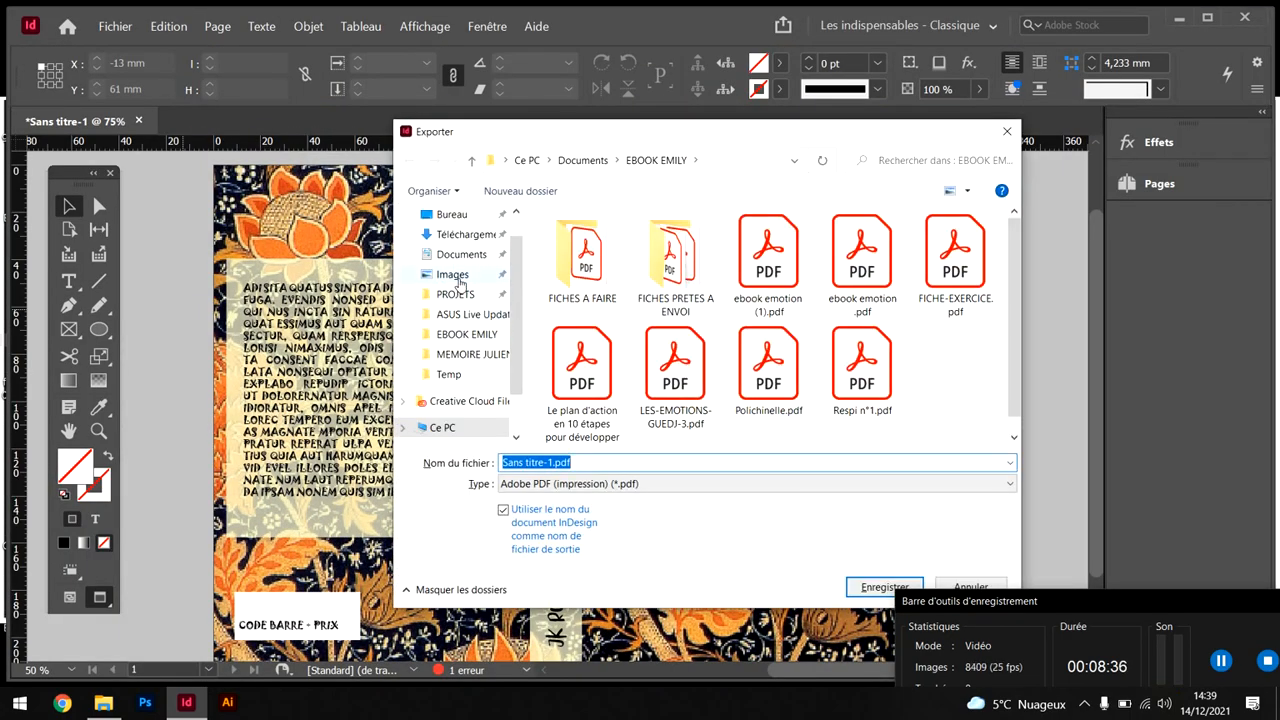
click(452, 274)
click(619, 463)
key(ctrl+a)
text(couverture de hp)
key(Return)
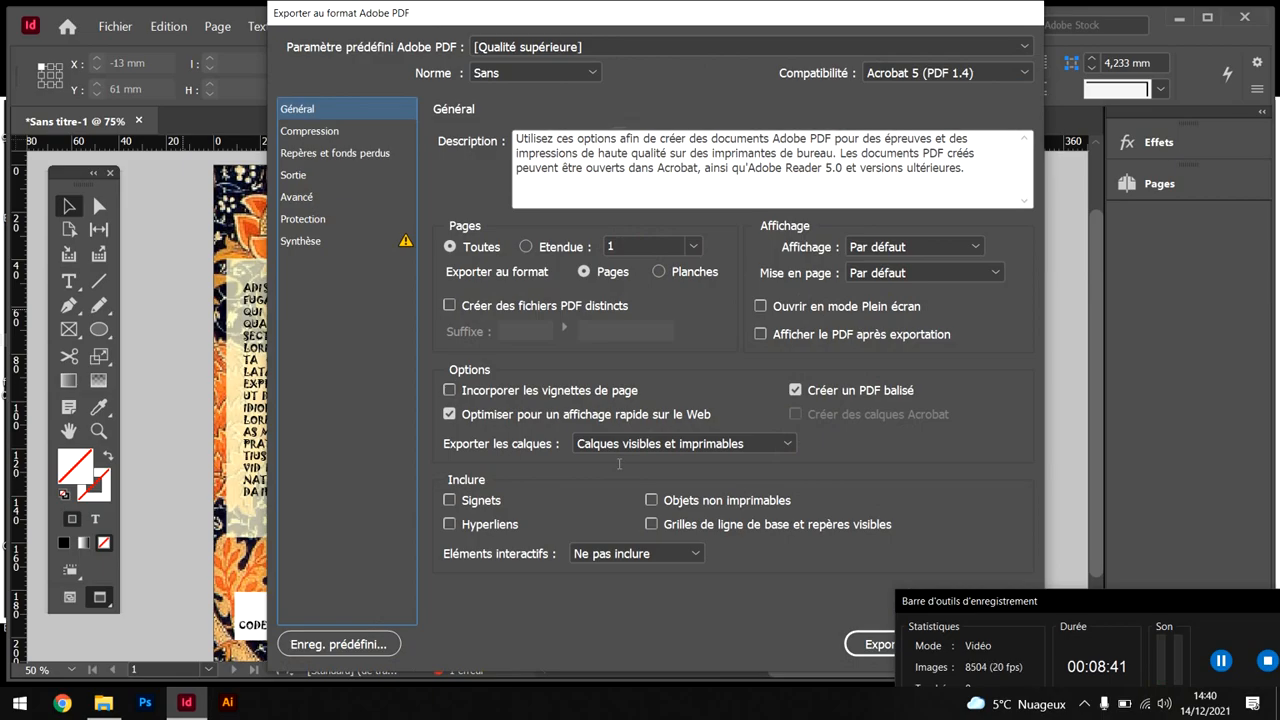
key(Return)
click(711, 386)
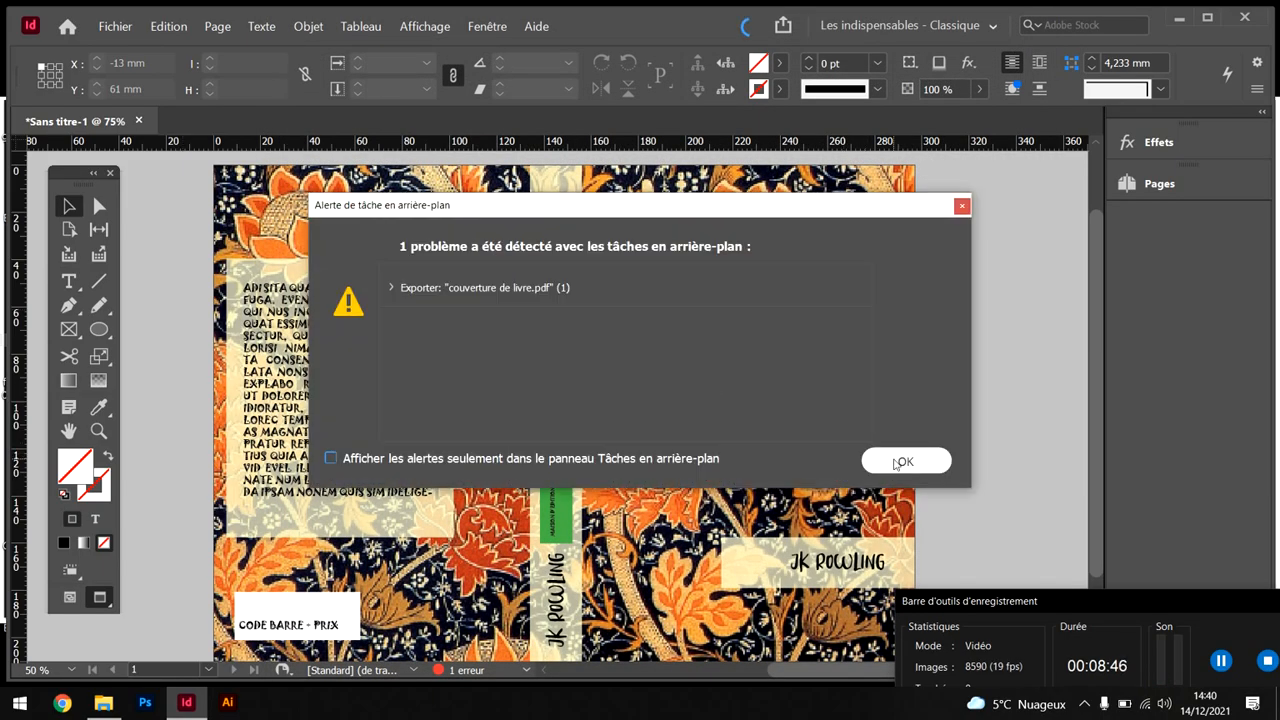
click(905, 460)
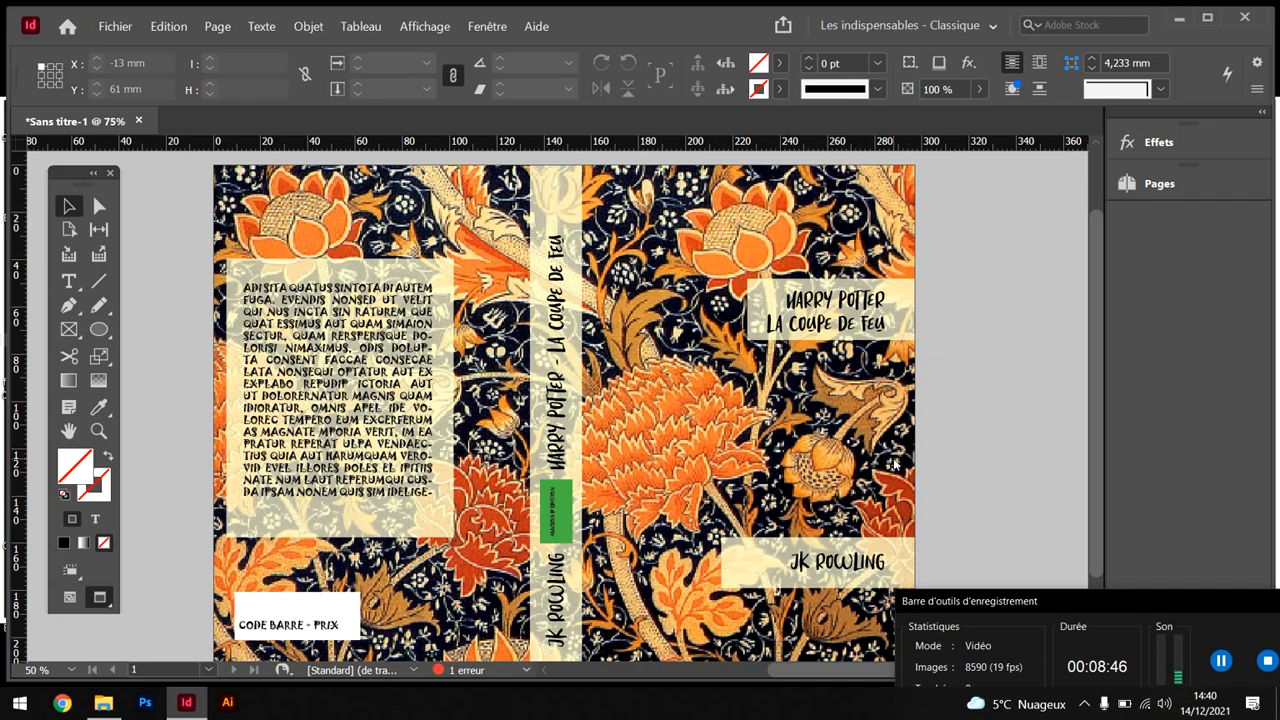
click(1219, 654)
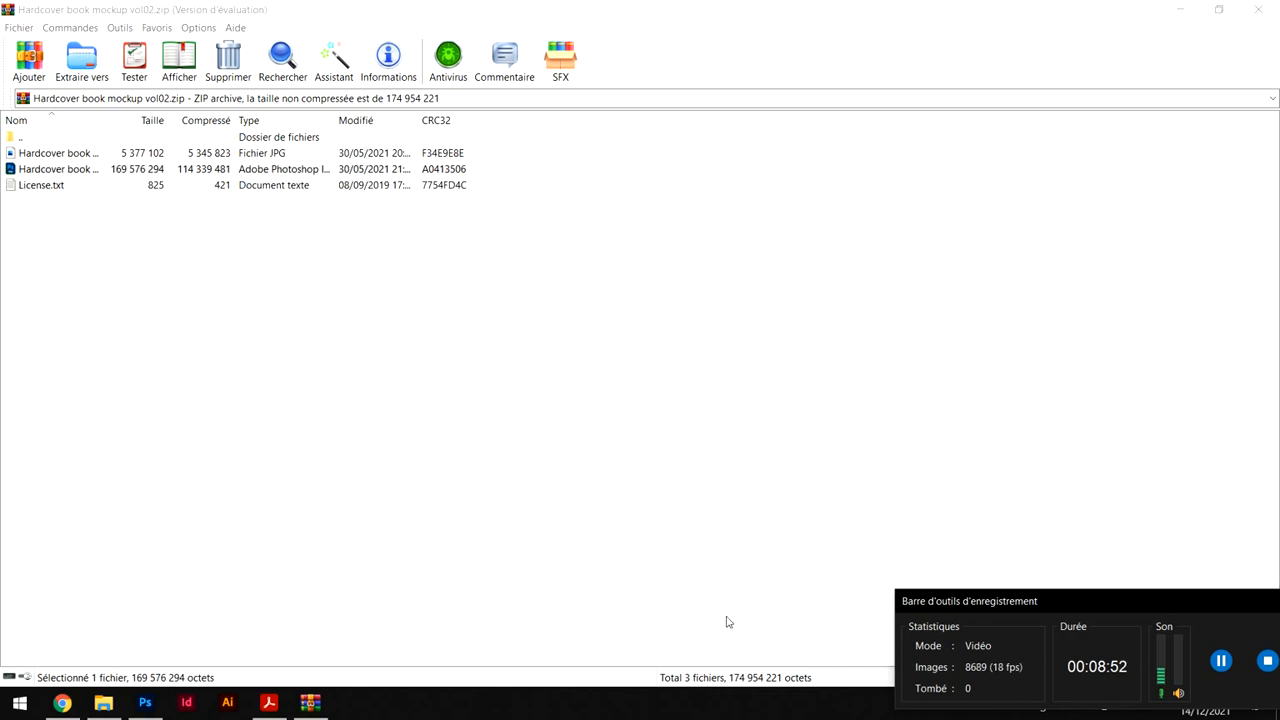
Open Hardcover book mockup vol02.psd from the zip archive in Photoshop, discarding its embedded colour profile
double_click(52, 170)
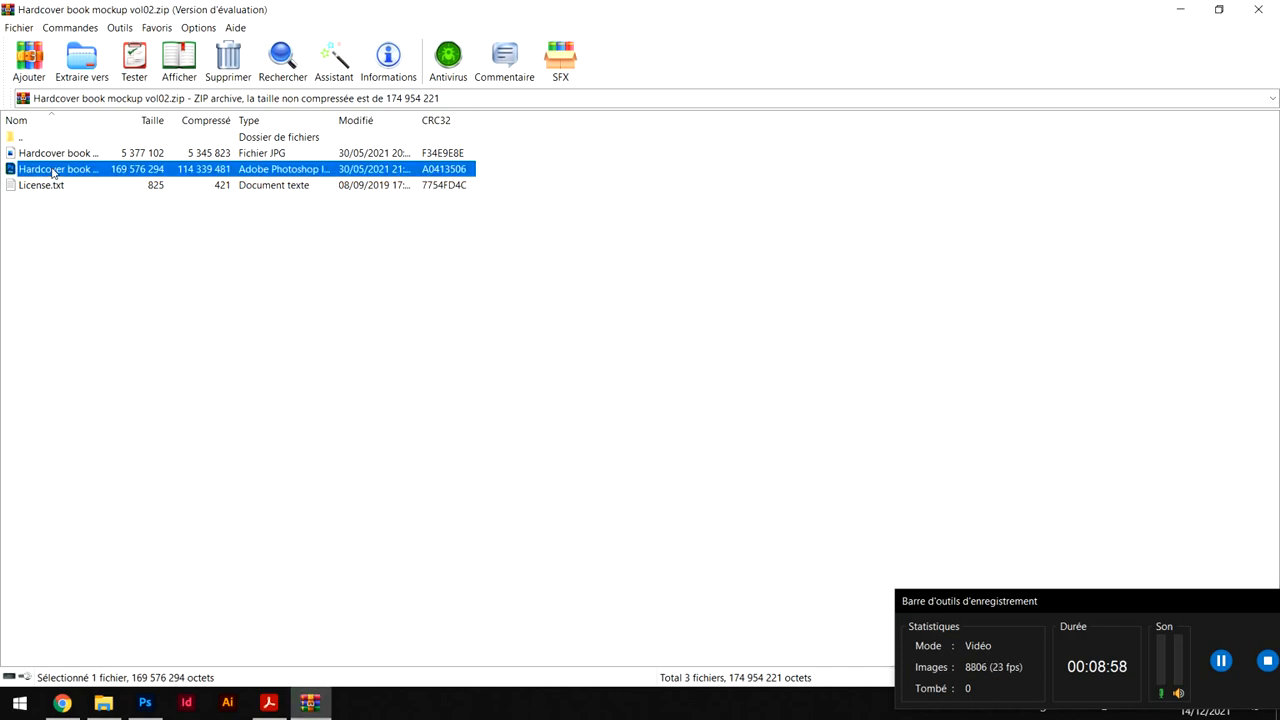
click(146, 704)
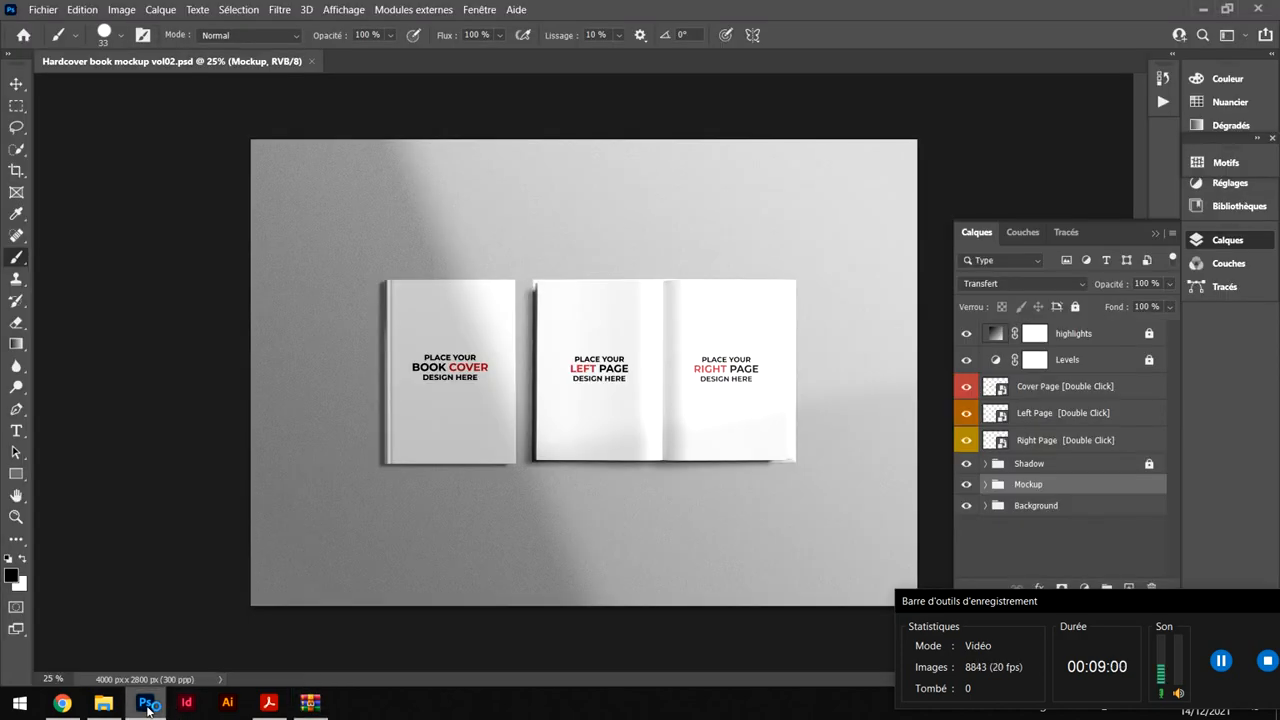
key(alt+Tab)
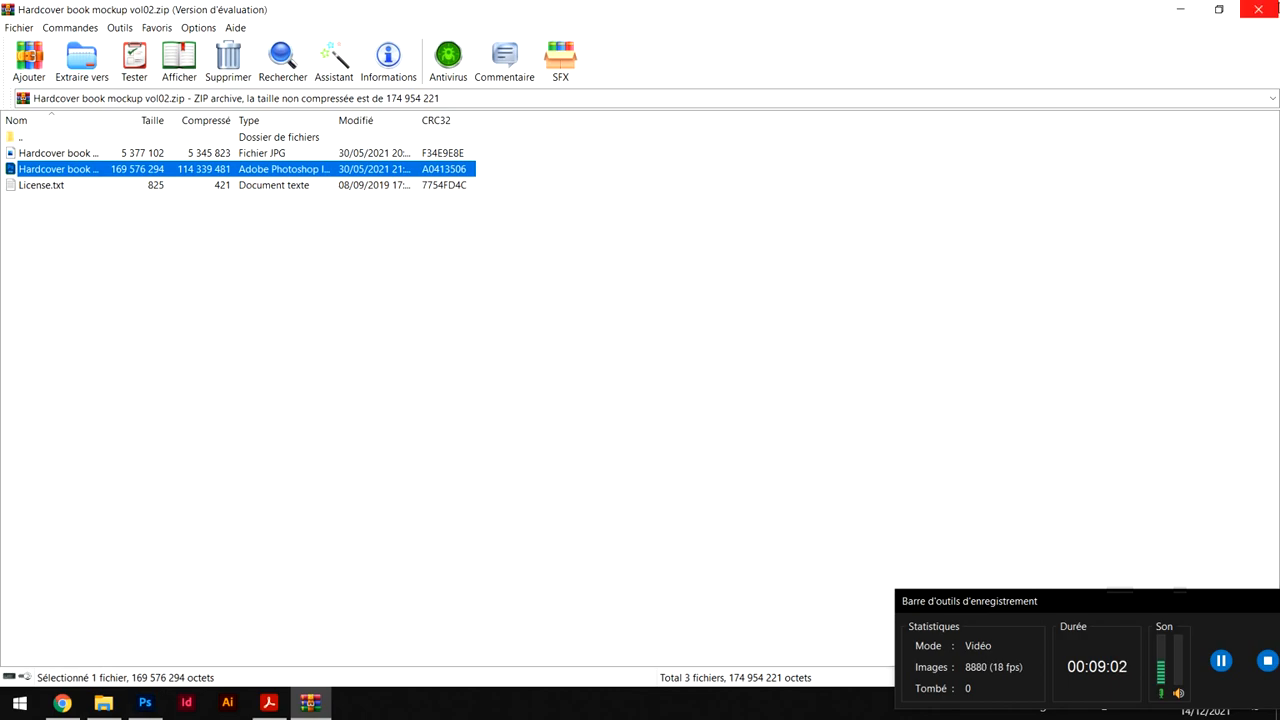
click(1258, 9)
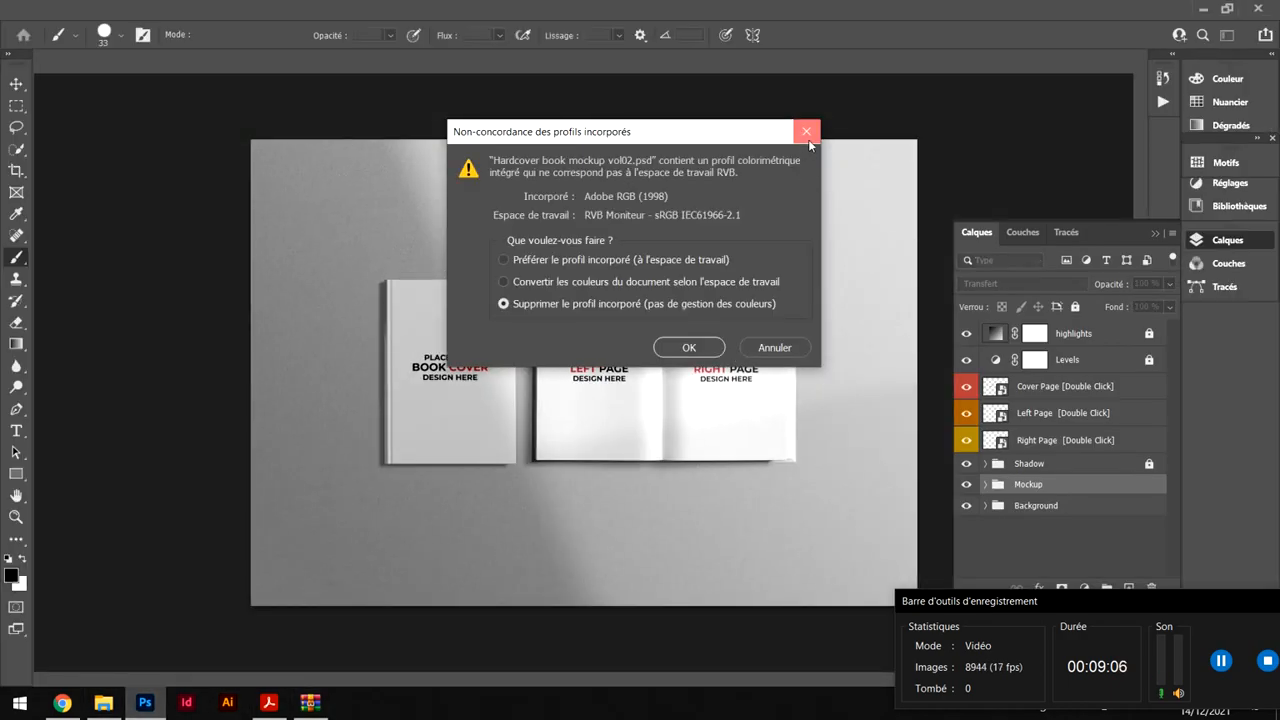
key(Return)
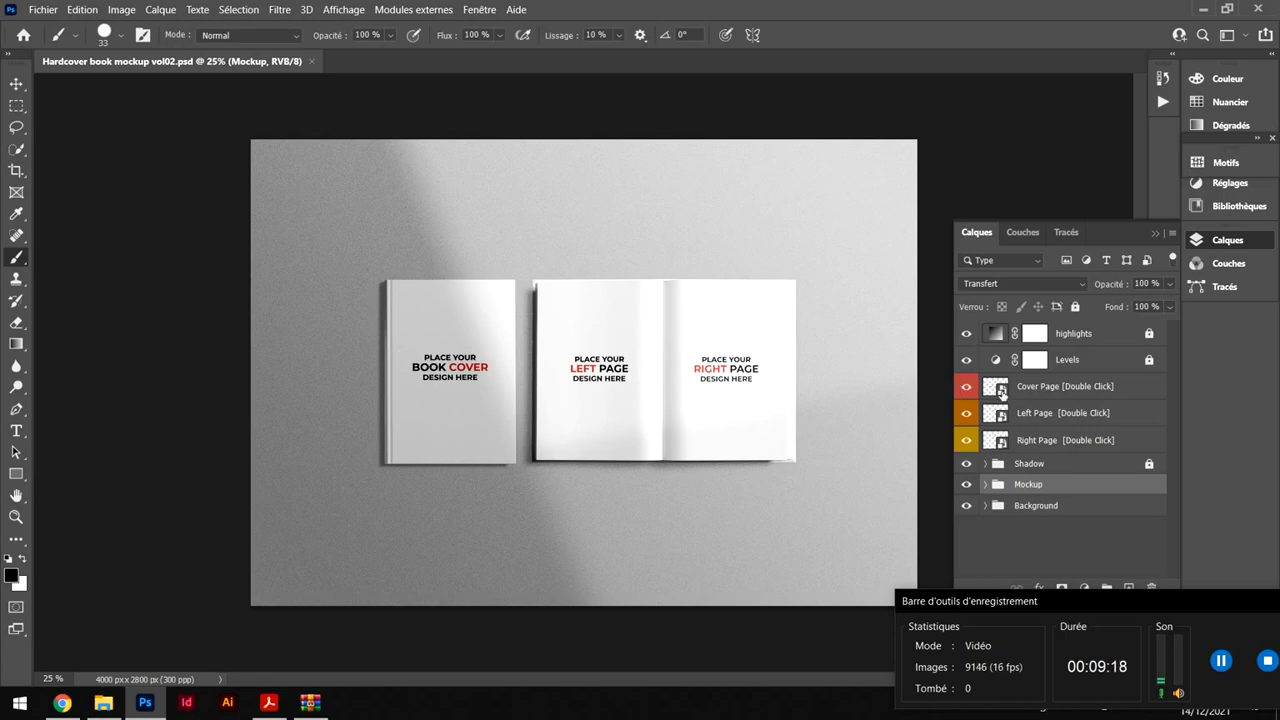
Open the Cover Page smart object and place page 1 of "couverture de livre.pdf" from the Images folder as a linked object
double_click(1002, 391)
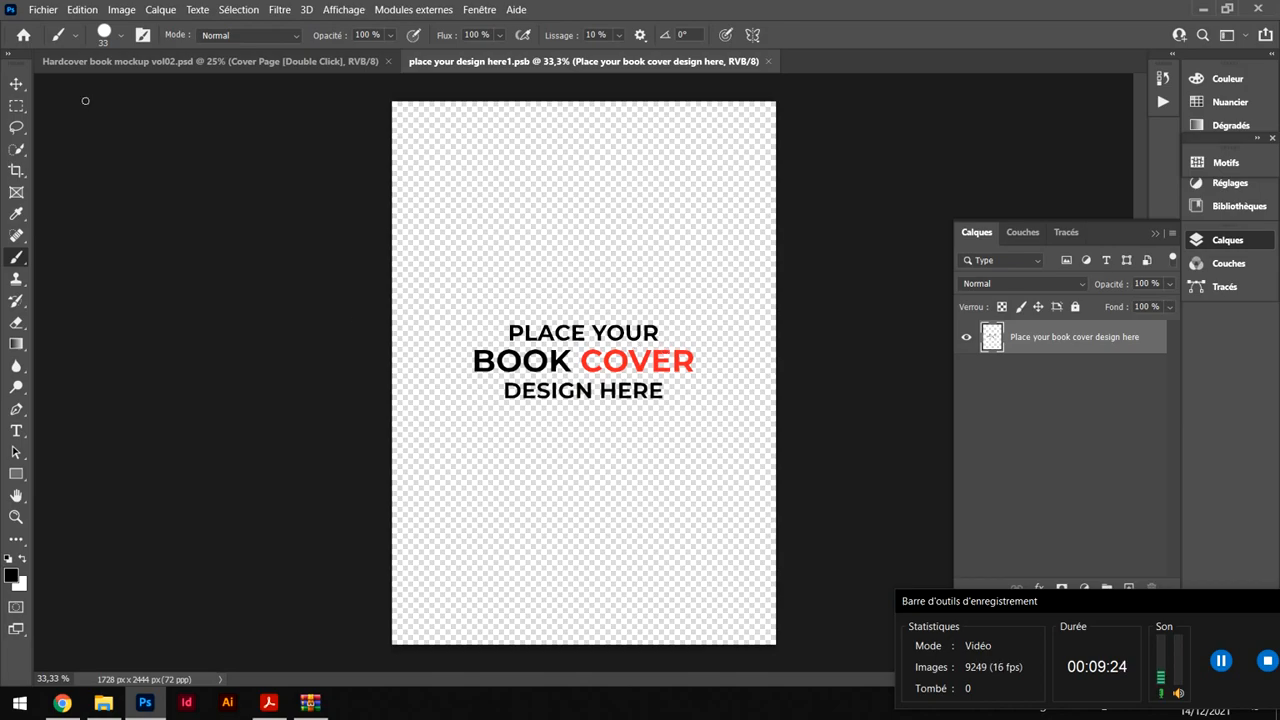
click(45, 9)
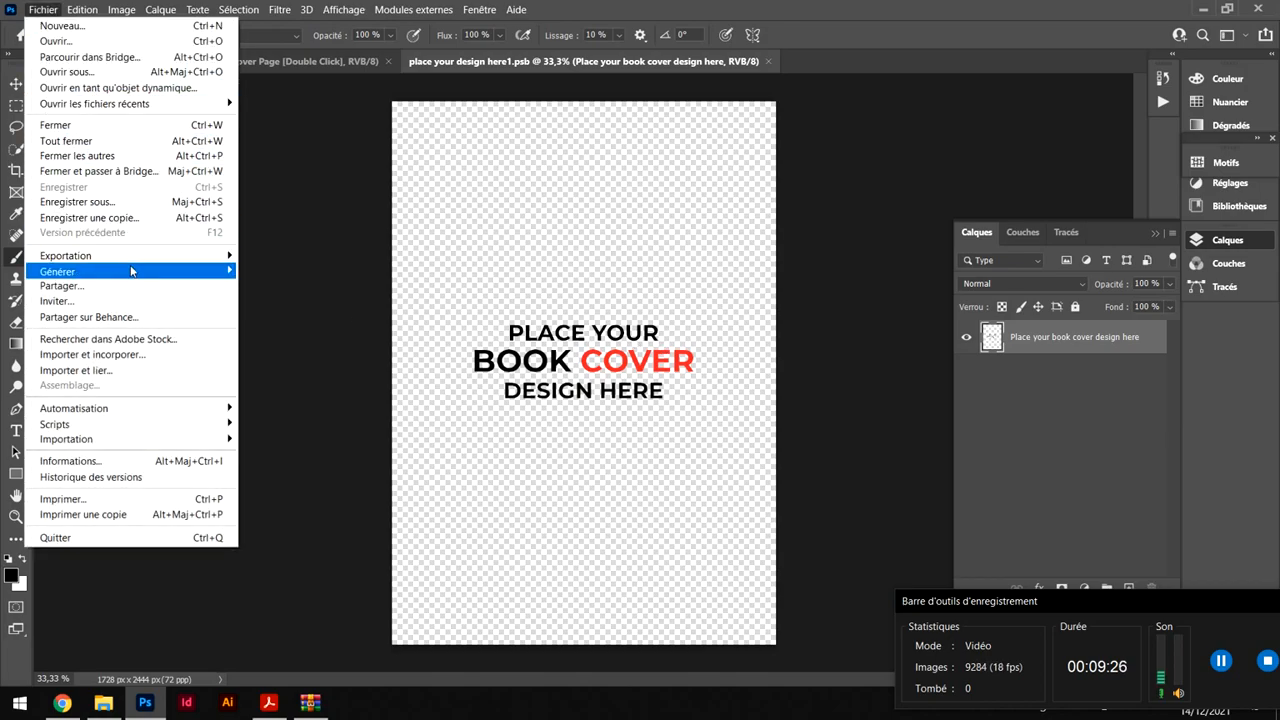
click(134, 370)
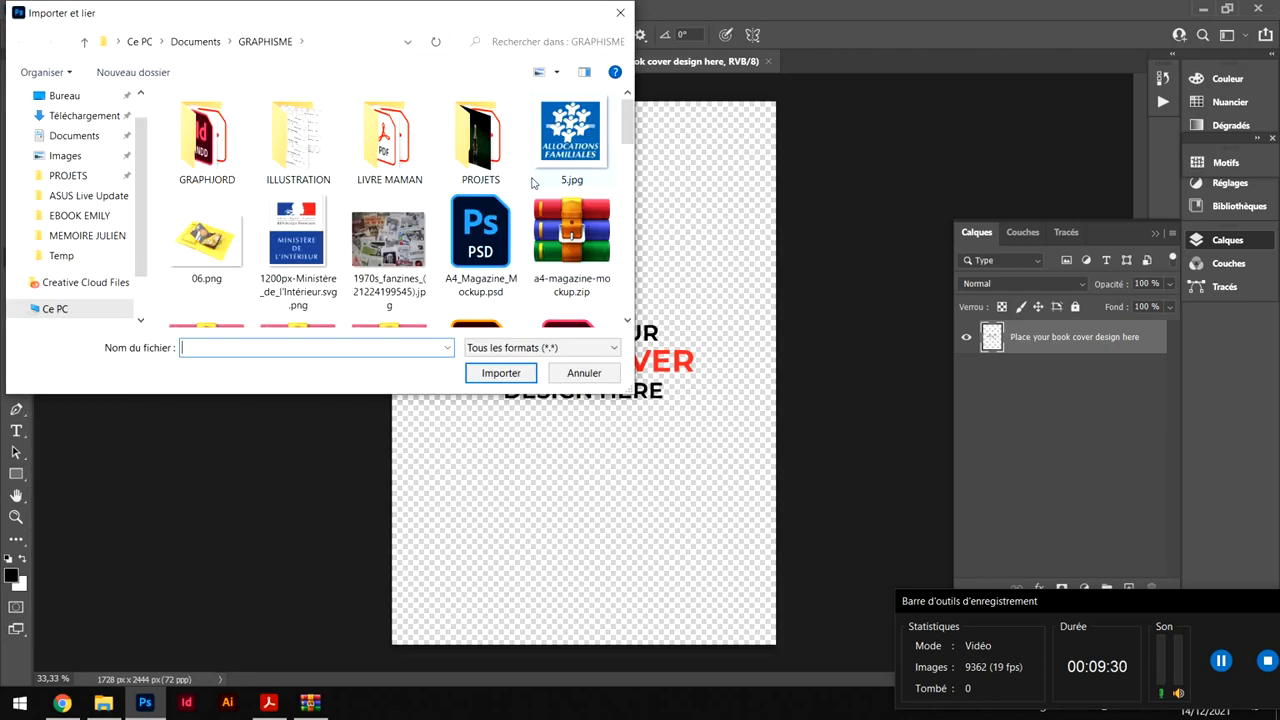
drag(628, 114, 626, 166)
click(65, 155)
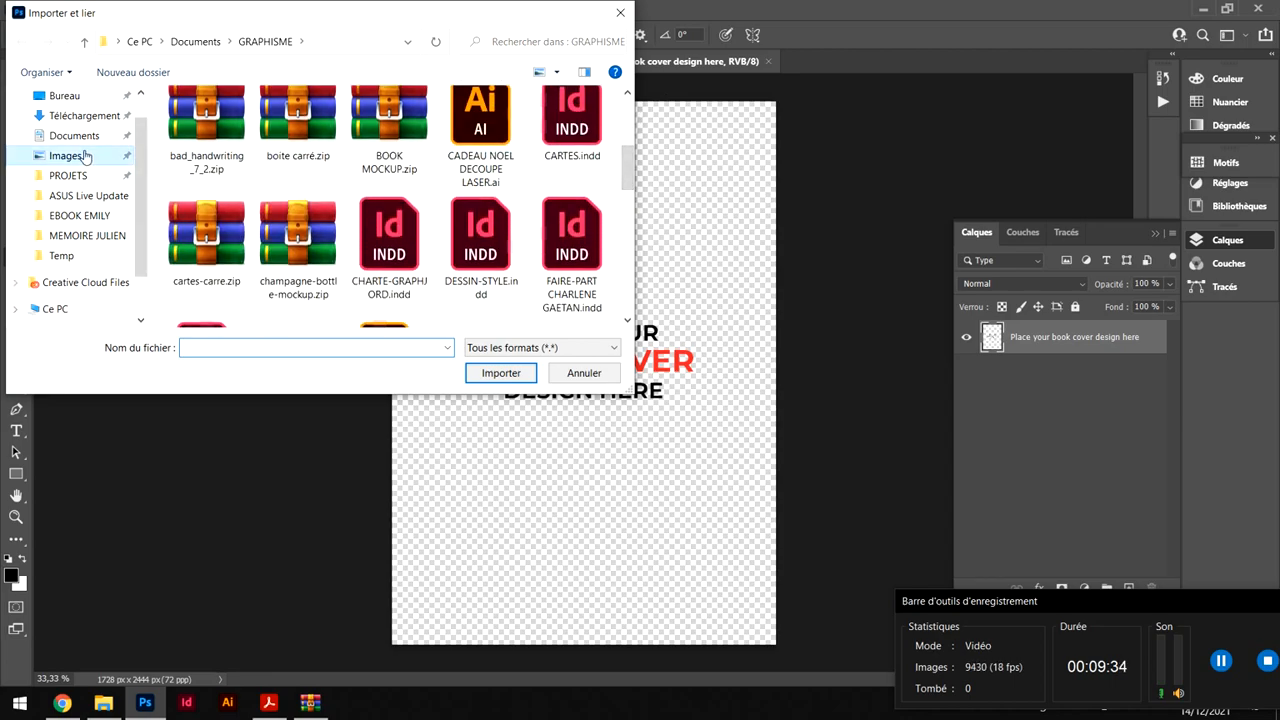
scroll(615, 160, down, 3)
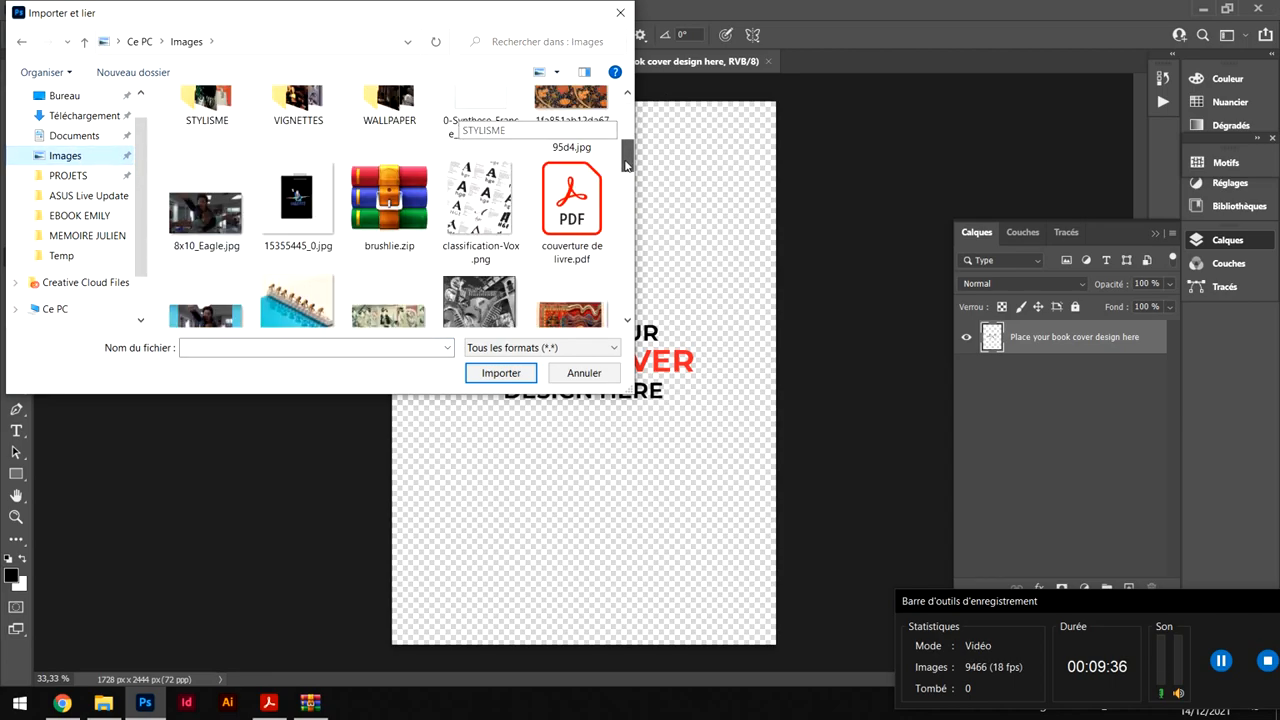
double_click(582, 197)
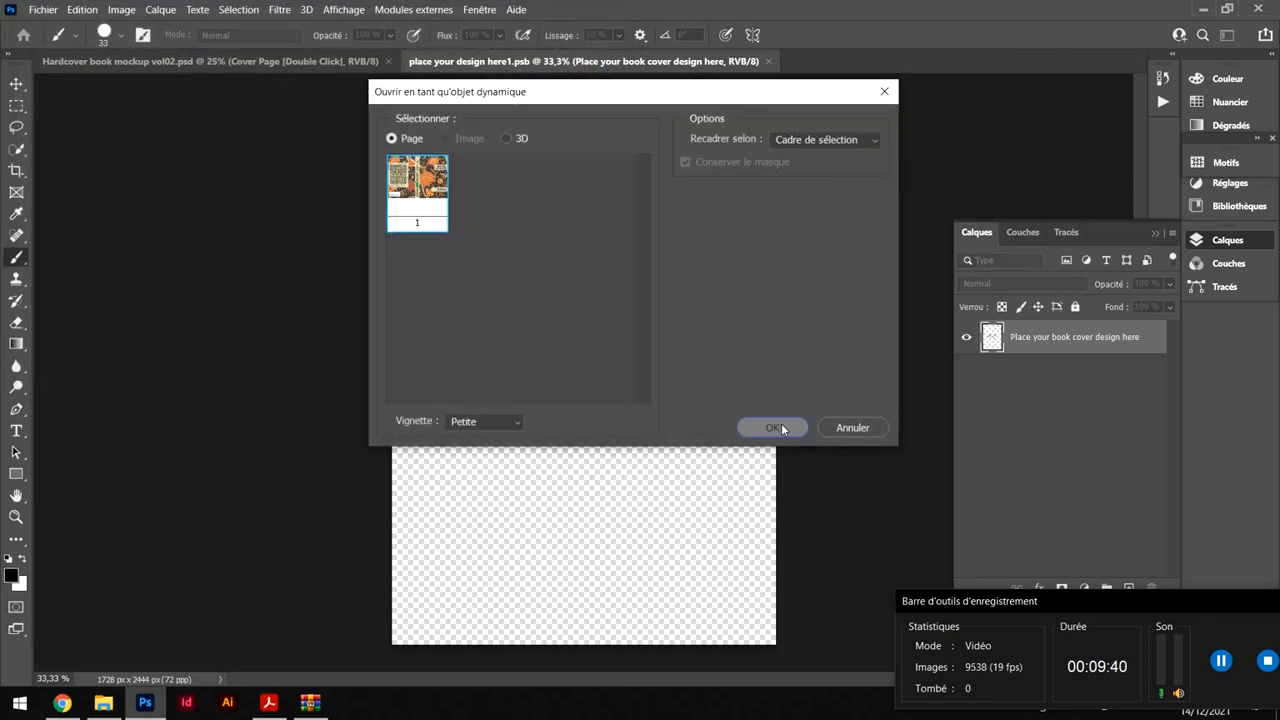
click(780, 427)
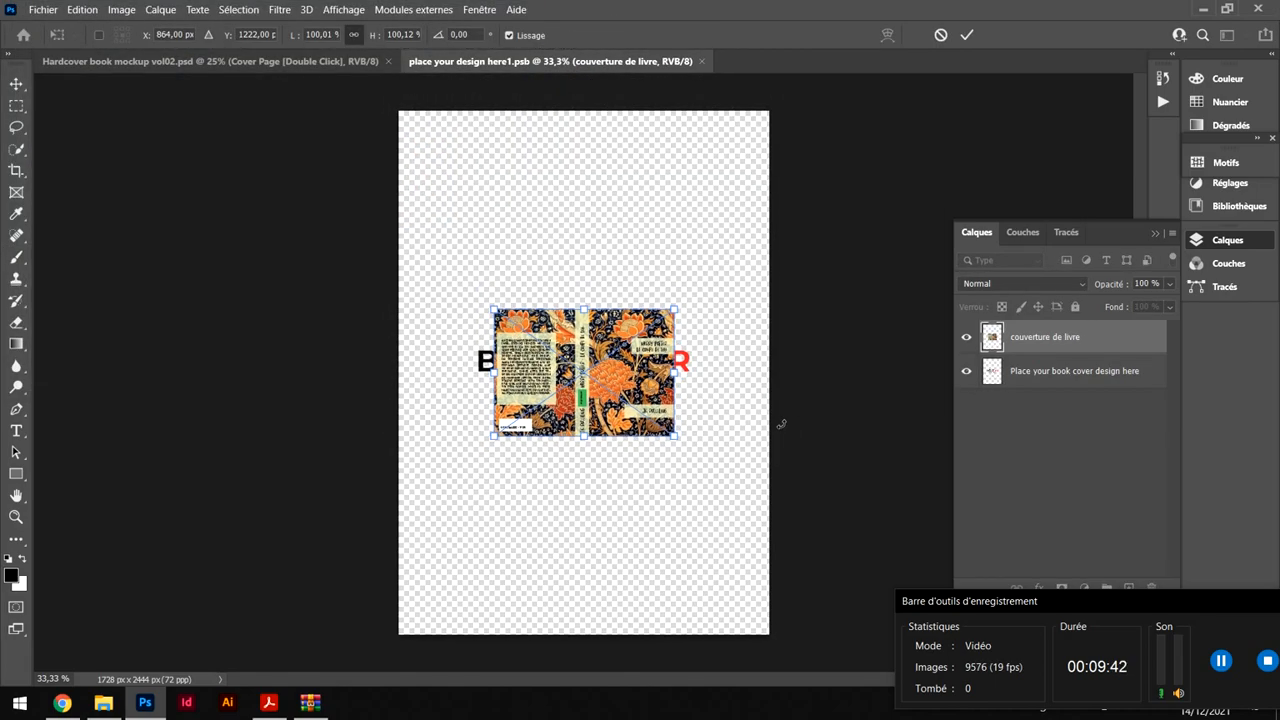
Enlarge the placed cover to about 499% width and 466% height, and position it so the front cover fills the canvas
key(ctrl+minus)
key(ctrl+minus)
drag(538, 340, 266, 165)
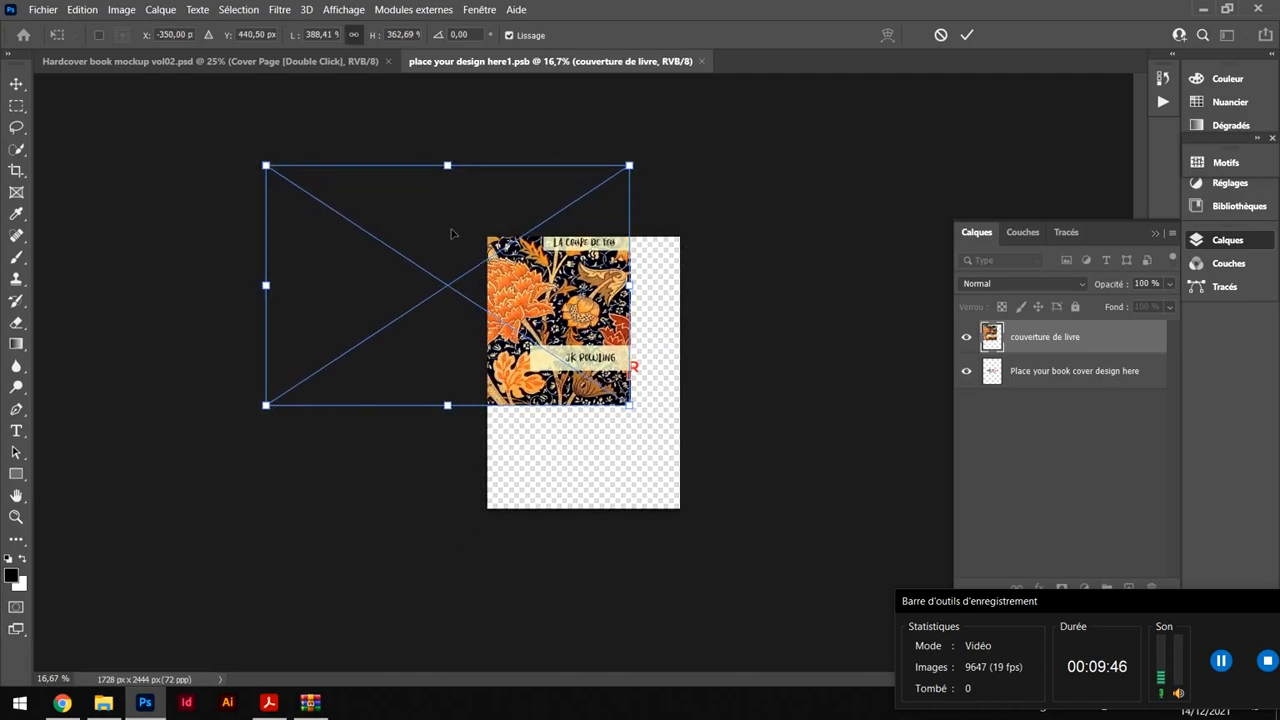
drag(632, 410, 734, 473)
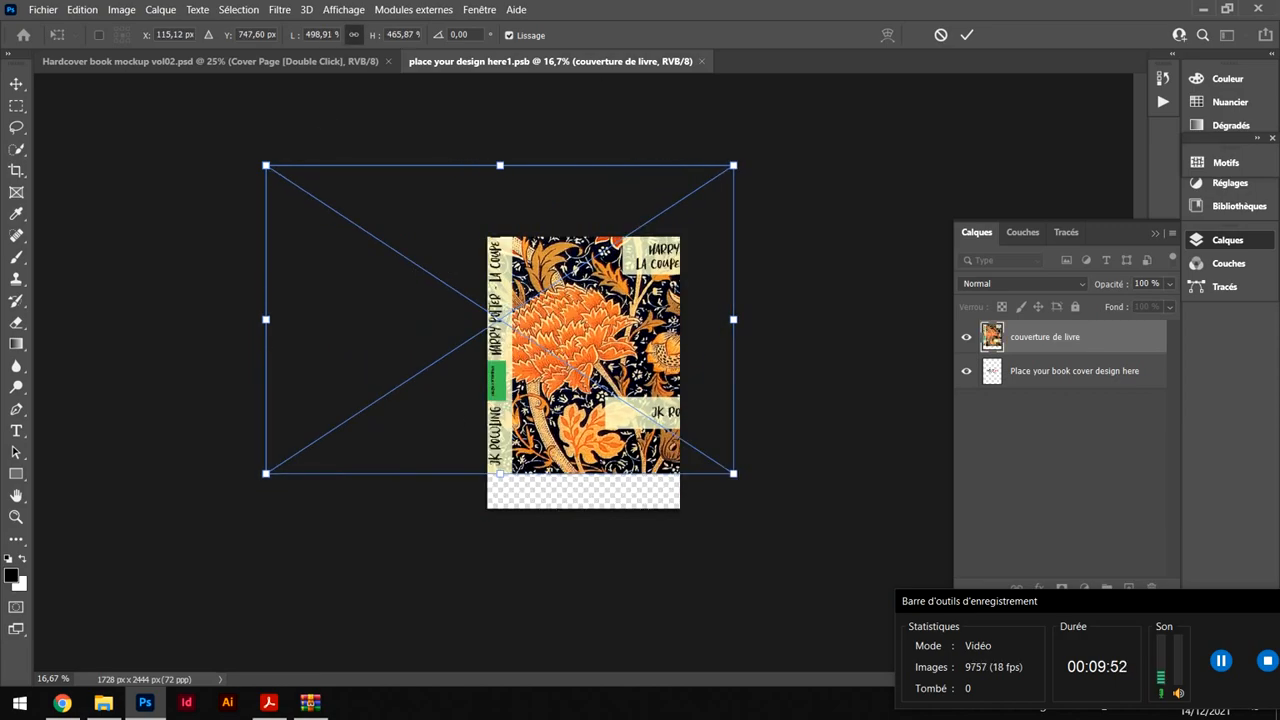
drag(645, 308, 613, 305)
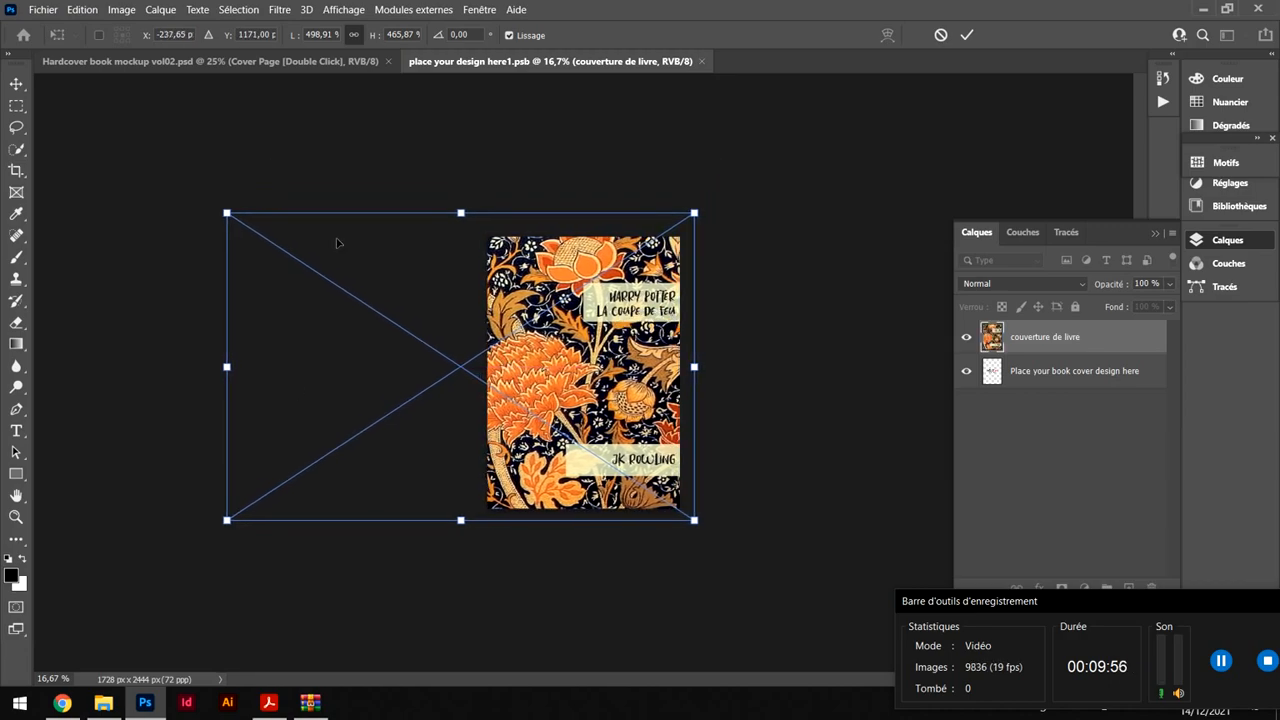
key(Return)
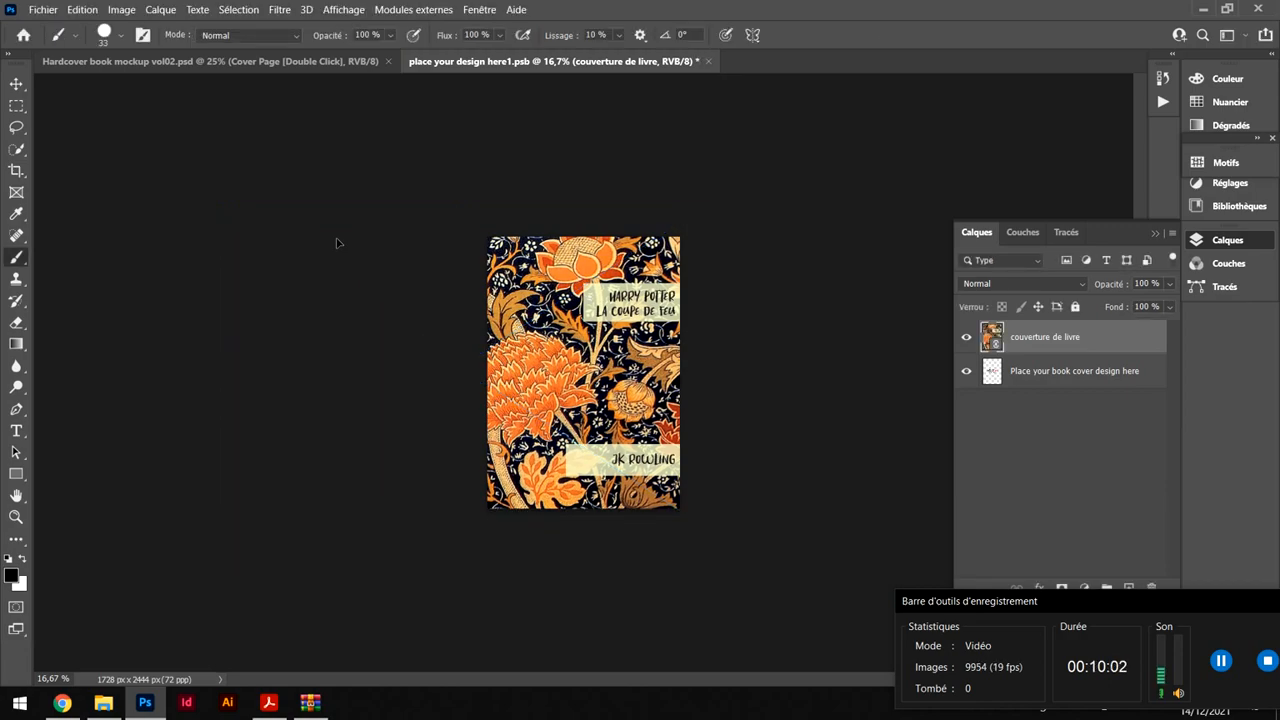
Save the smart object contents and return to the Hardcover book mockup vol02.psd document to inspect the cover up close
key(ctrl+s)
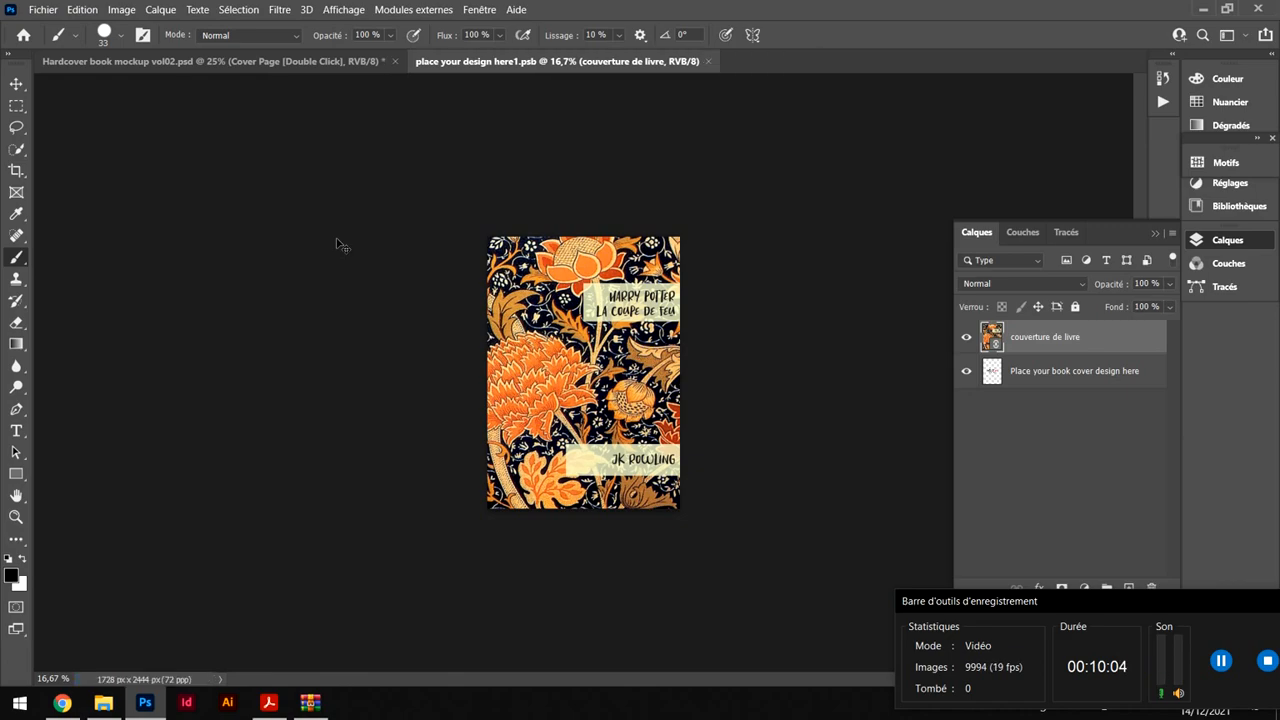
click(311, 62)
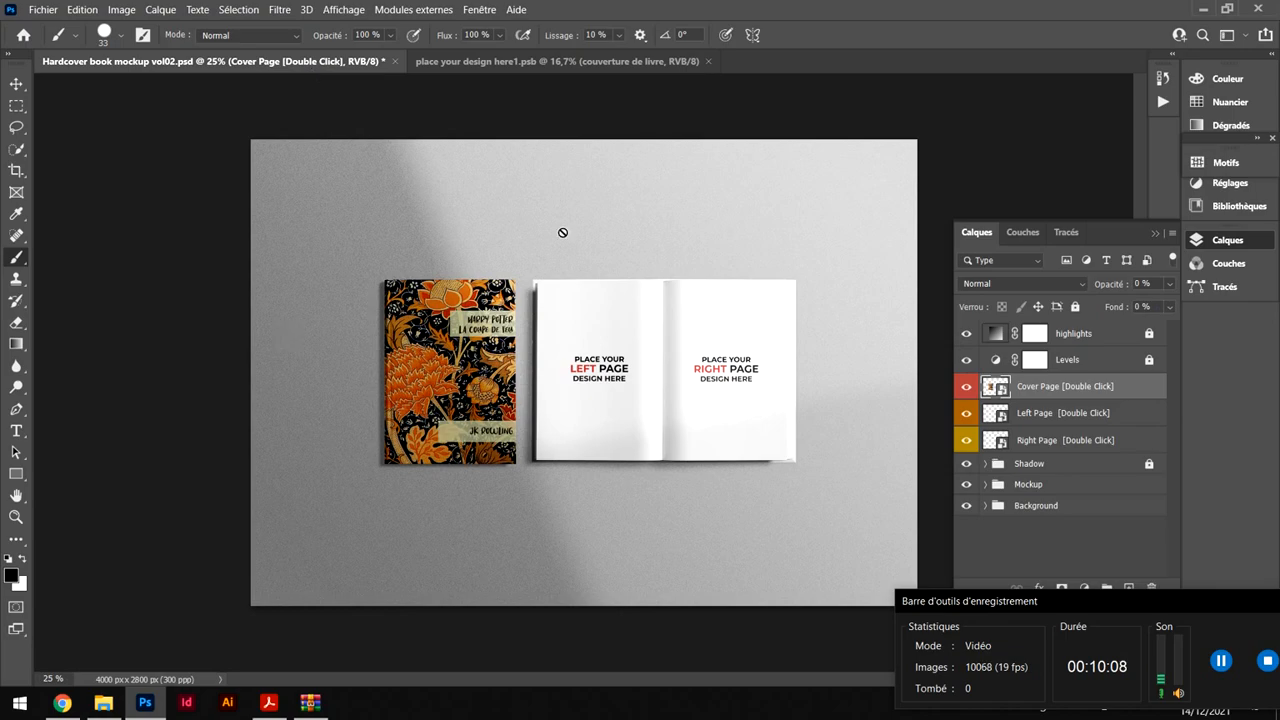
key(ctrl+plus)
scroll(391, 457, right, 3)
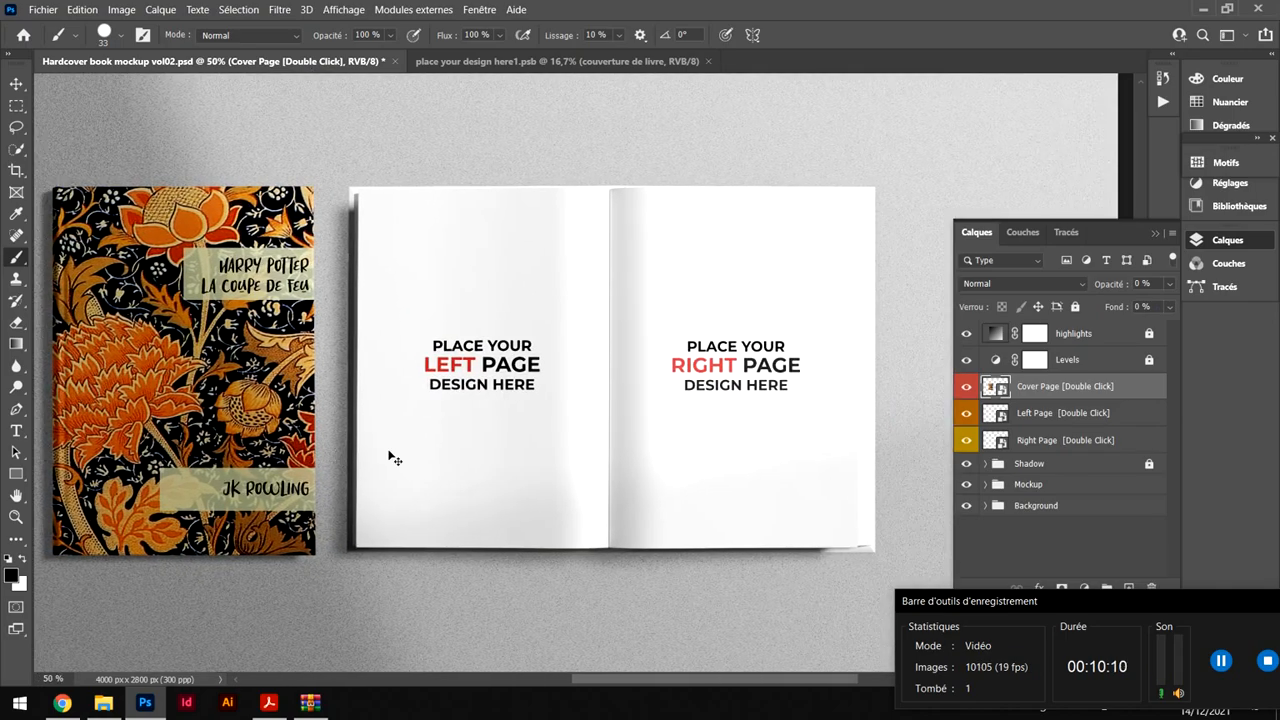
scroll(391, 457, left, 6)
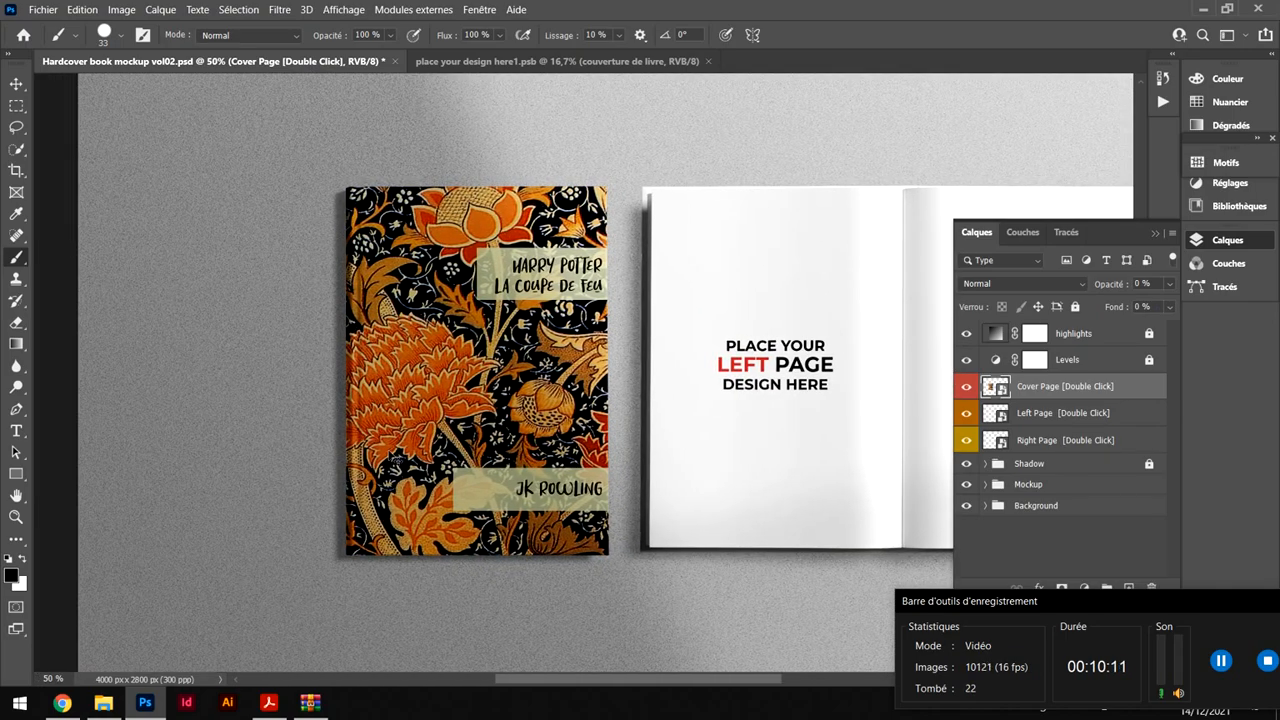